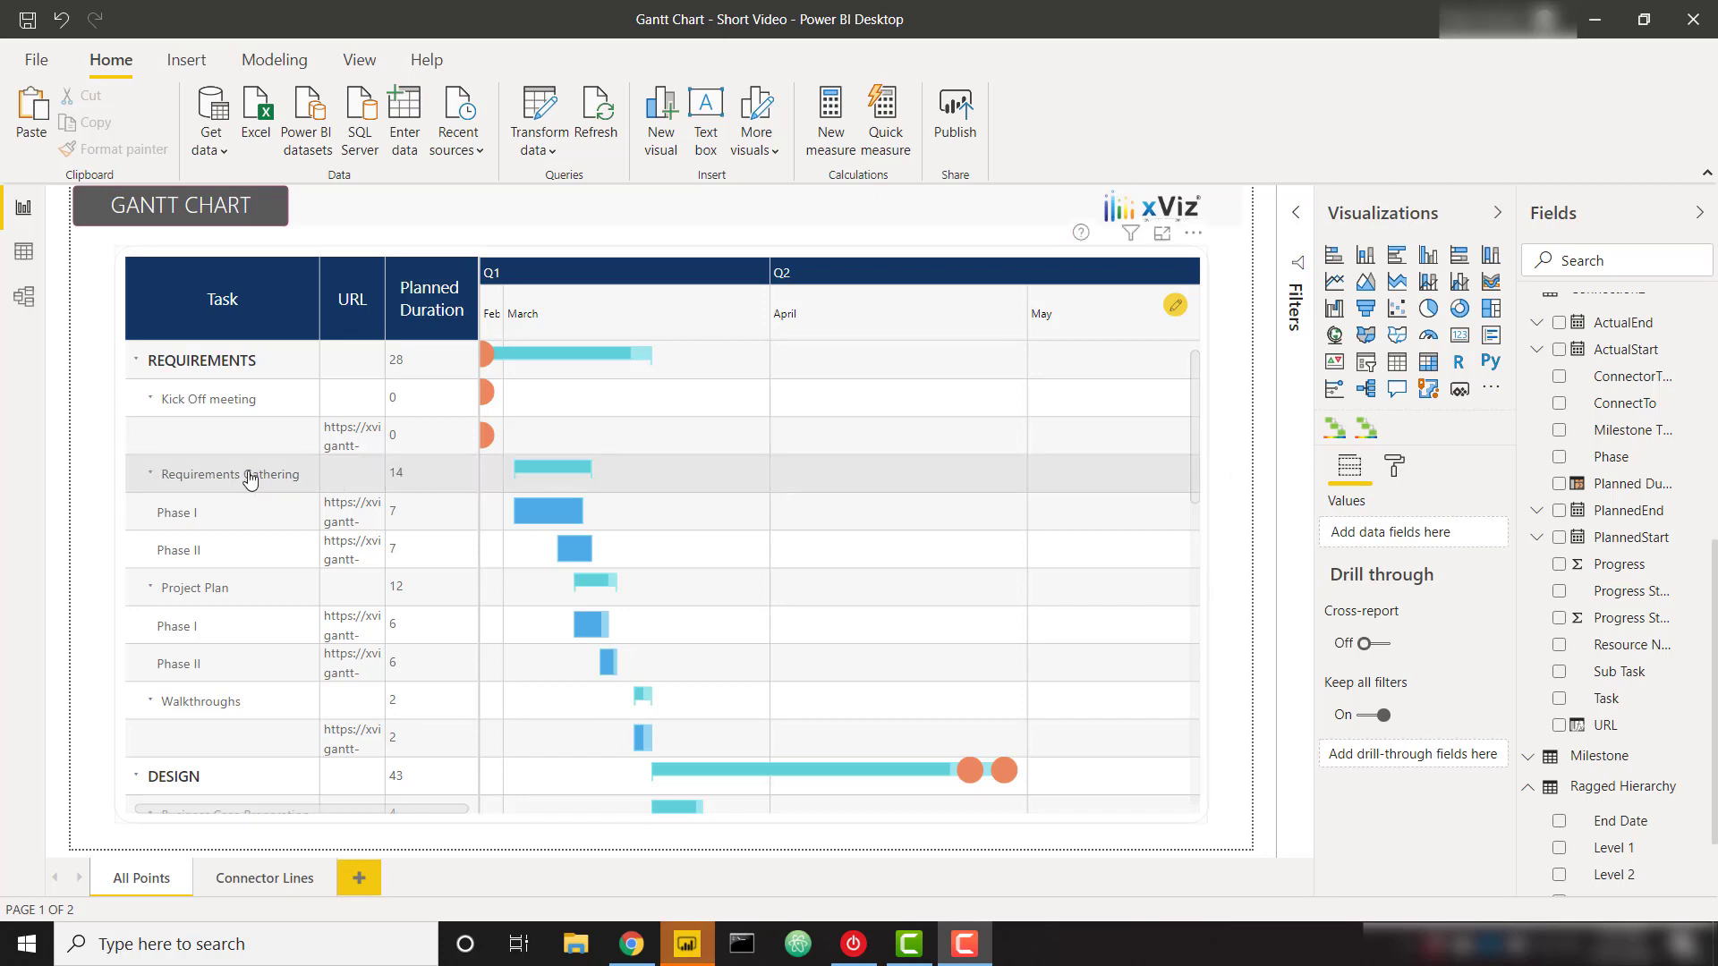
# Turn on Hide Blank in the Gantt visual's Chart Options.
pyautogui.click(793, 258)
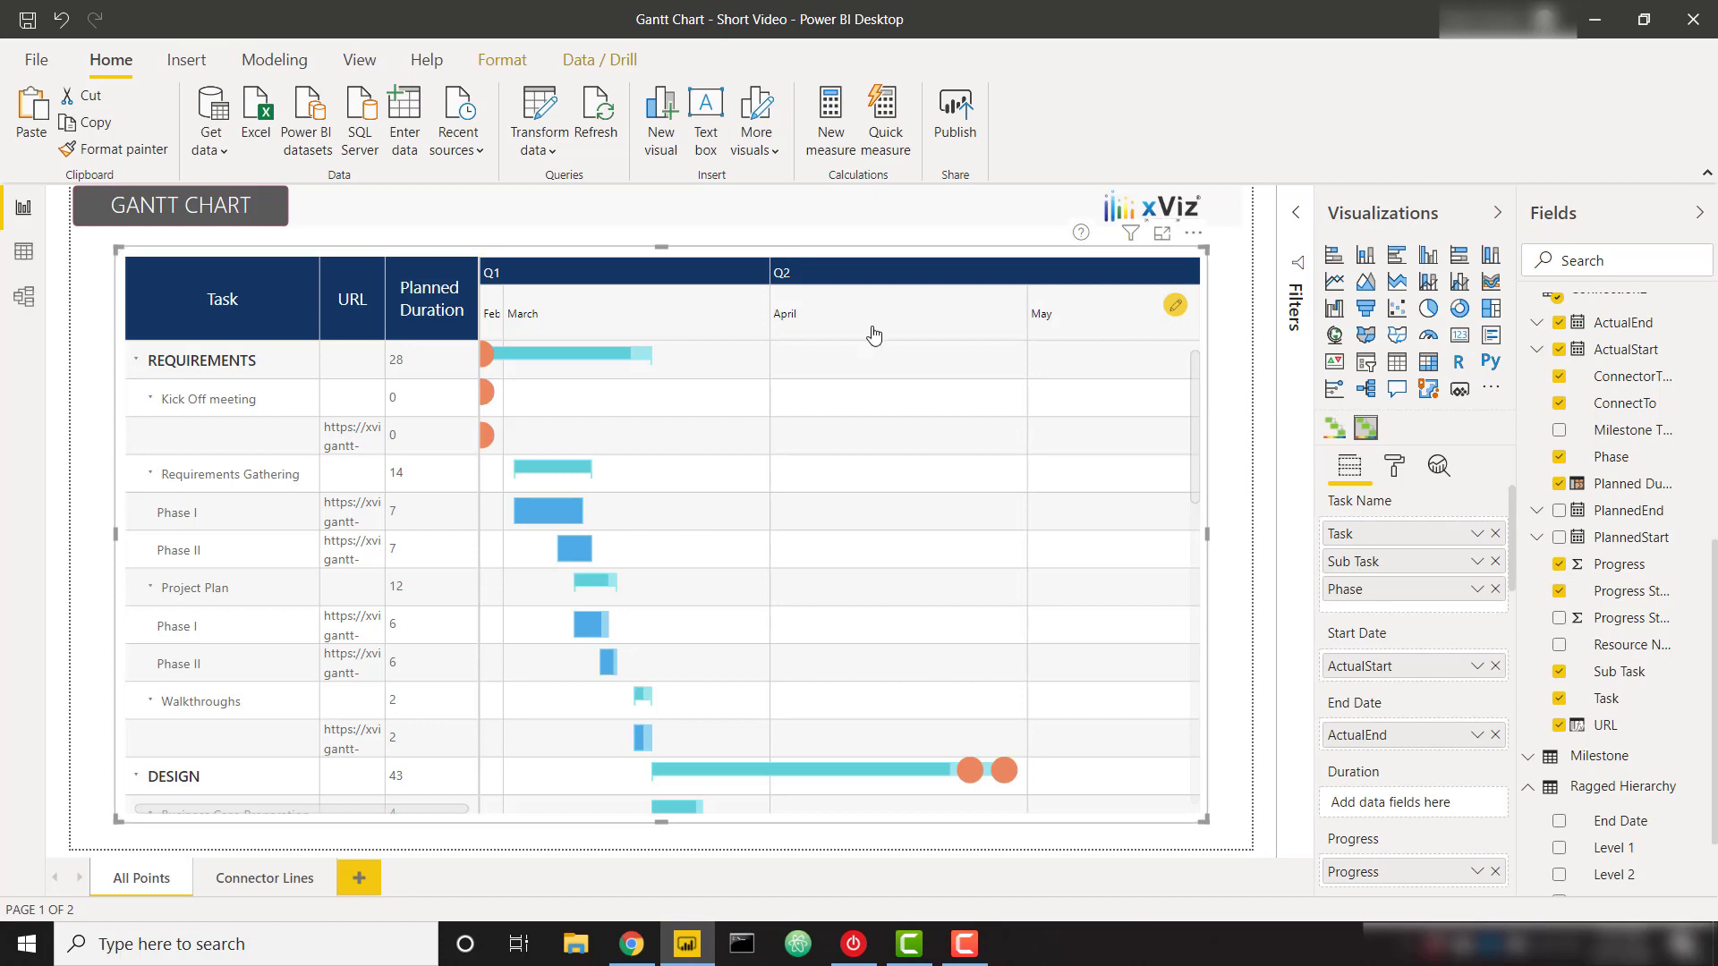
pyautogui.click(1395, 466)
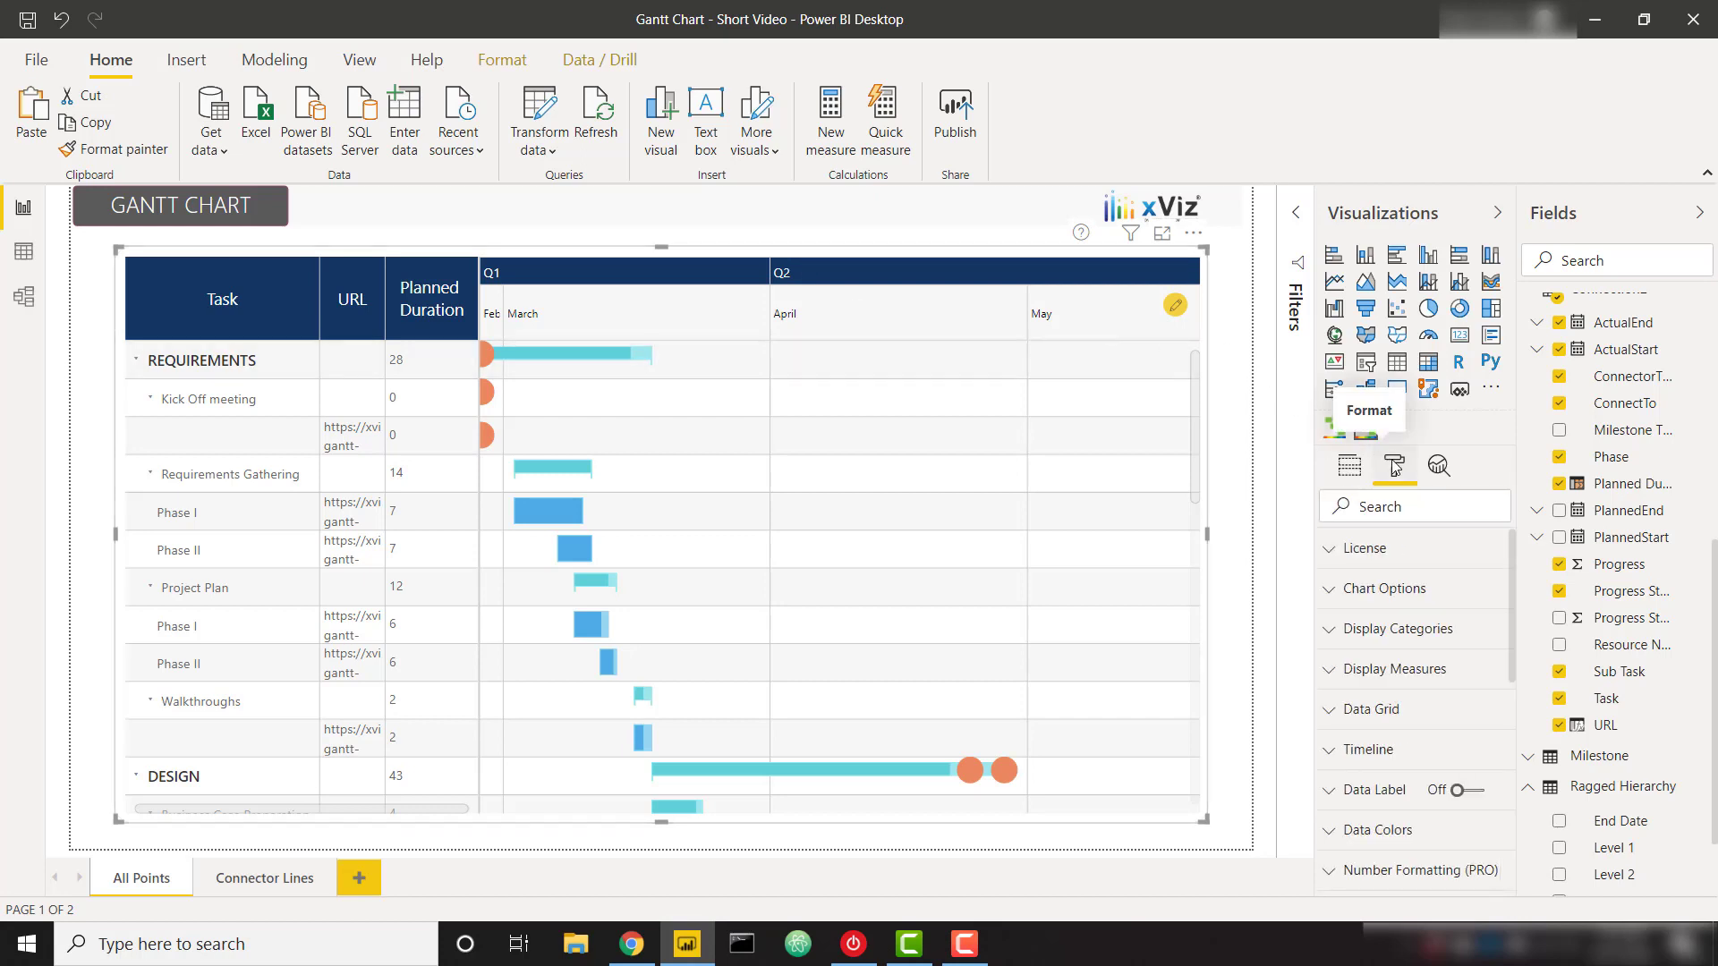
pyautogui.click(1397, 592)
pyautogui.scroll(-2, 1474, 645)
pyautogui.scroll(-2, 1475, 645)
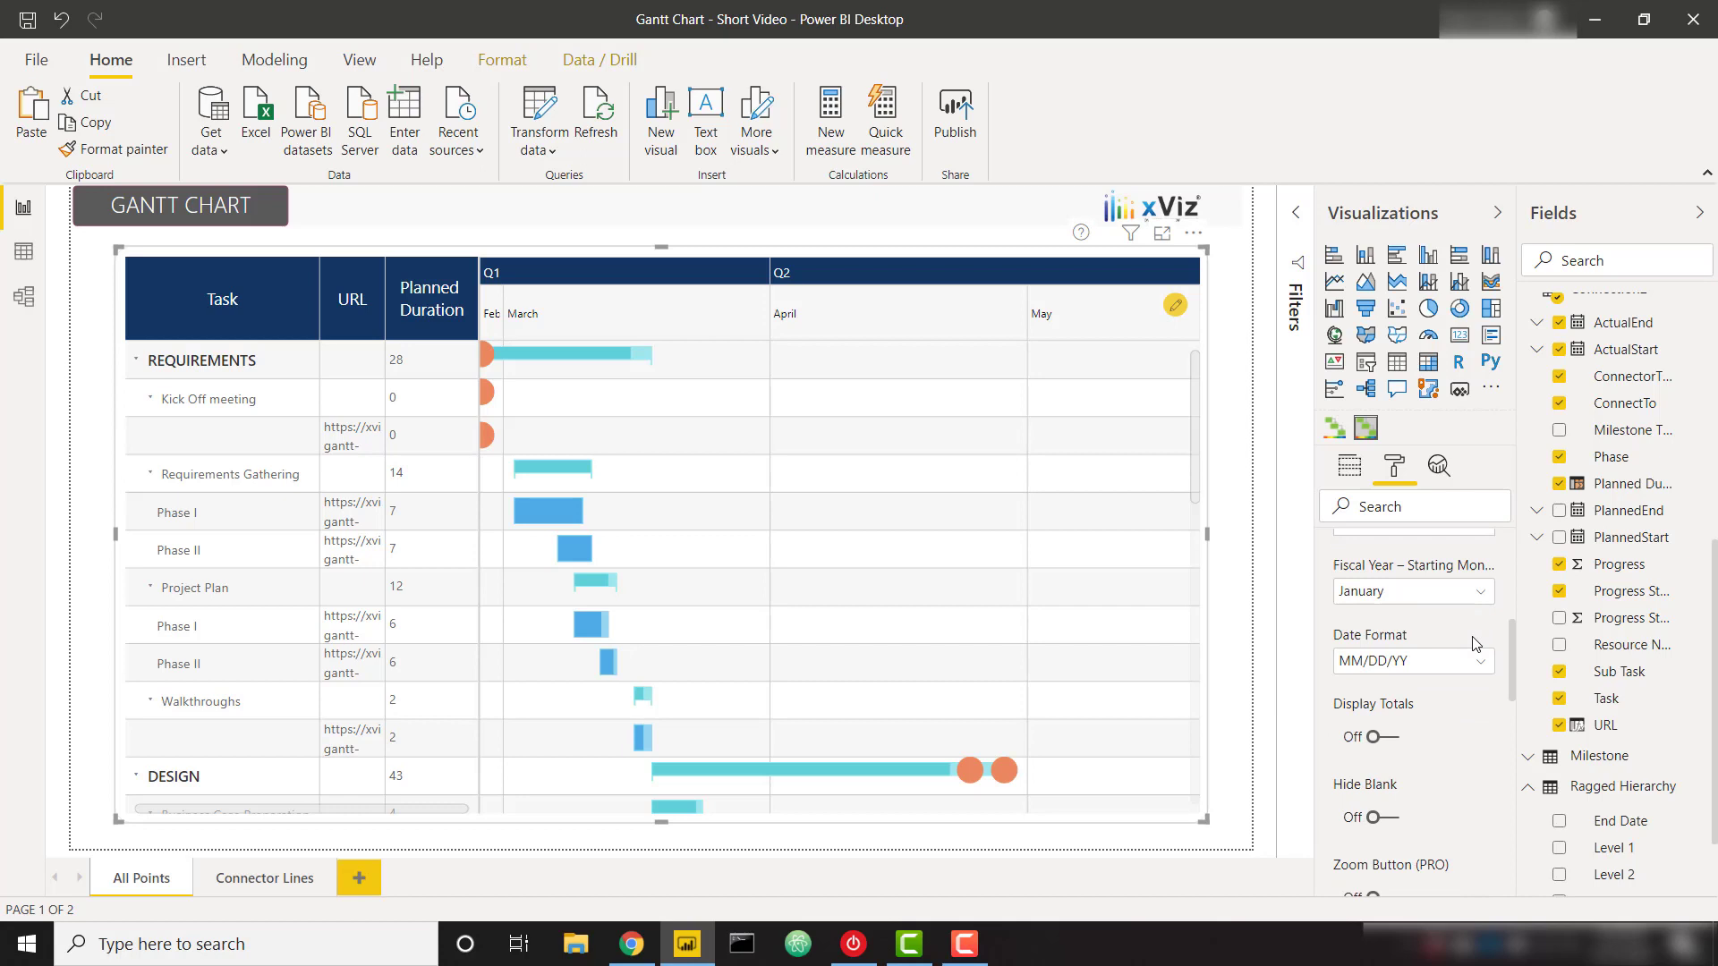
pyautogui.scroll(-2, 1474, 645)
pyautogui.click(1373, 732)
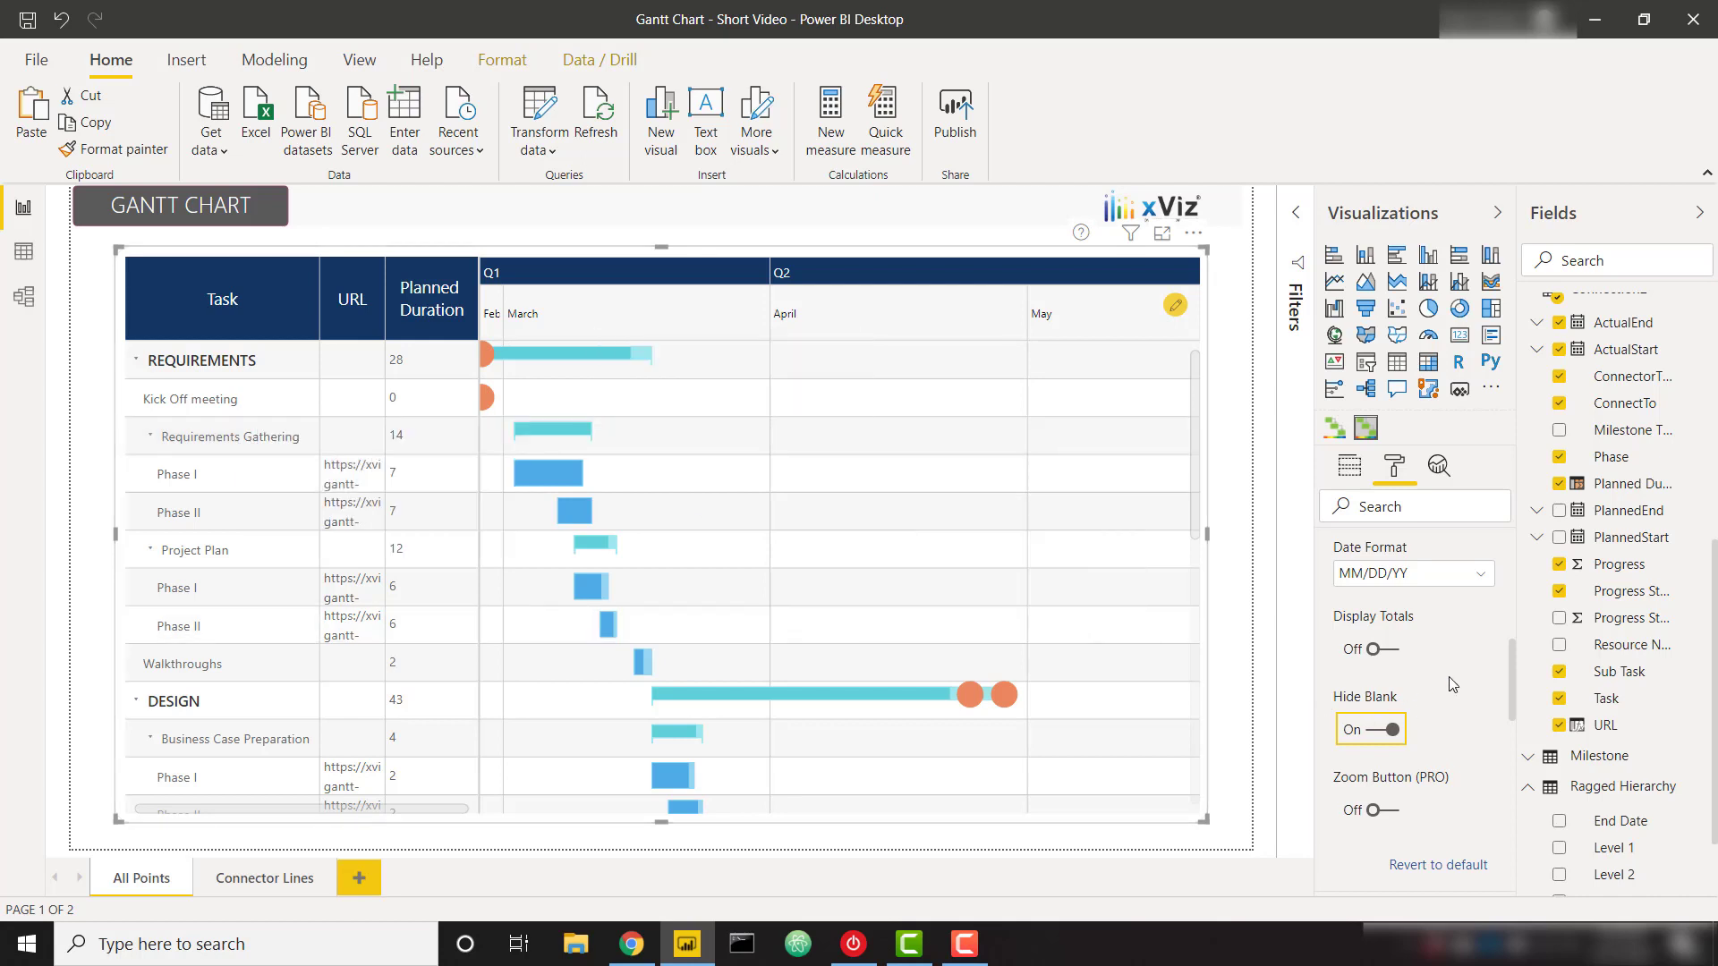
pyautogui.scroll(1, 1426, 651)
pyautogui.scroll(2, 1426, 650)
# Set the fiscal year starting month to May and the date format to DD/MM/YYYY.
pyautogui.click(1427, 652)
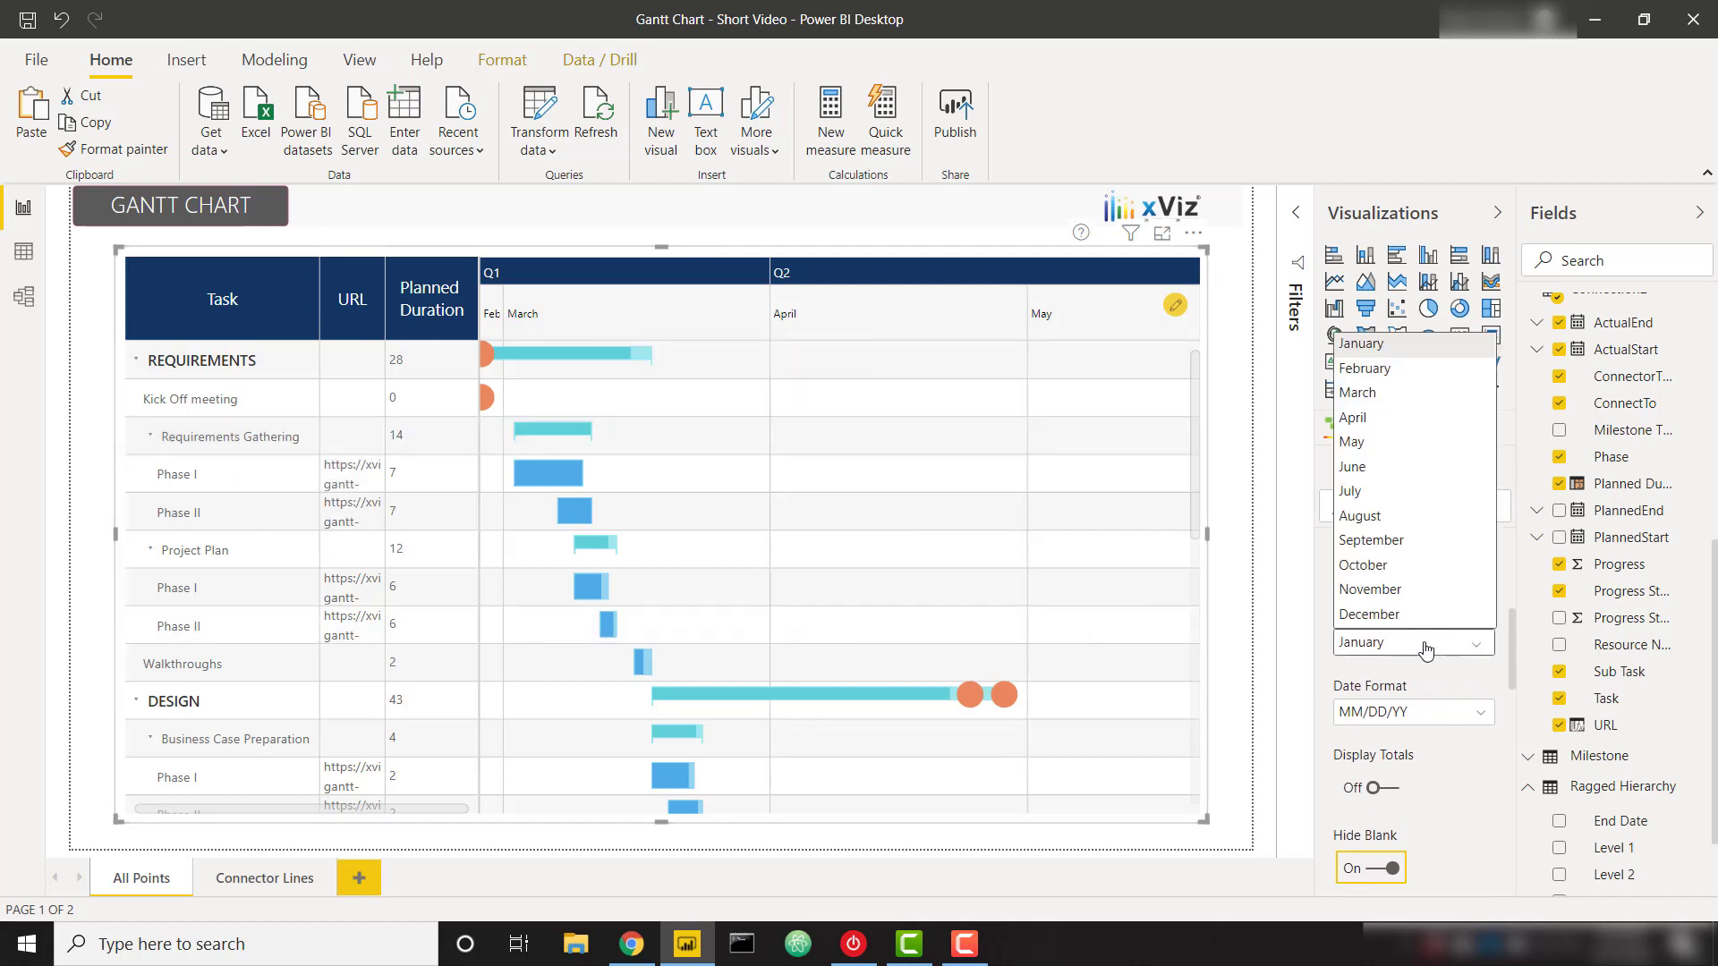
pyautogui.click(1396, 442)
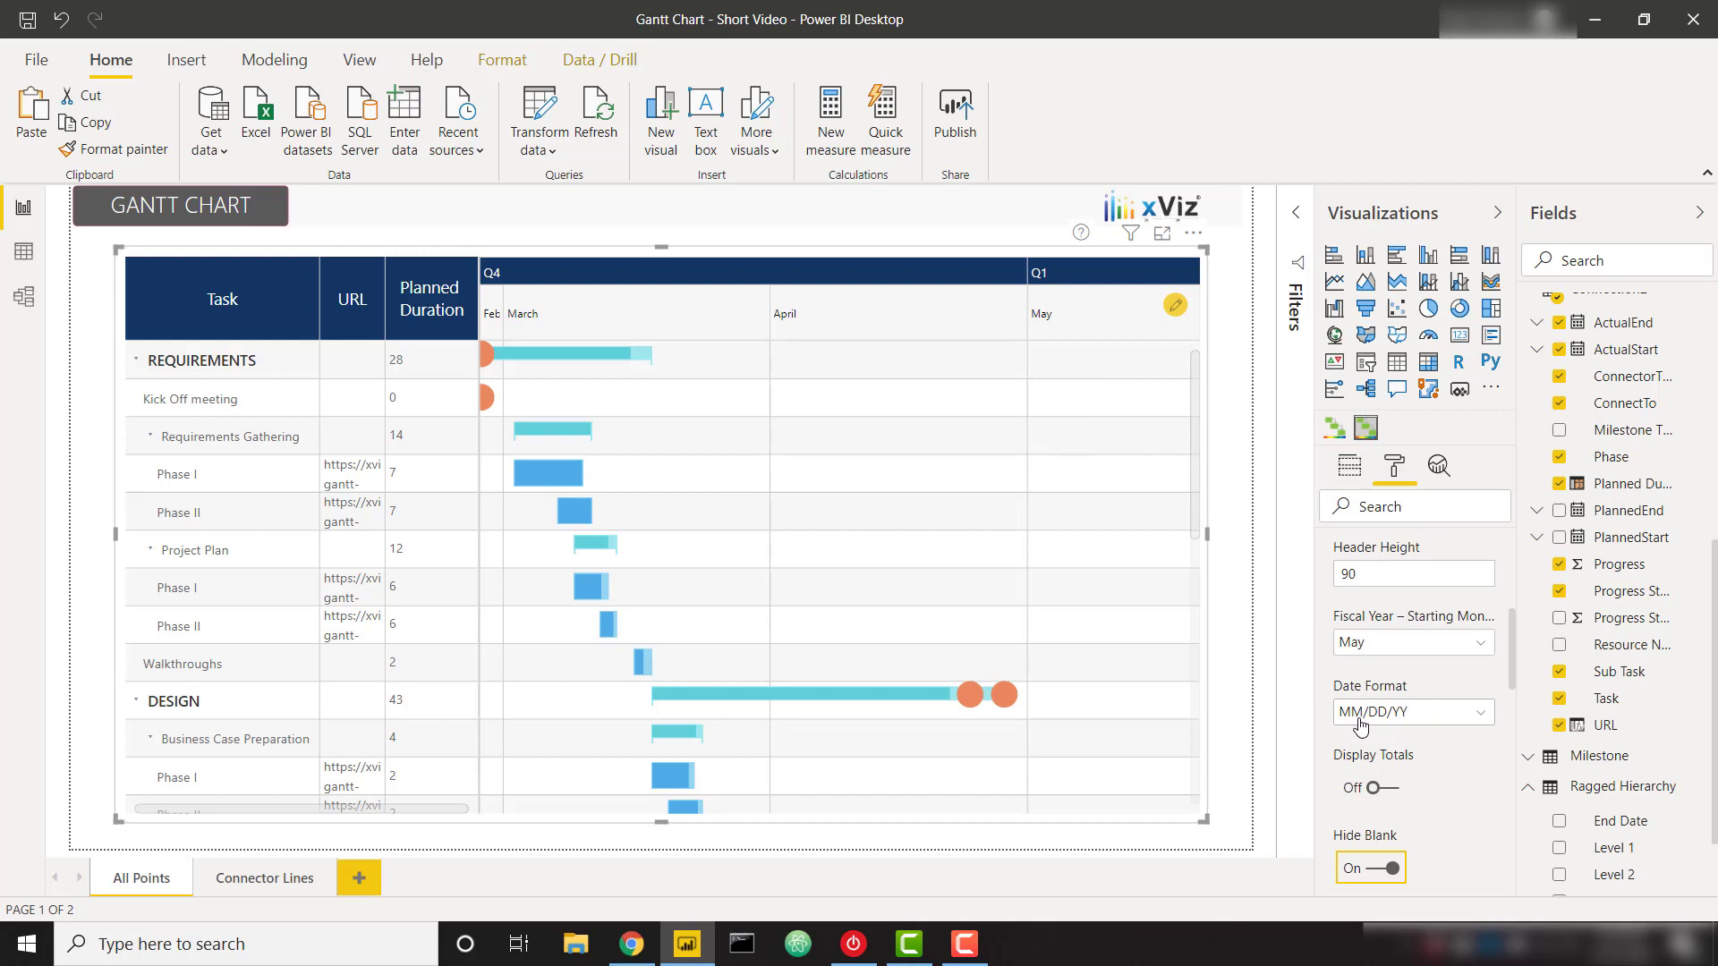
pyautogui.click(1410, 724)
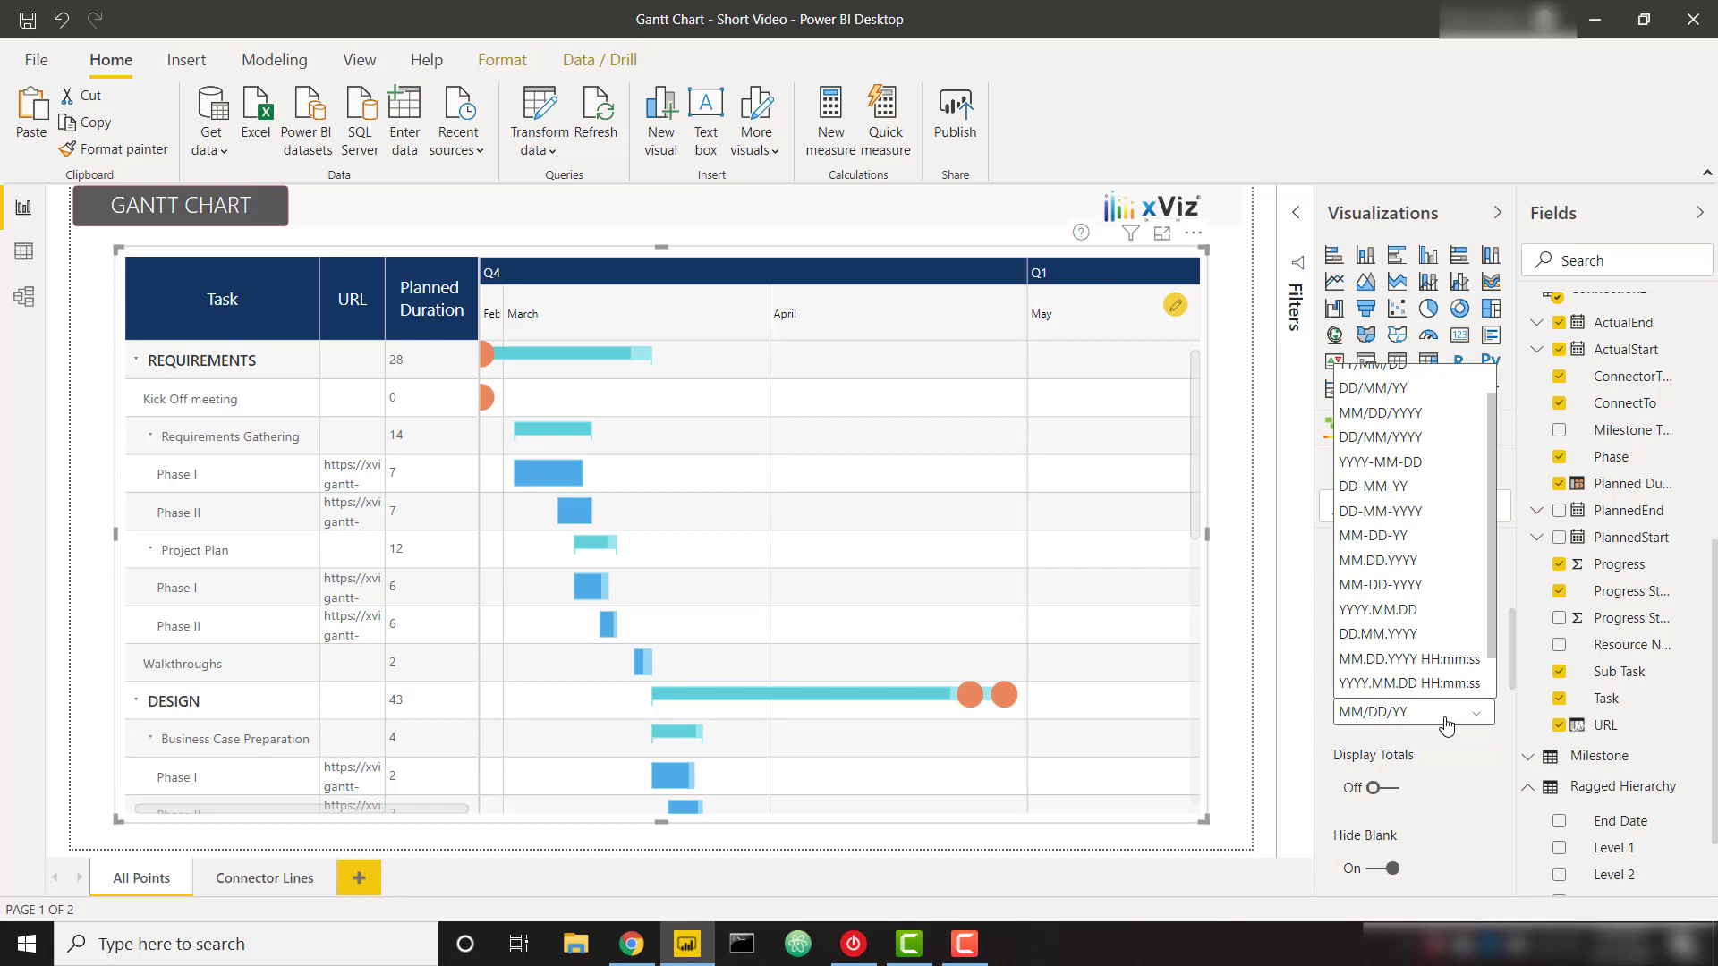
pyautogui.click(1416, 443)
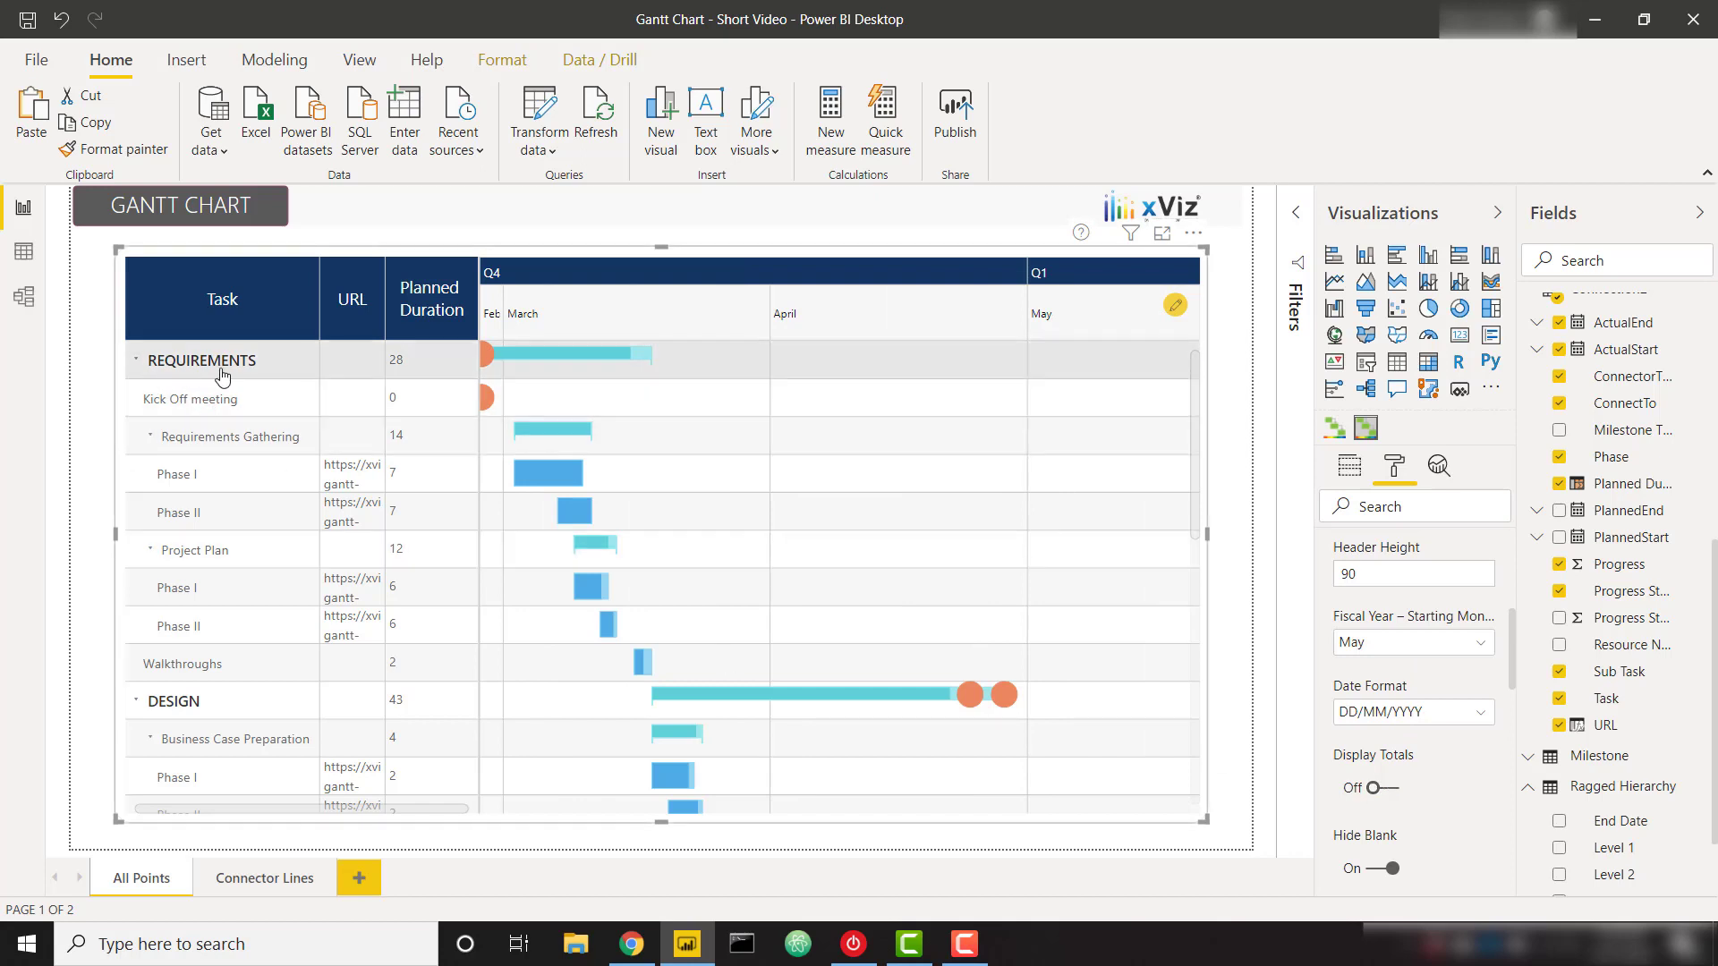
pyautogui.moveTo(677, 732)
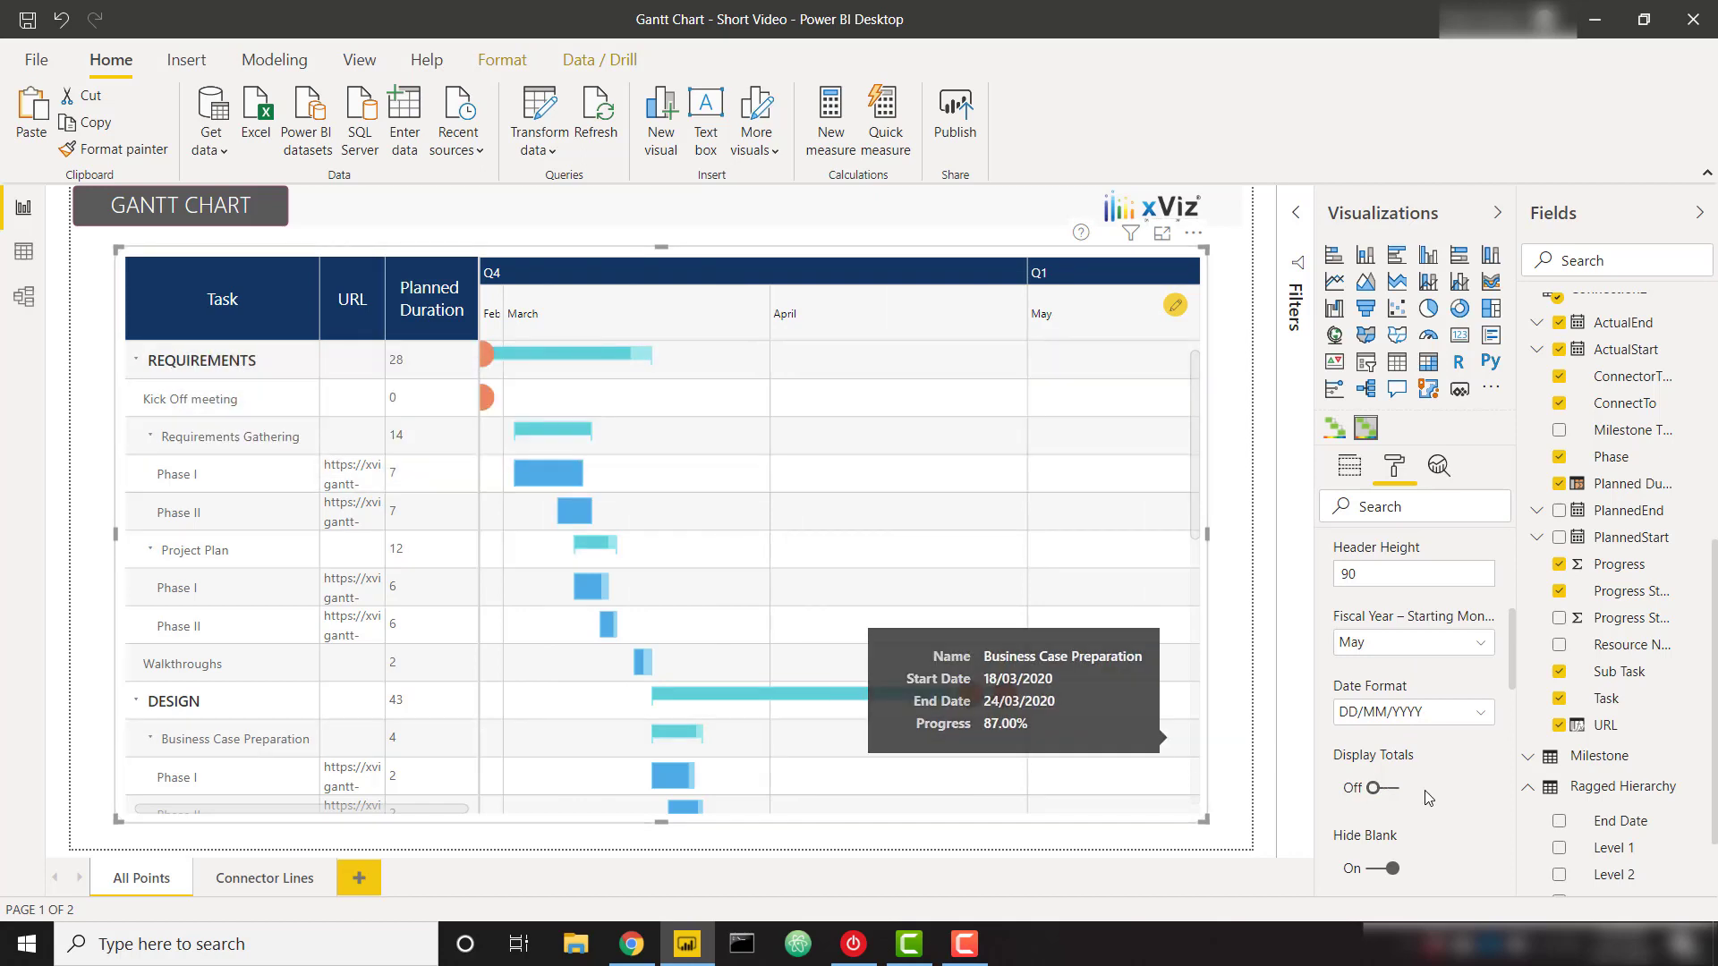
# Switch Display Totals on to add the Overall Result row.
pyautogui.click(1377, 789)
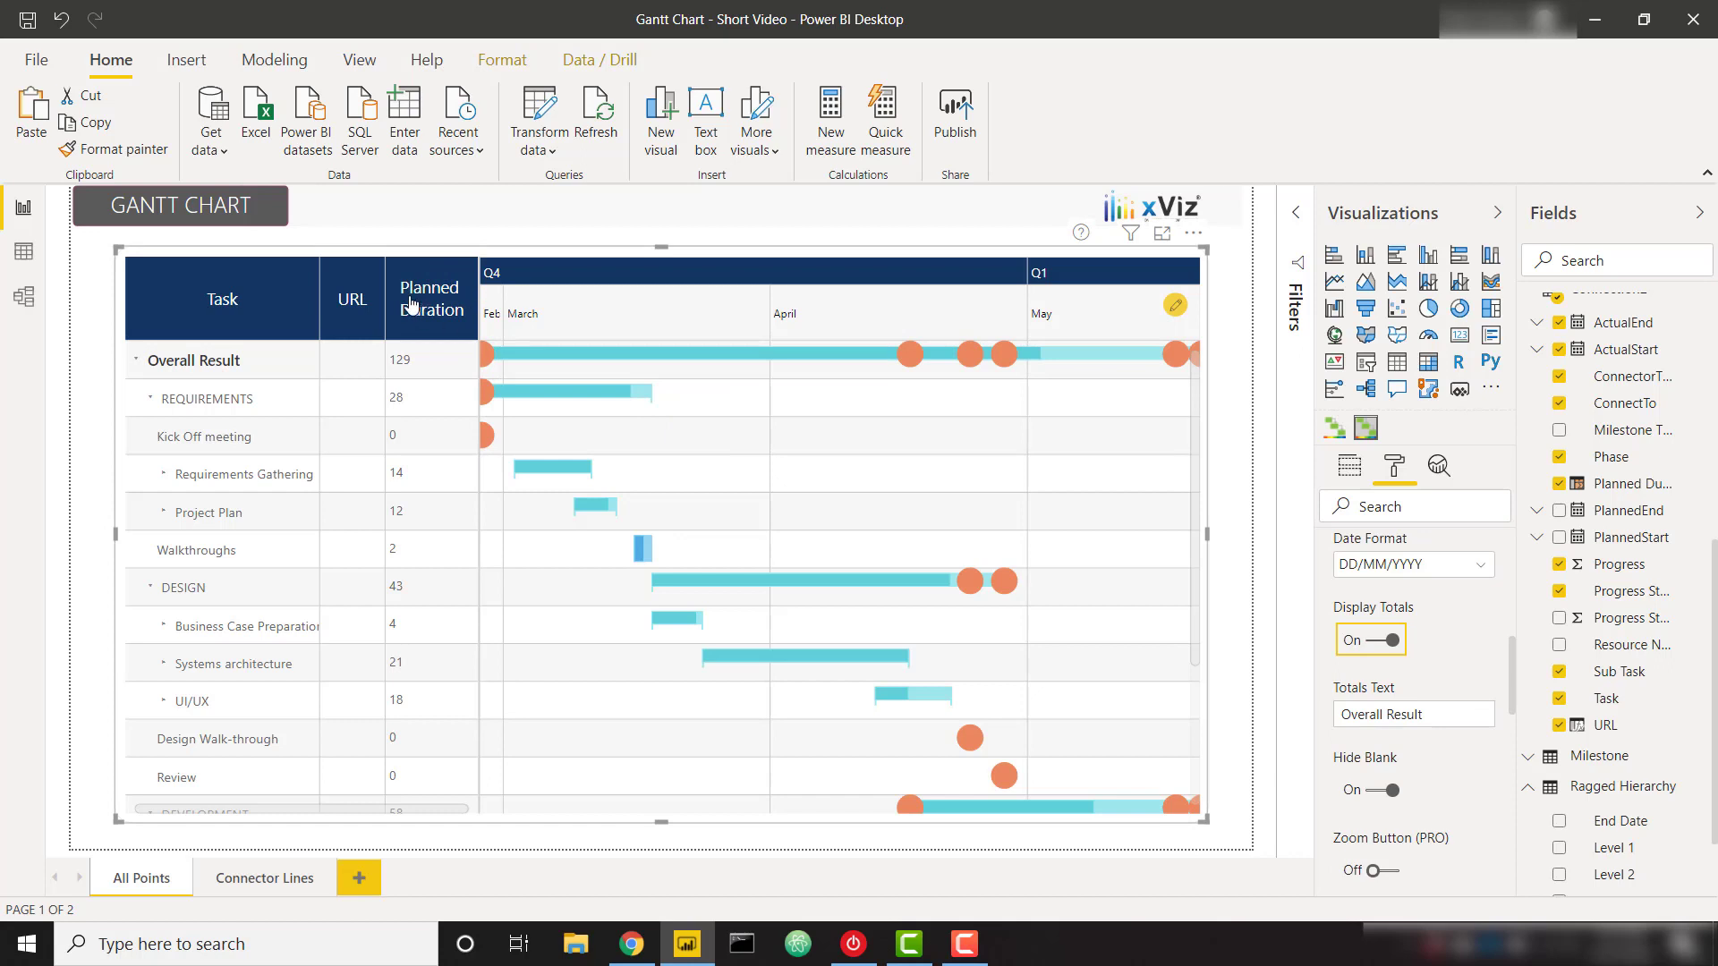
pyautogui.scroll(-5, 1449, 659)
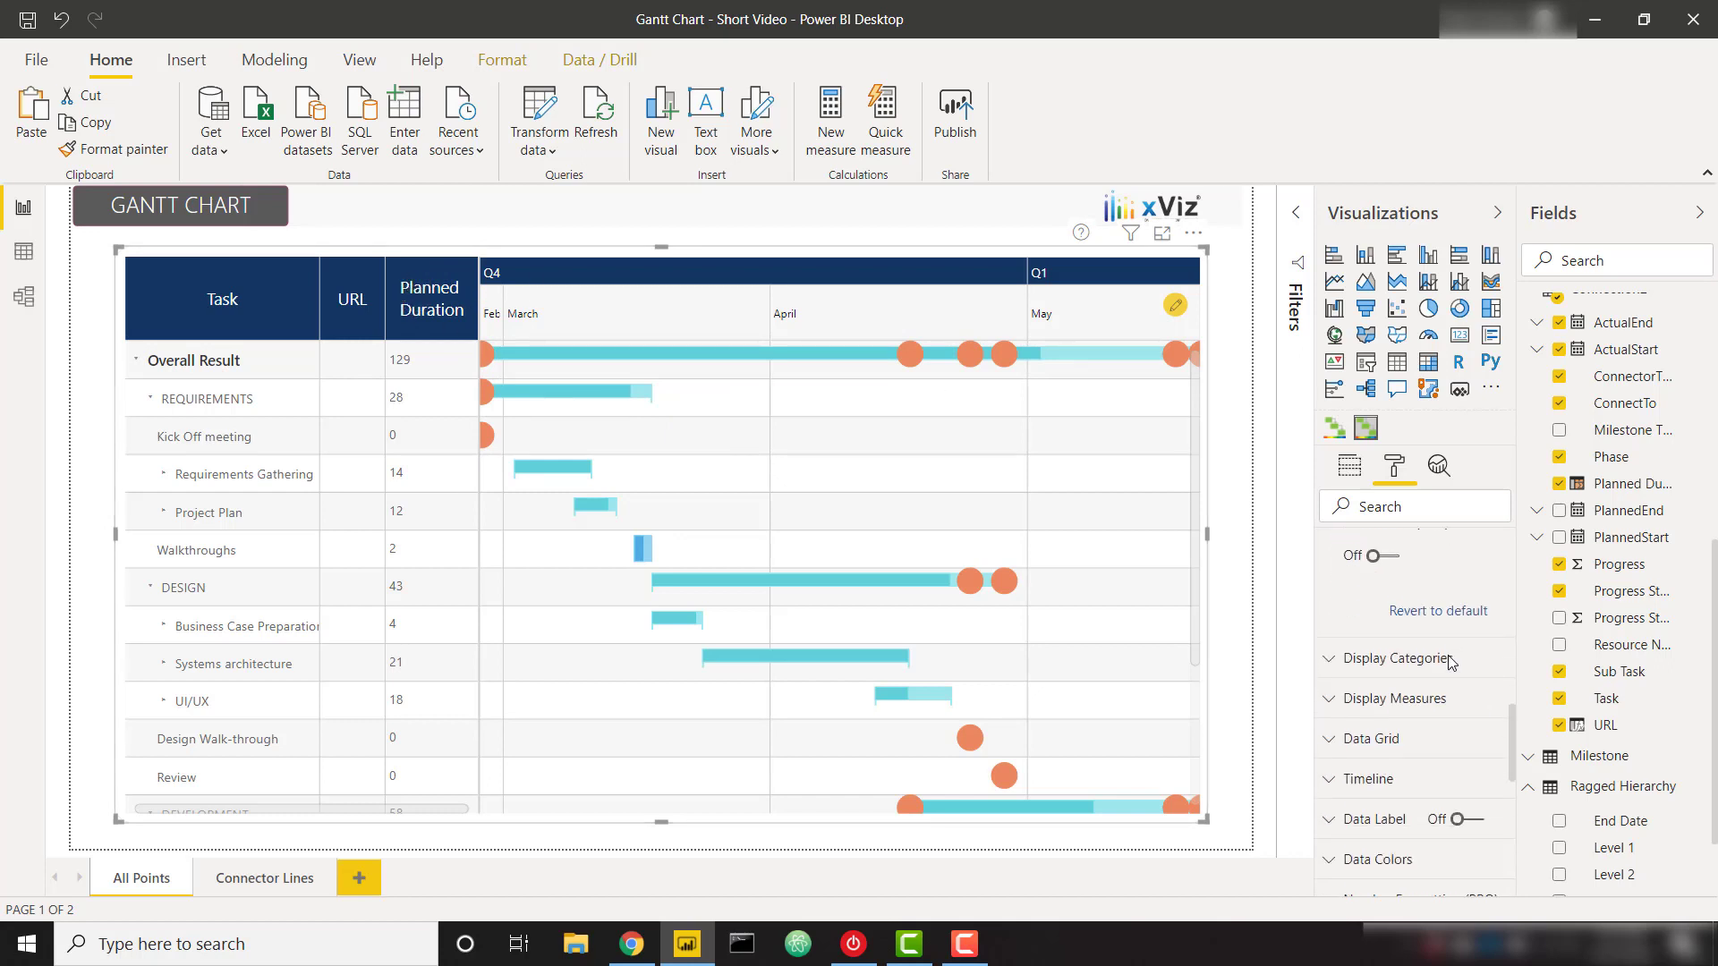
pyautogui.scroll(-2, 1448, 656)
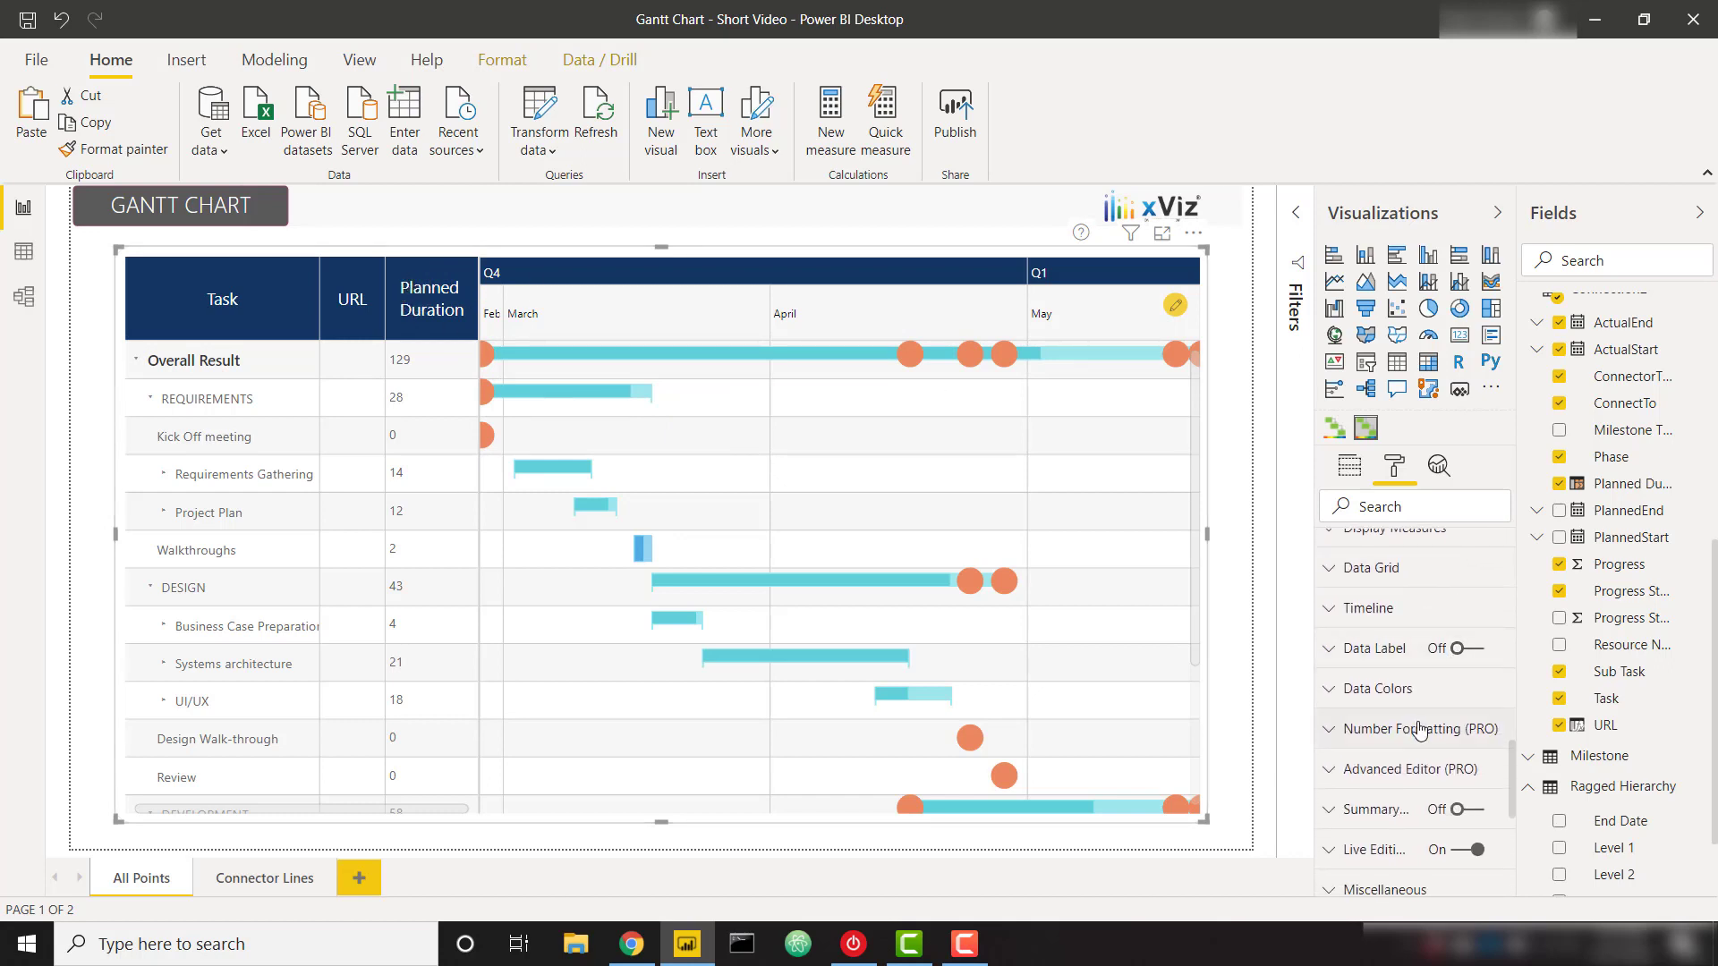
# Set Planned Duration aggregation to Average under Number Formatting.
pyautogui.click(1420, 729)
pyautogui.scroll(-4, 1421, 728)
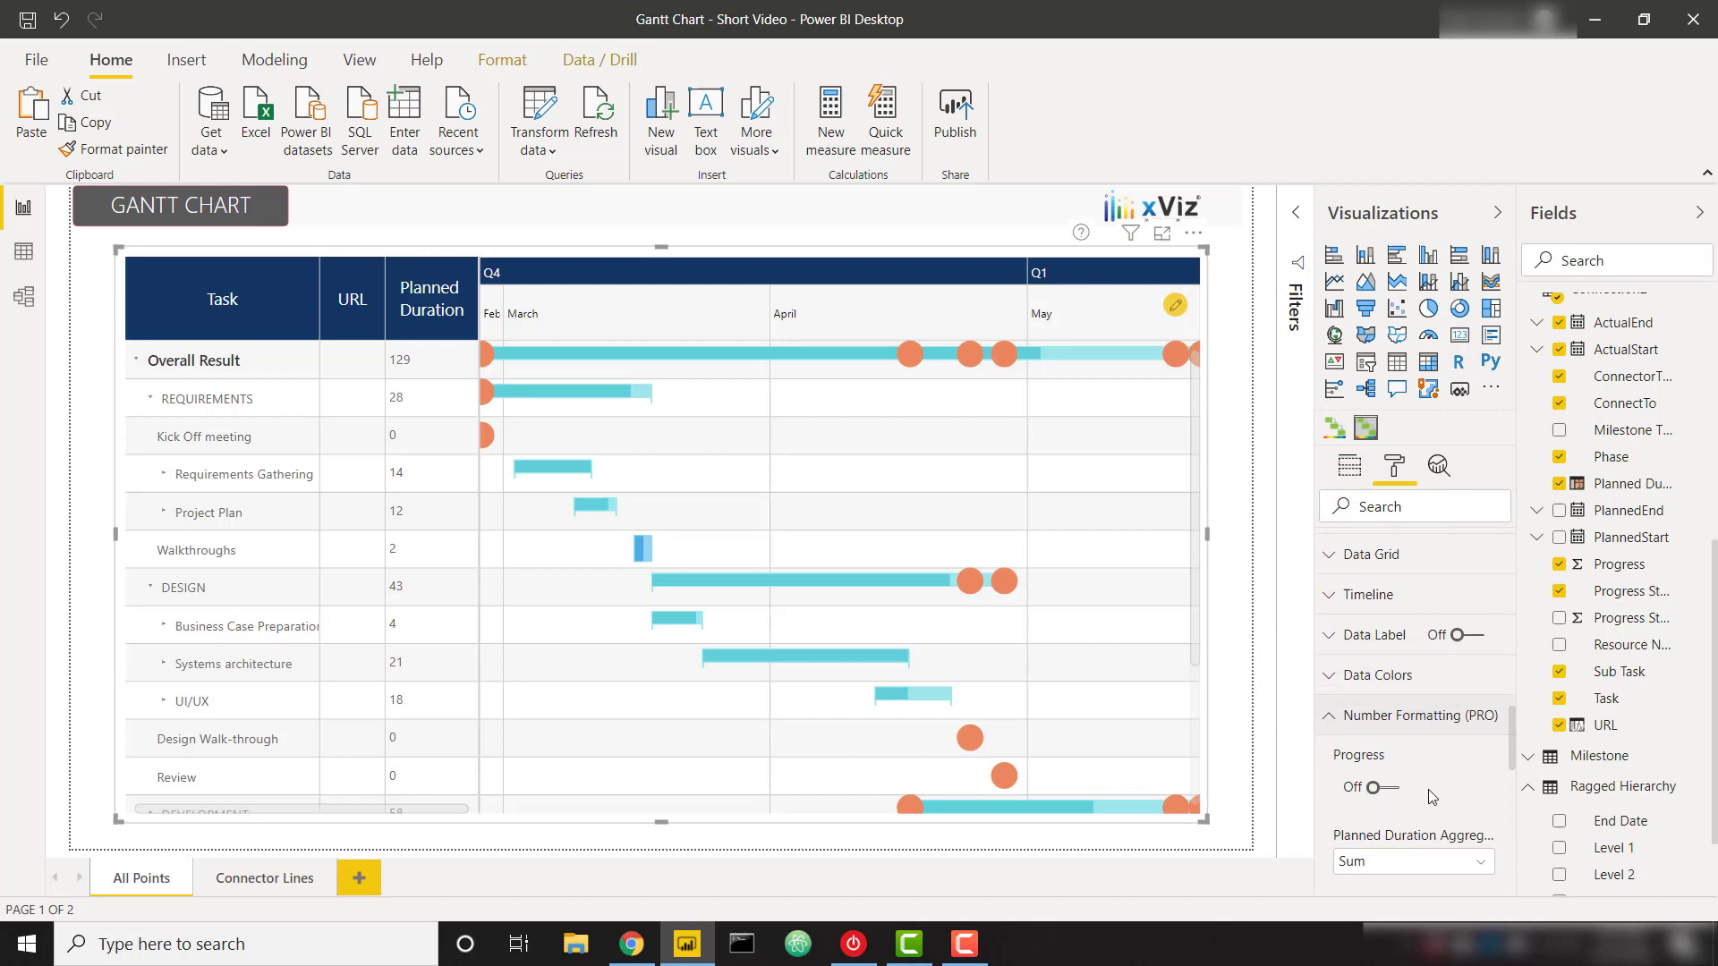
pyautogui.click(1436, 723)
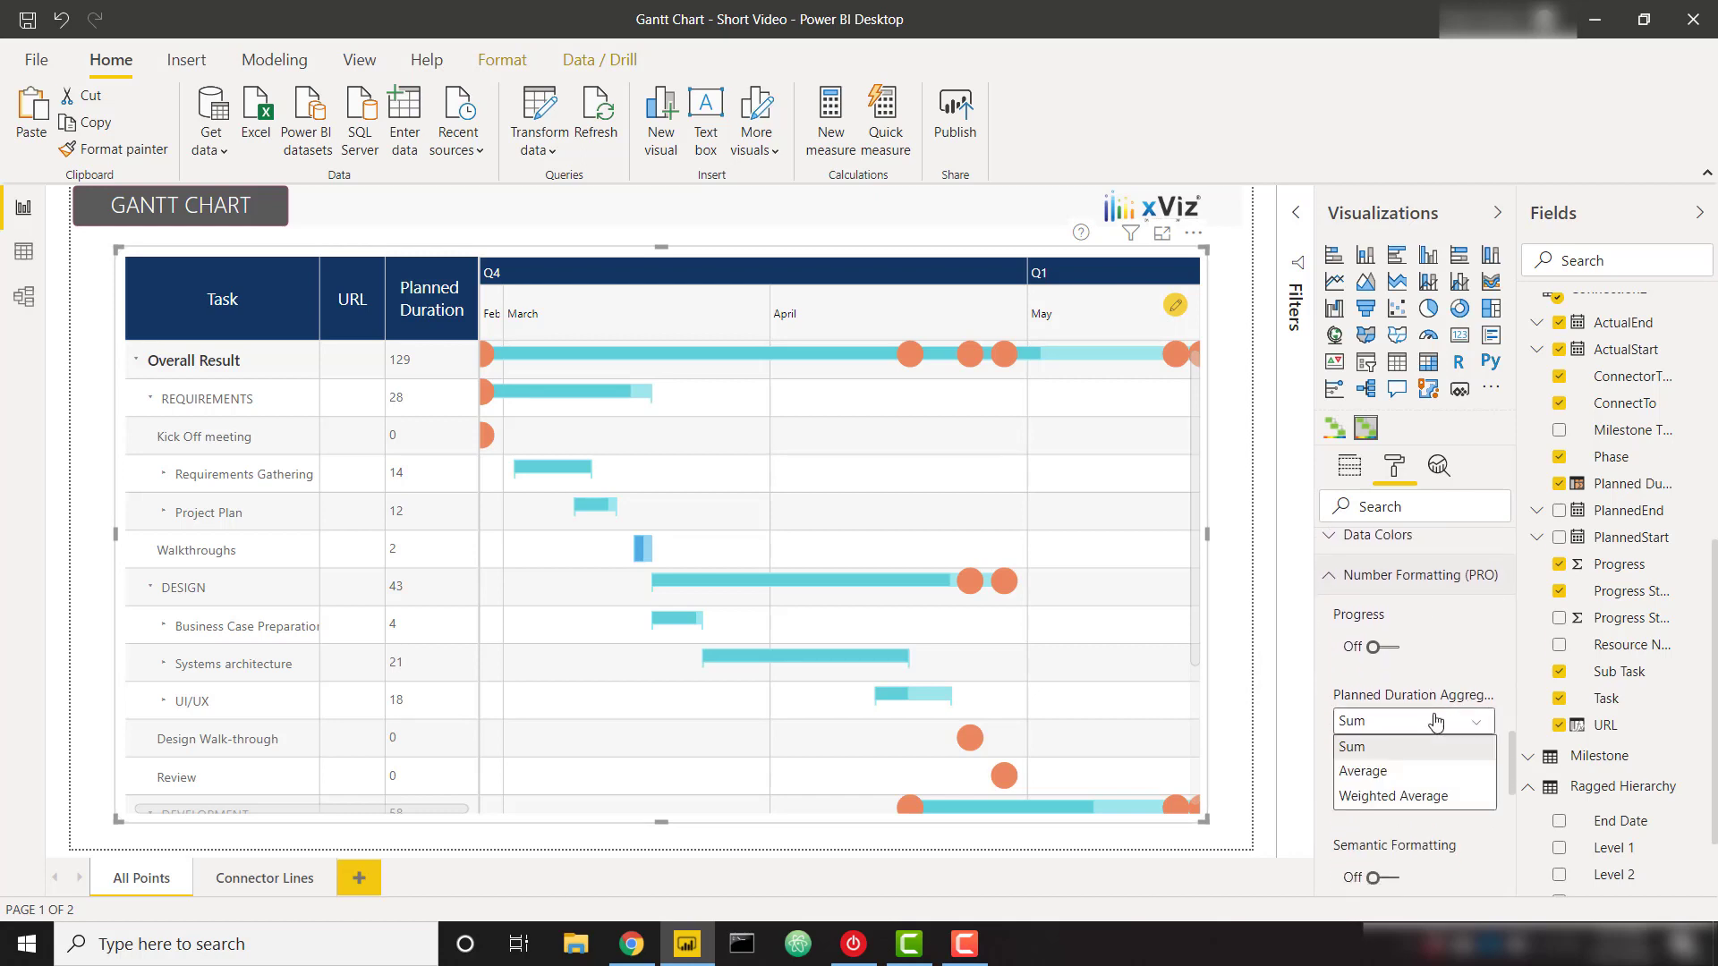
pyautogui.click(1363, 771)
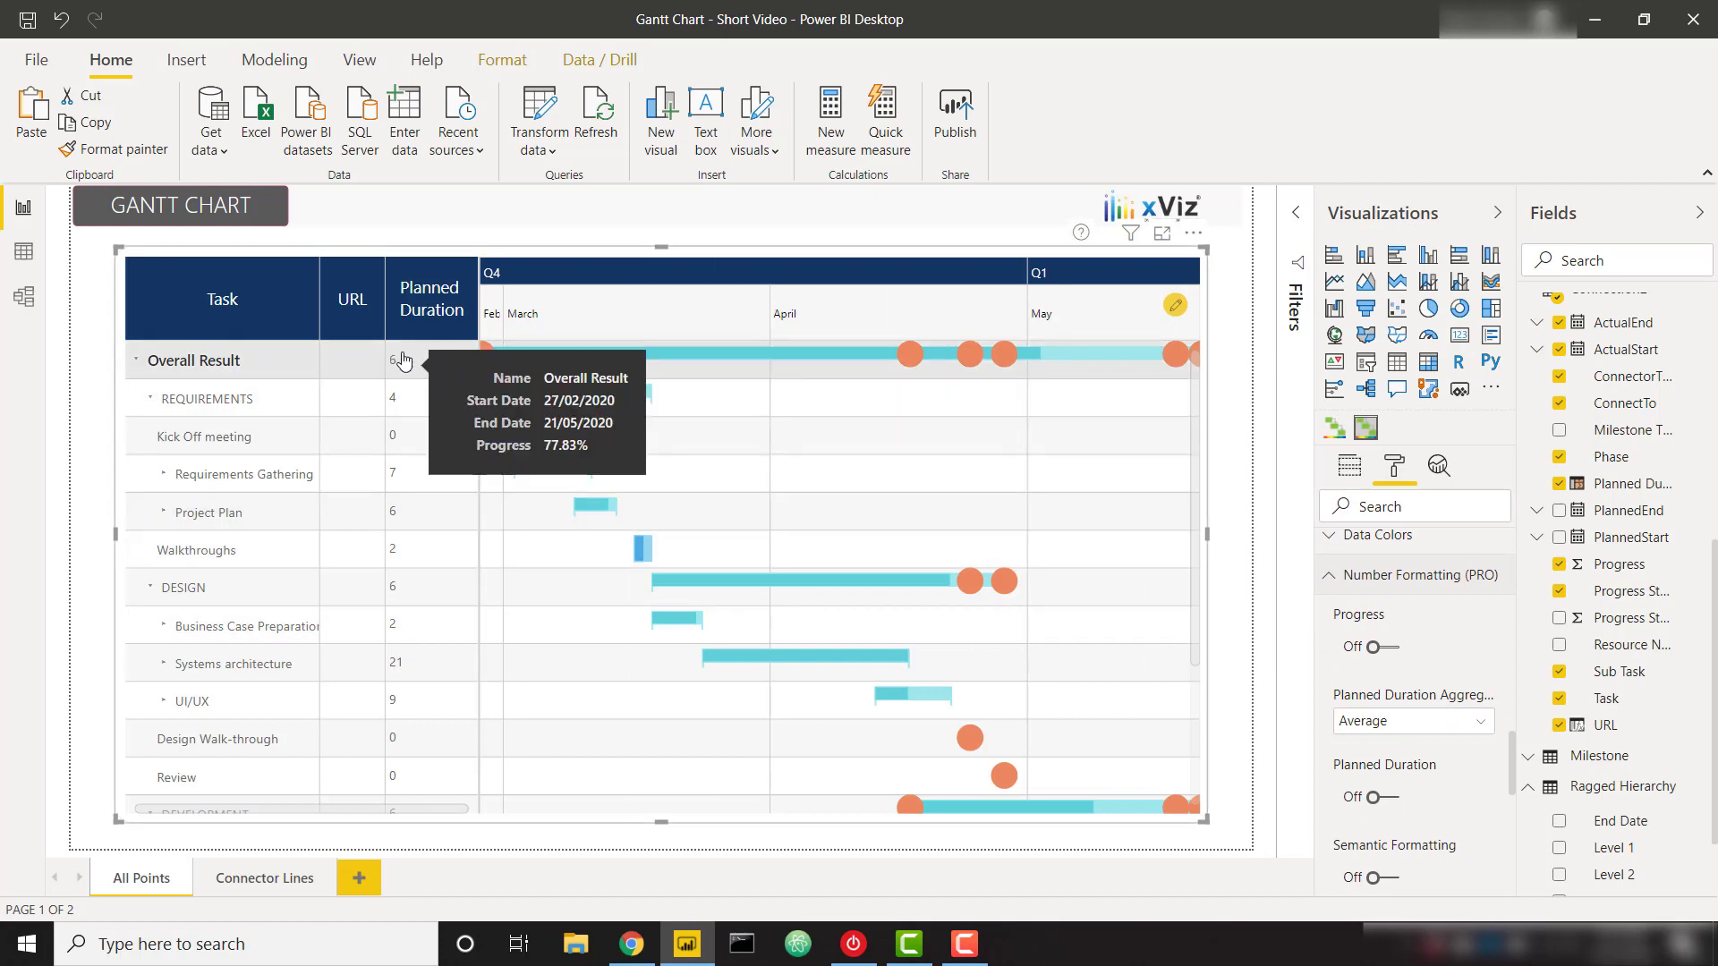
pyautogui.moveTo(327, 360)
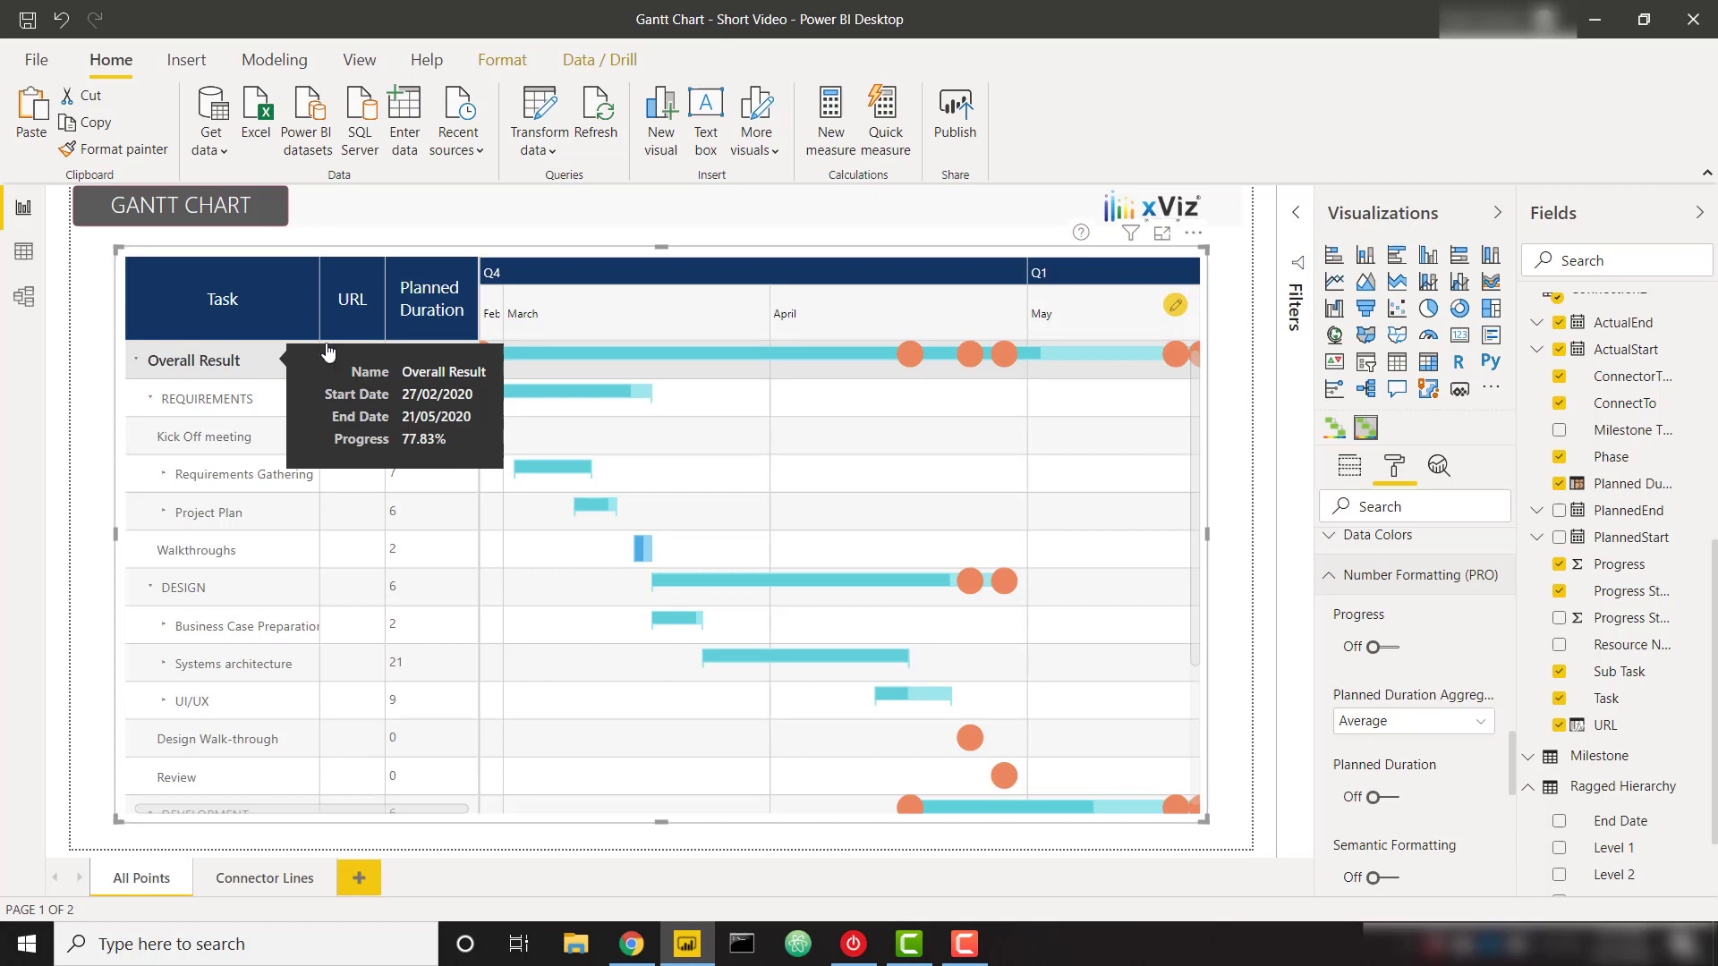
# In the xViz editor, start a Progress rule for parent rows, applied to Progress and Datagrid.
pyautogui.click(1176, 306)
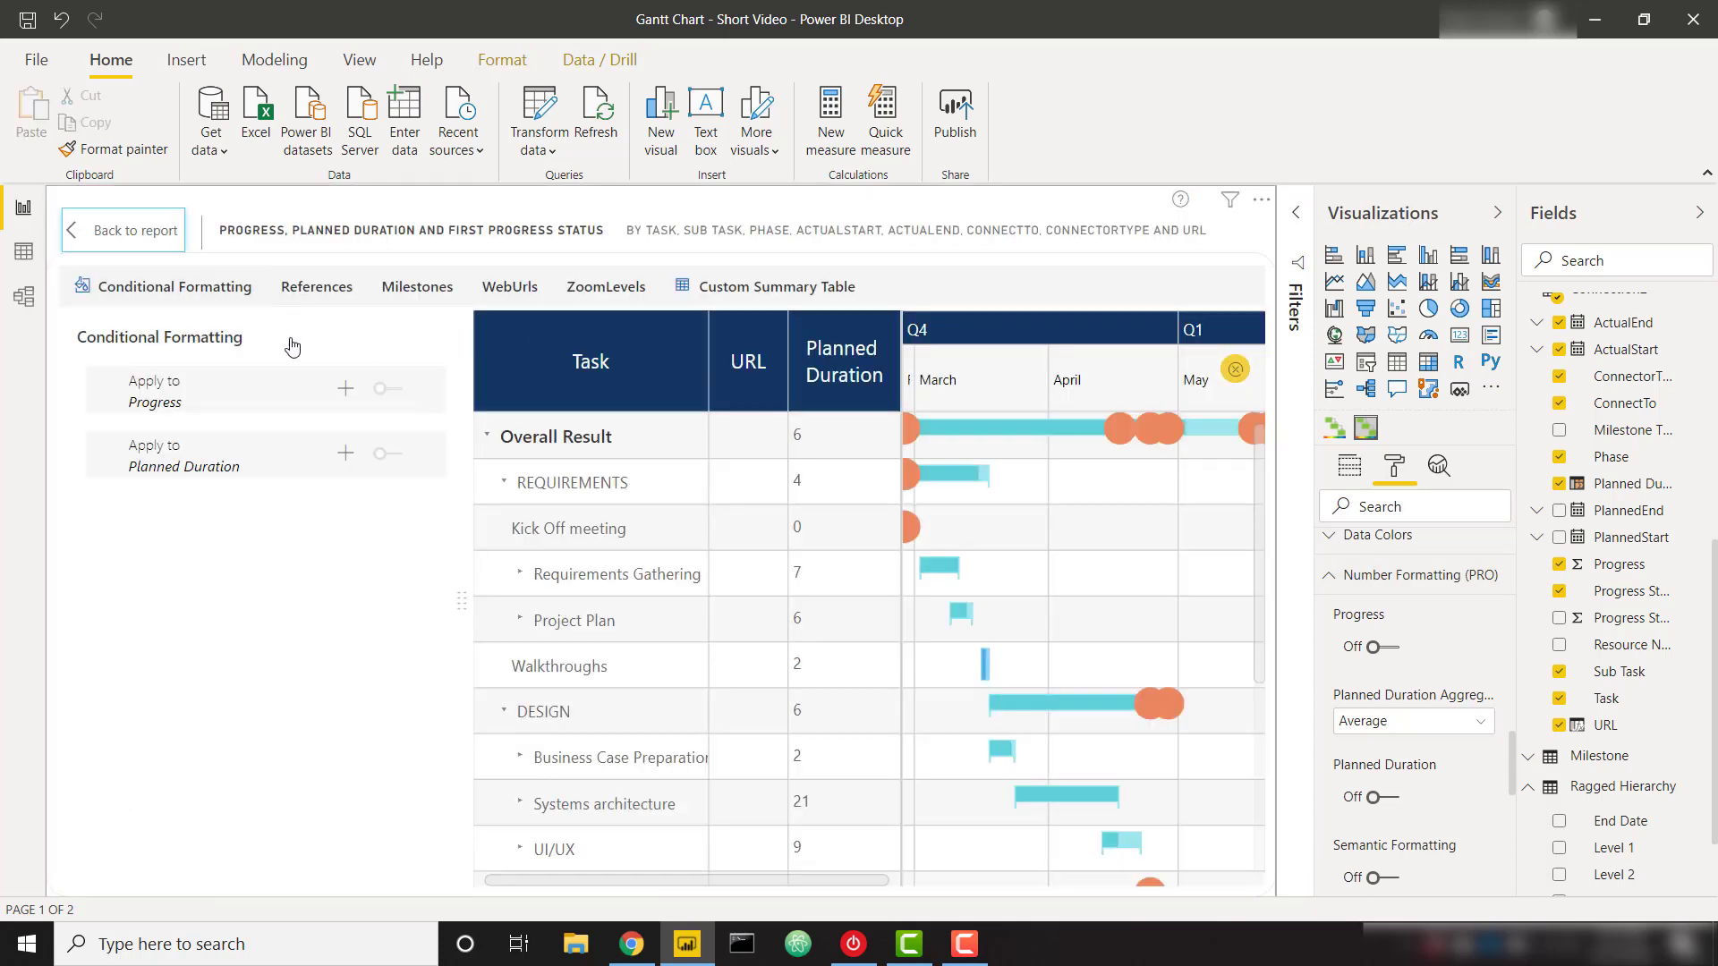
pyautogui.click(347, 391)
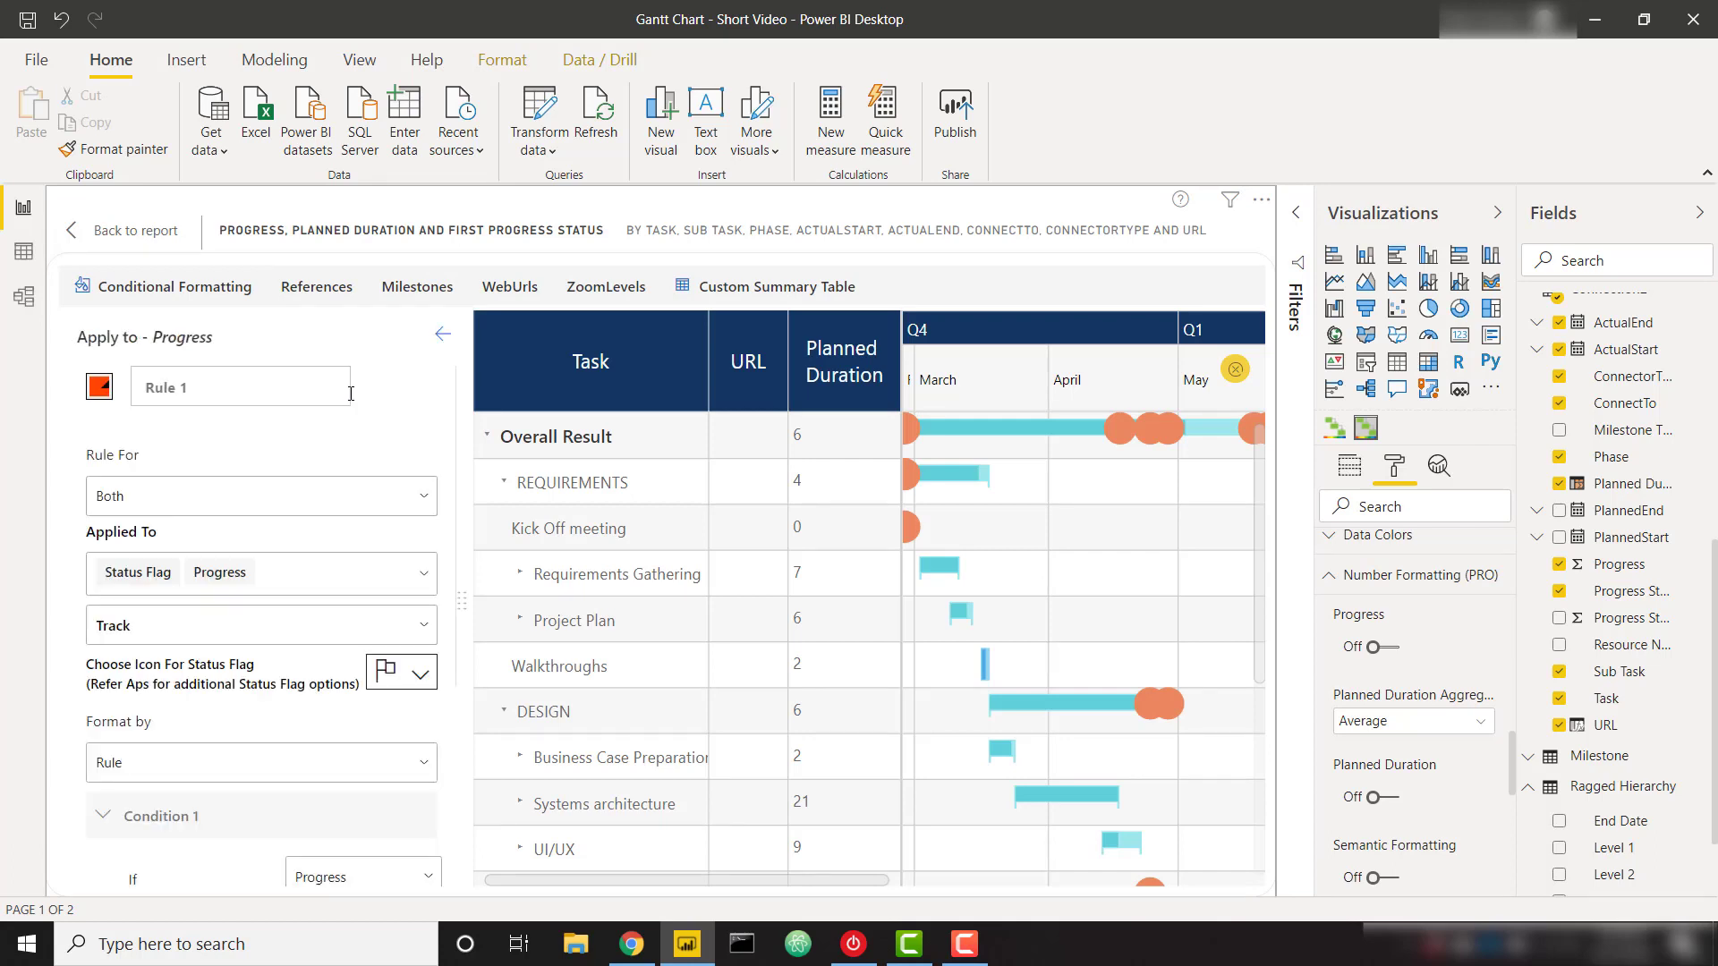
pyautogui.click(227, 501)
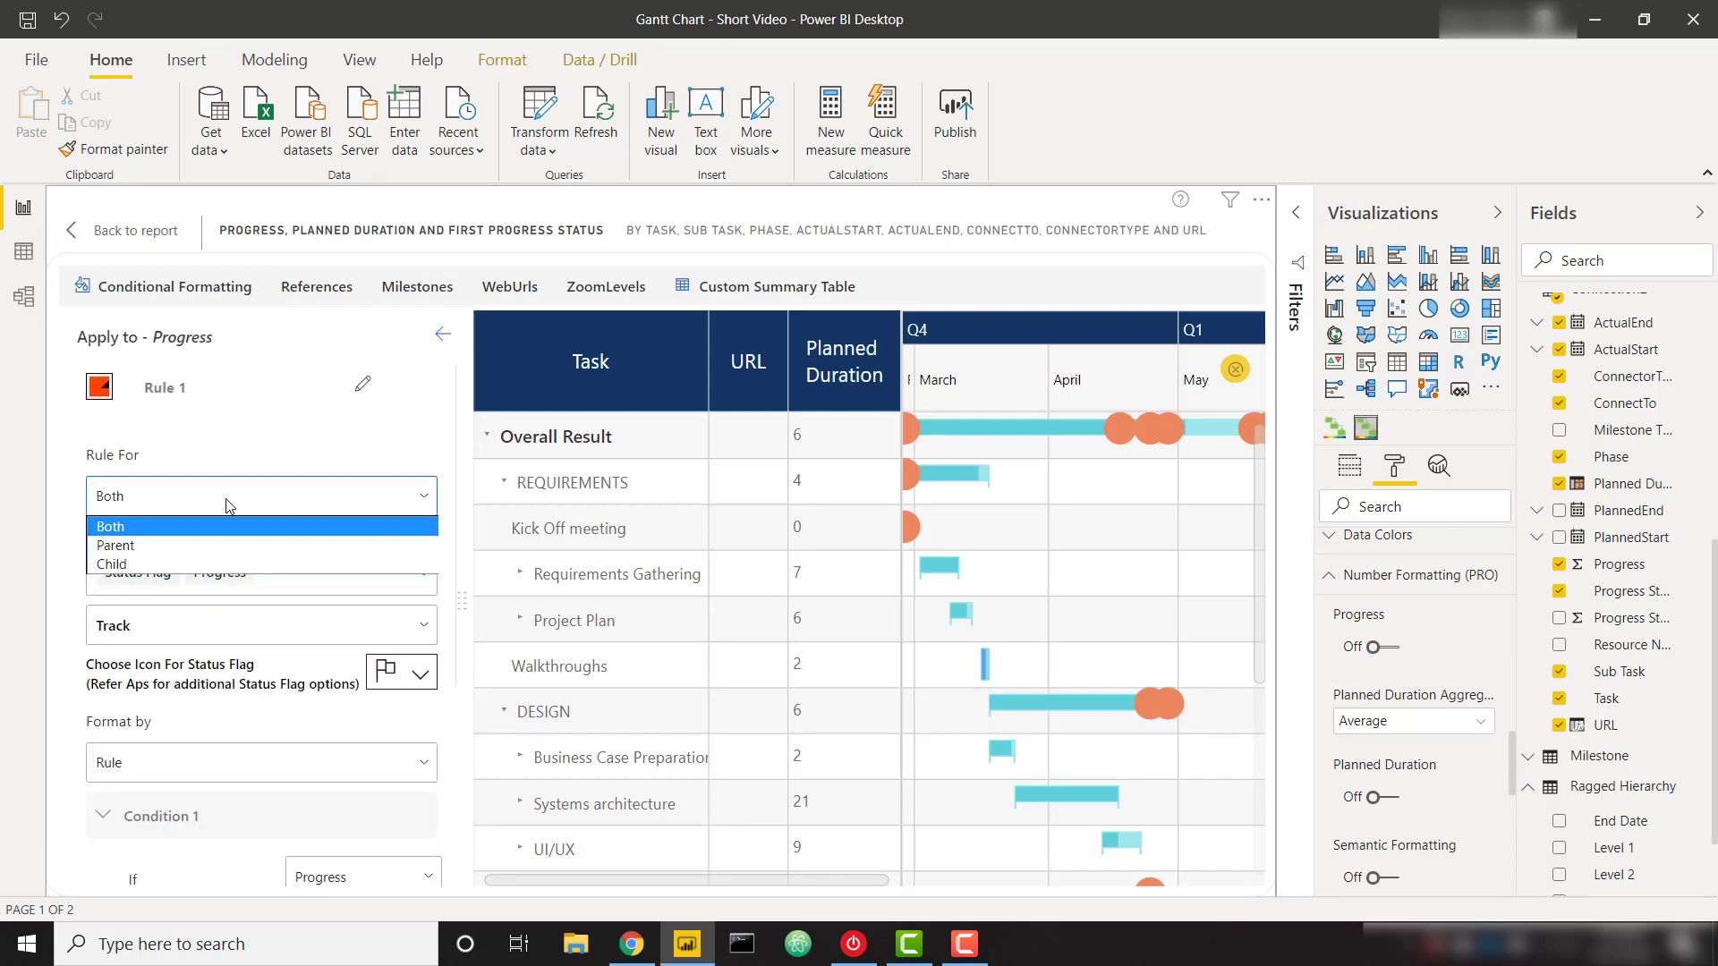
pyautogui.click(171, 545)
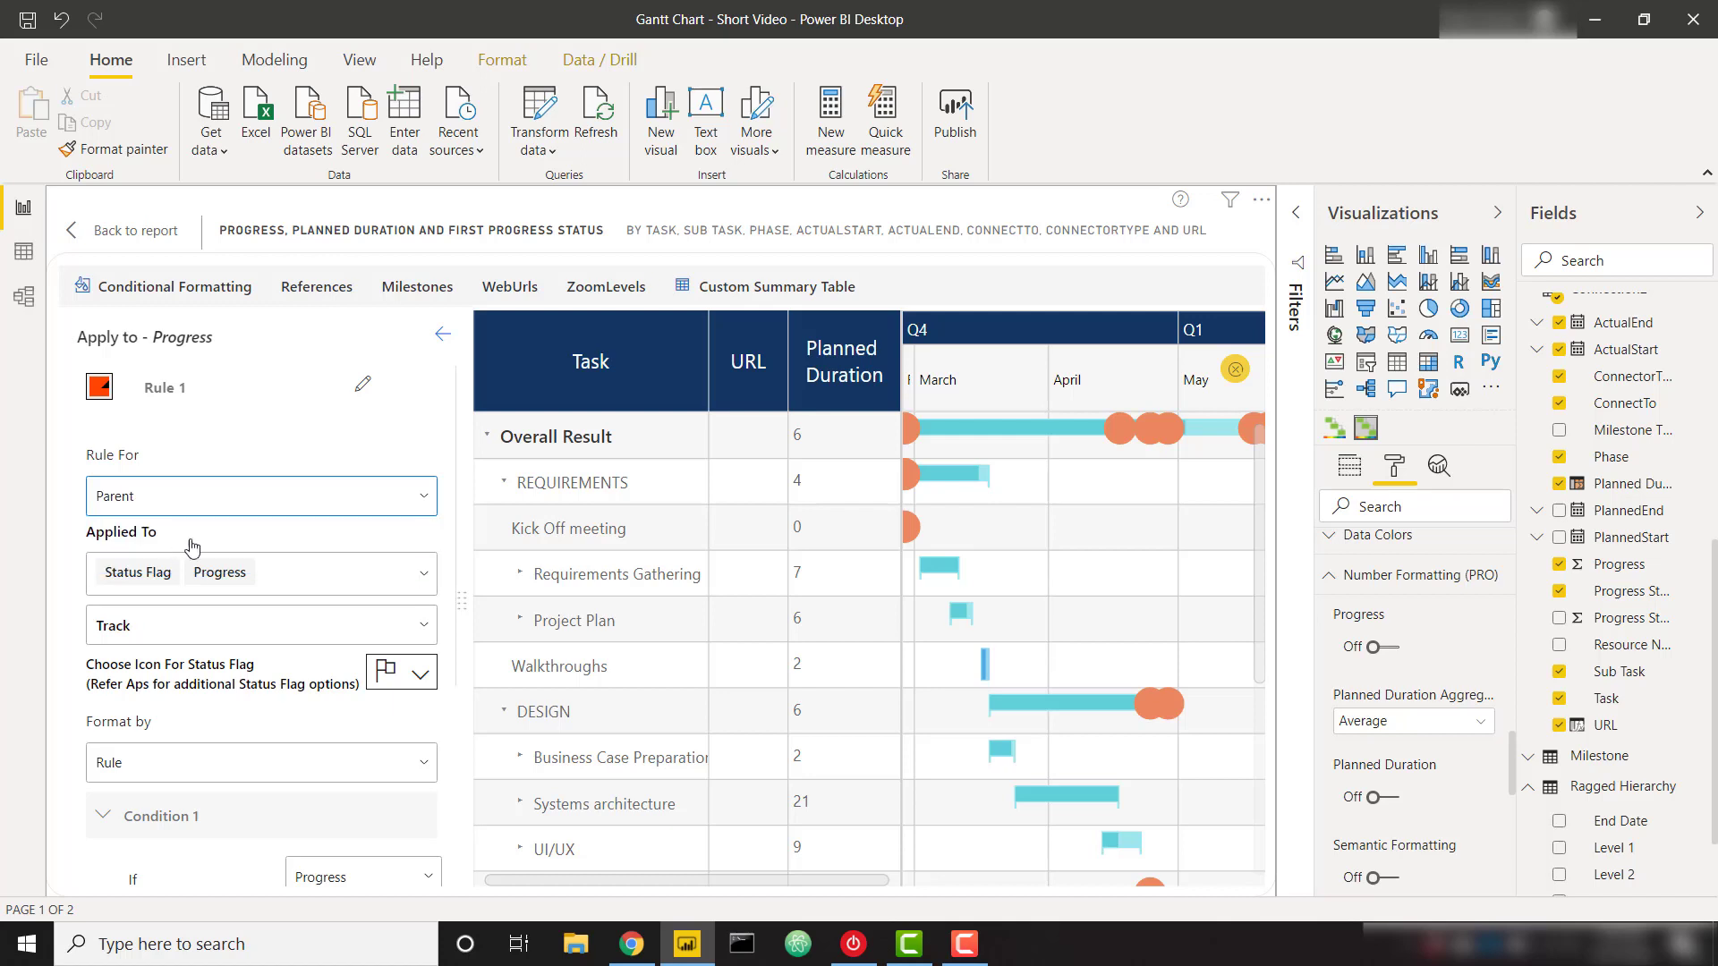
pyautogui.click(310, 583)
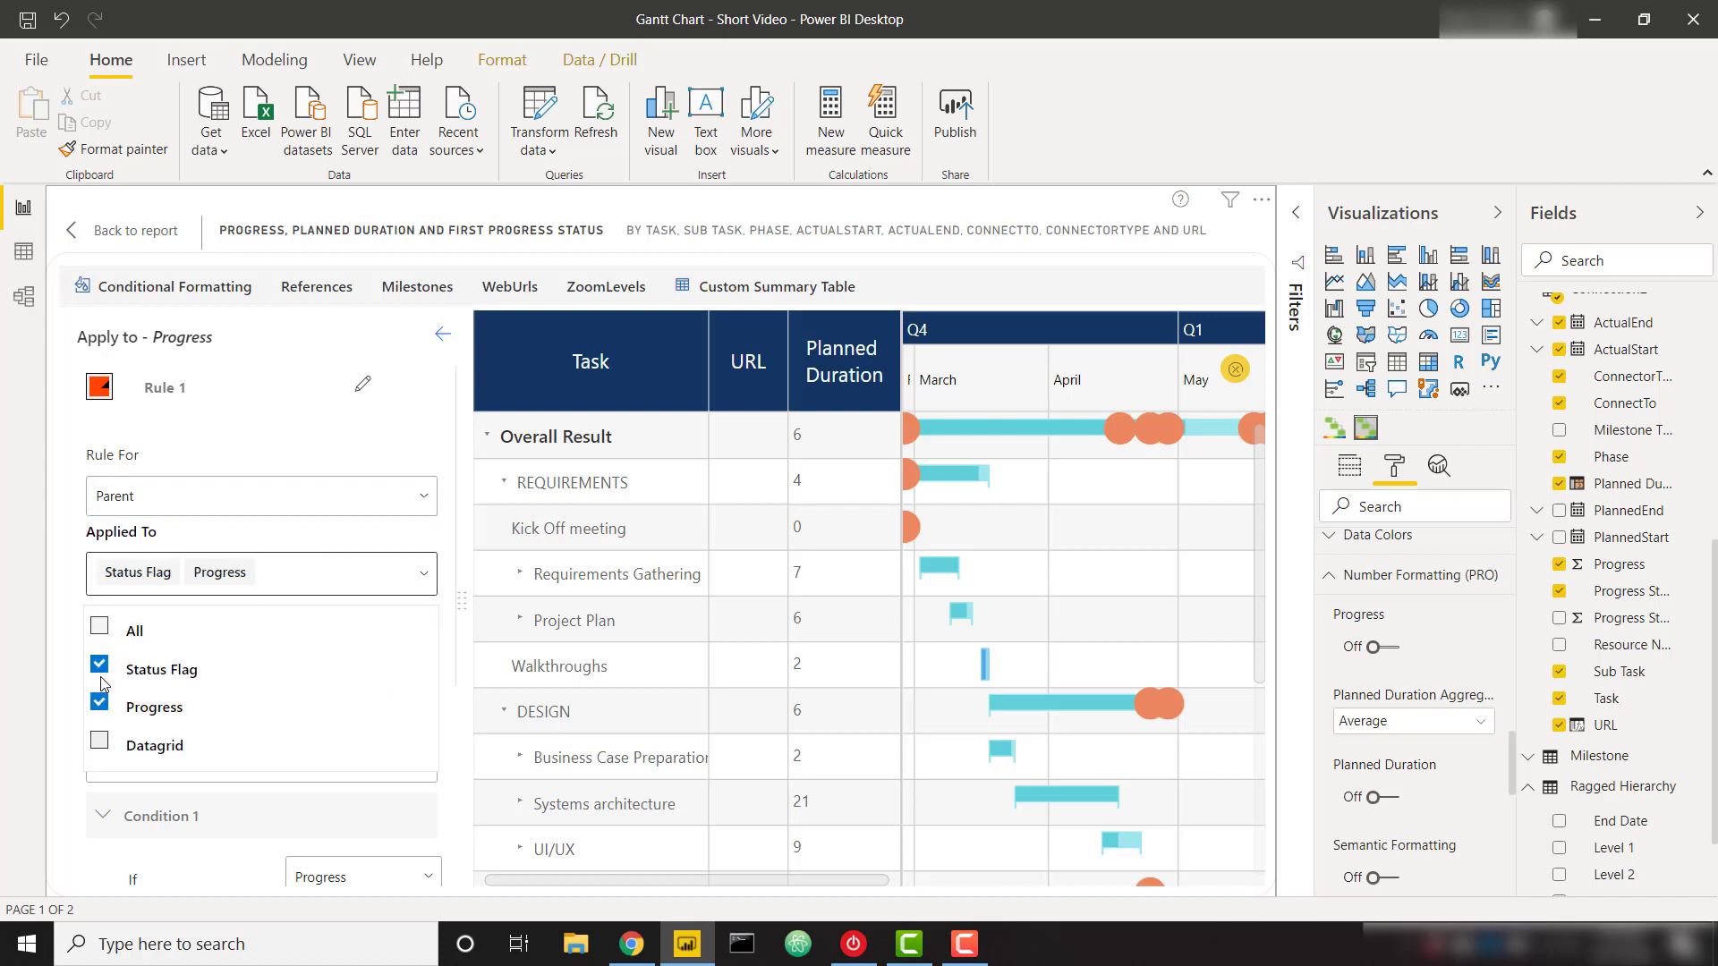
pyautogui.click(101, 681)
pyautogui.click(98, 747)
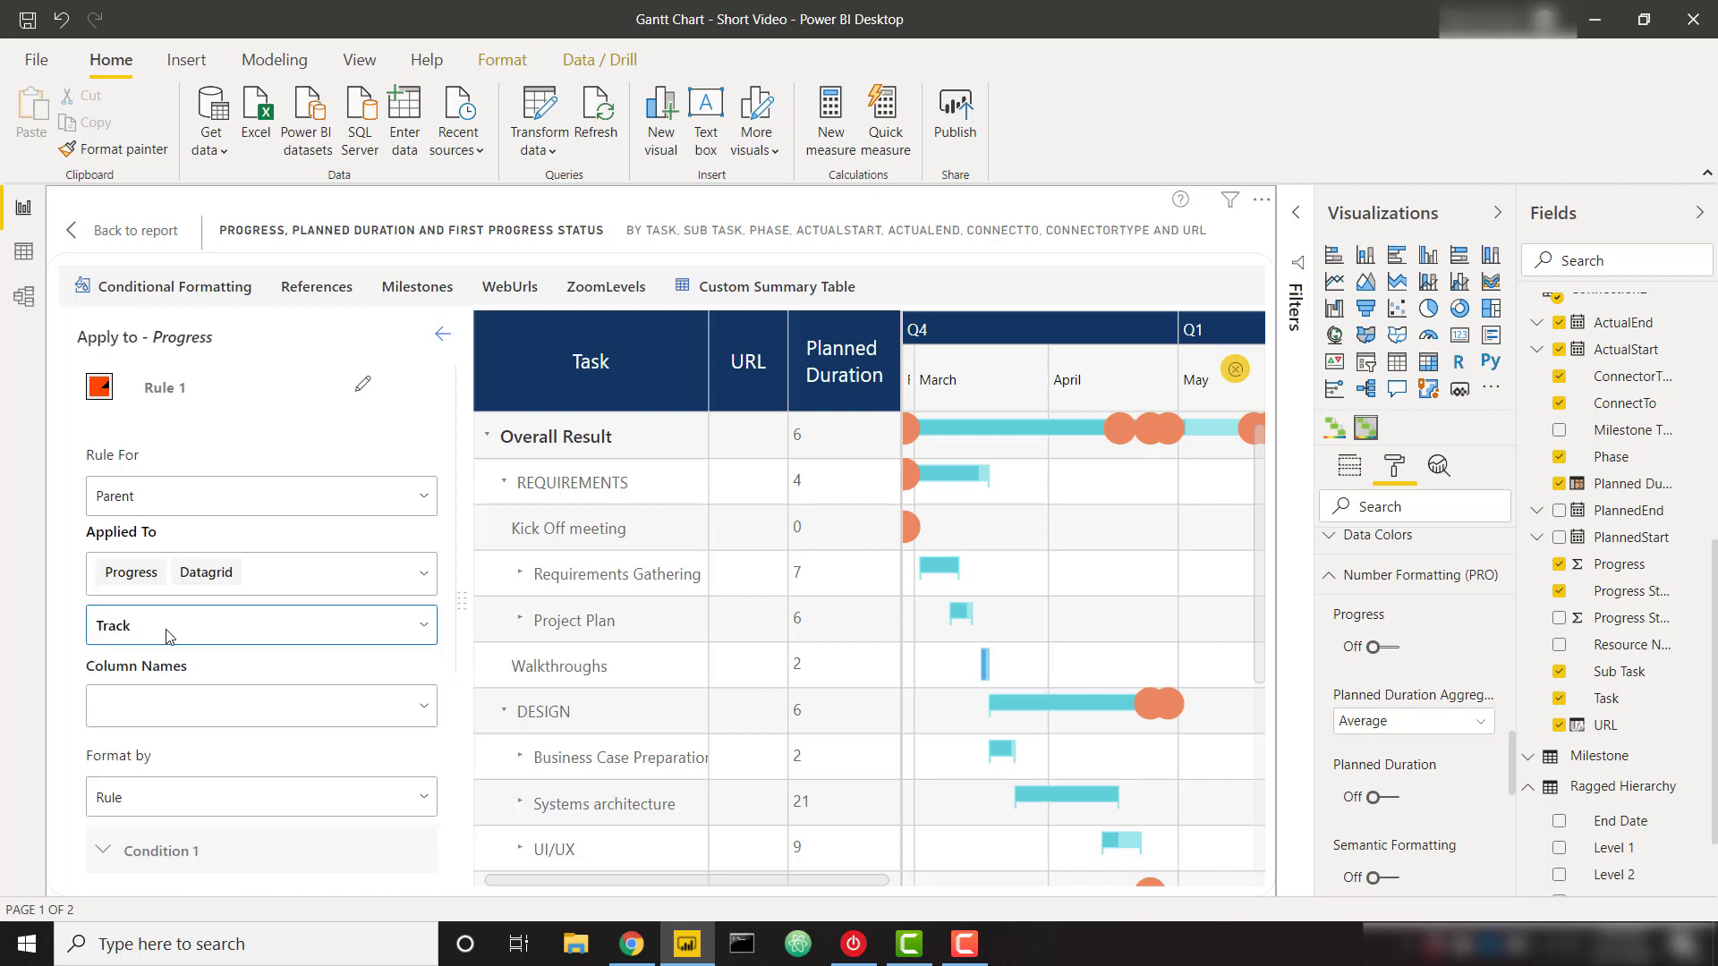
pyautogui.click(166, 629)
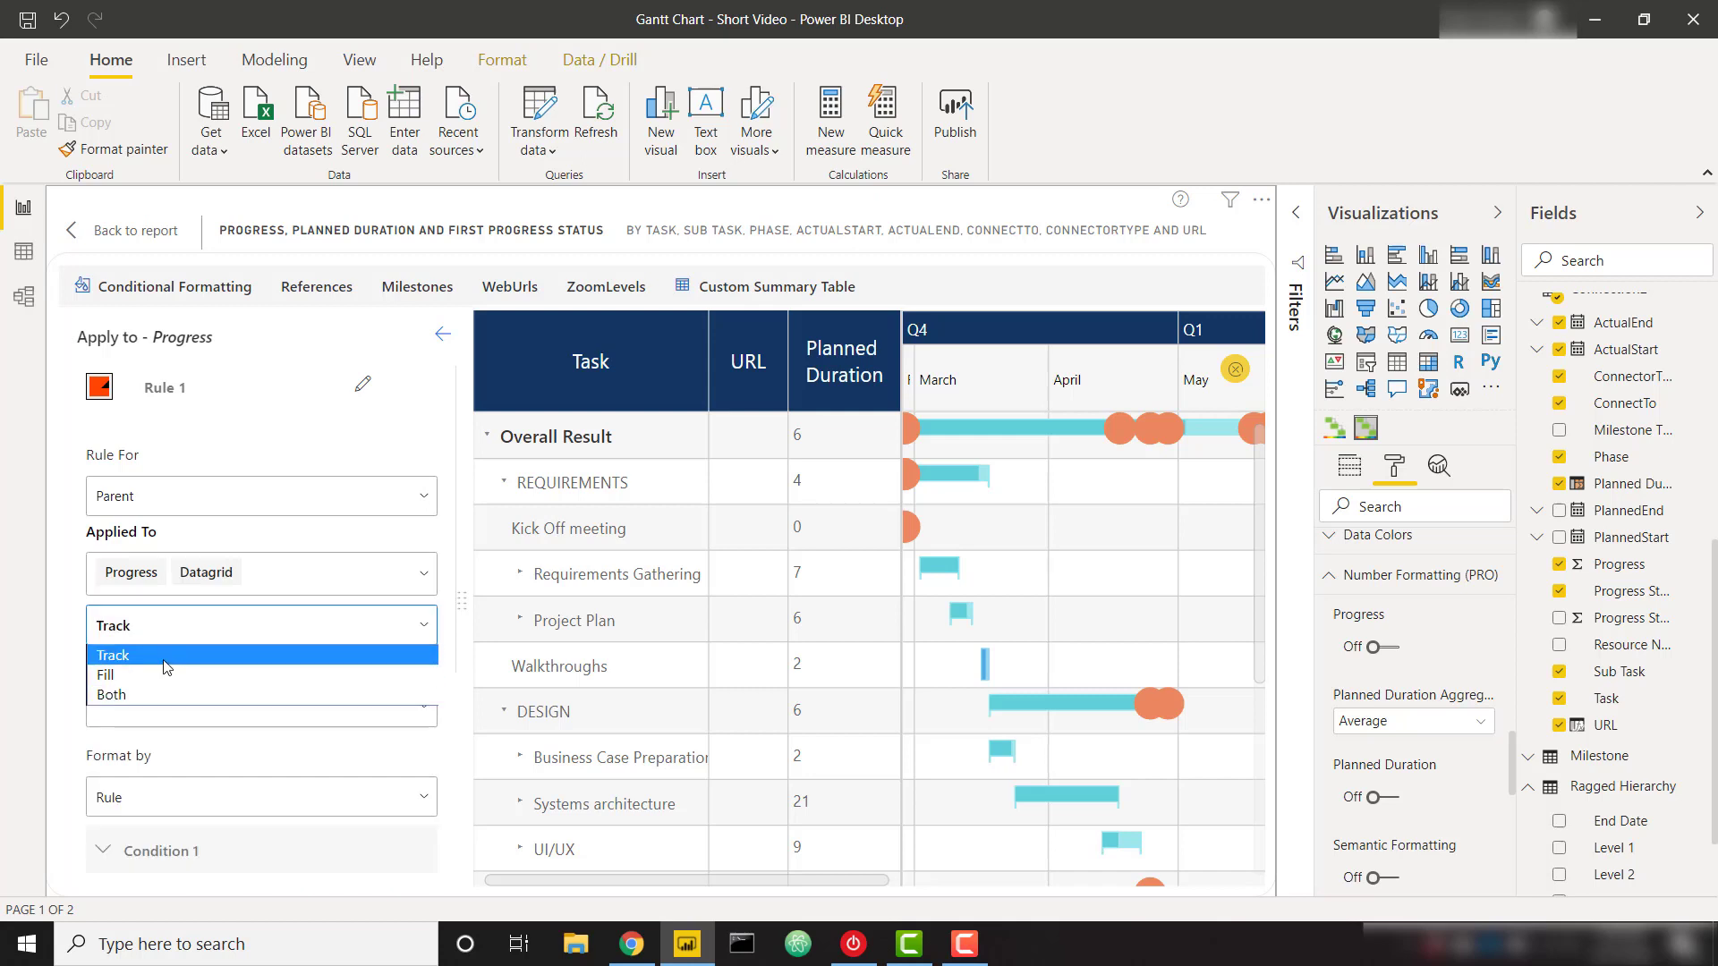
pyautogui.click(166, 661)
pyautogui.scroll(-2, 146, 720)
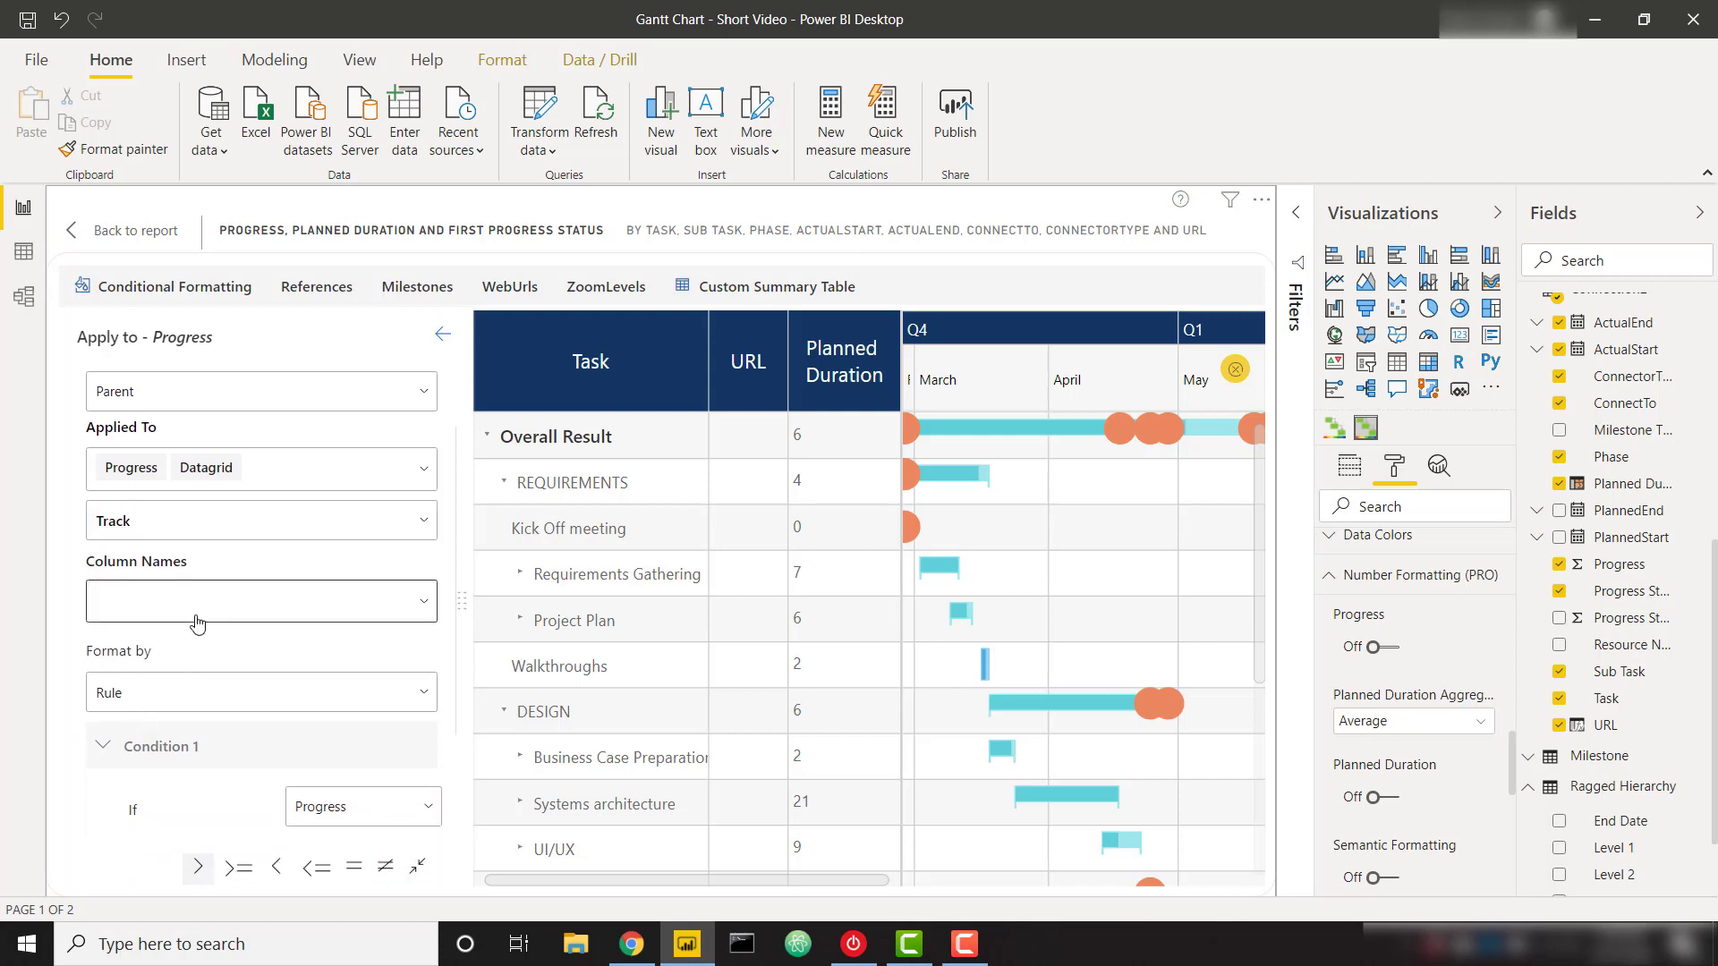
# Target the Task Name column with condition Planned Duration >= 7.
pyautogui.click(197, 623)
pyautogui.click(190, 739)
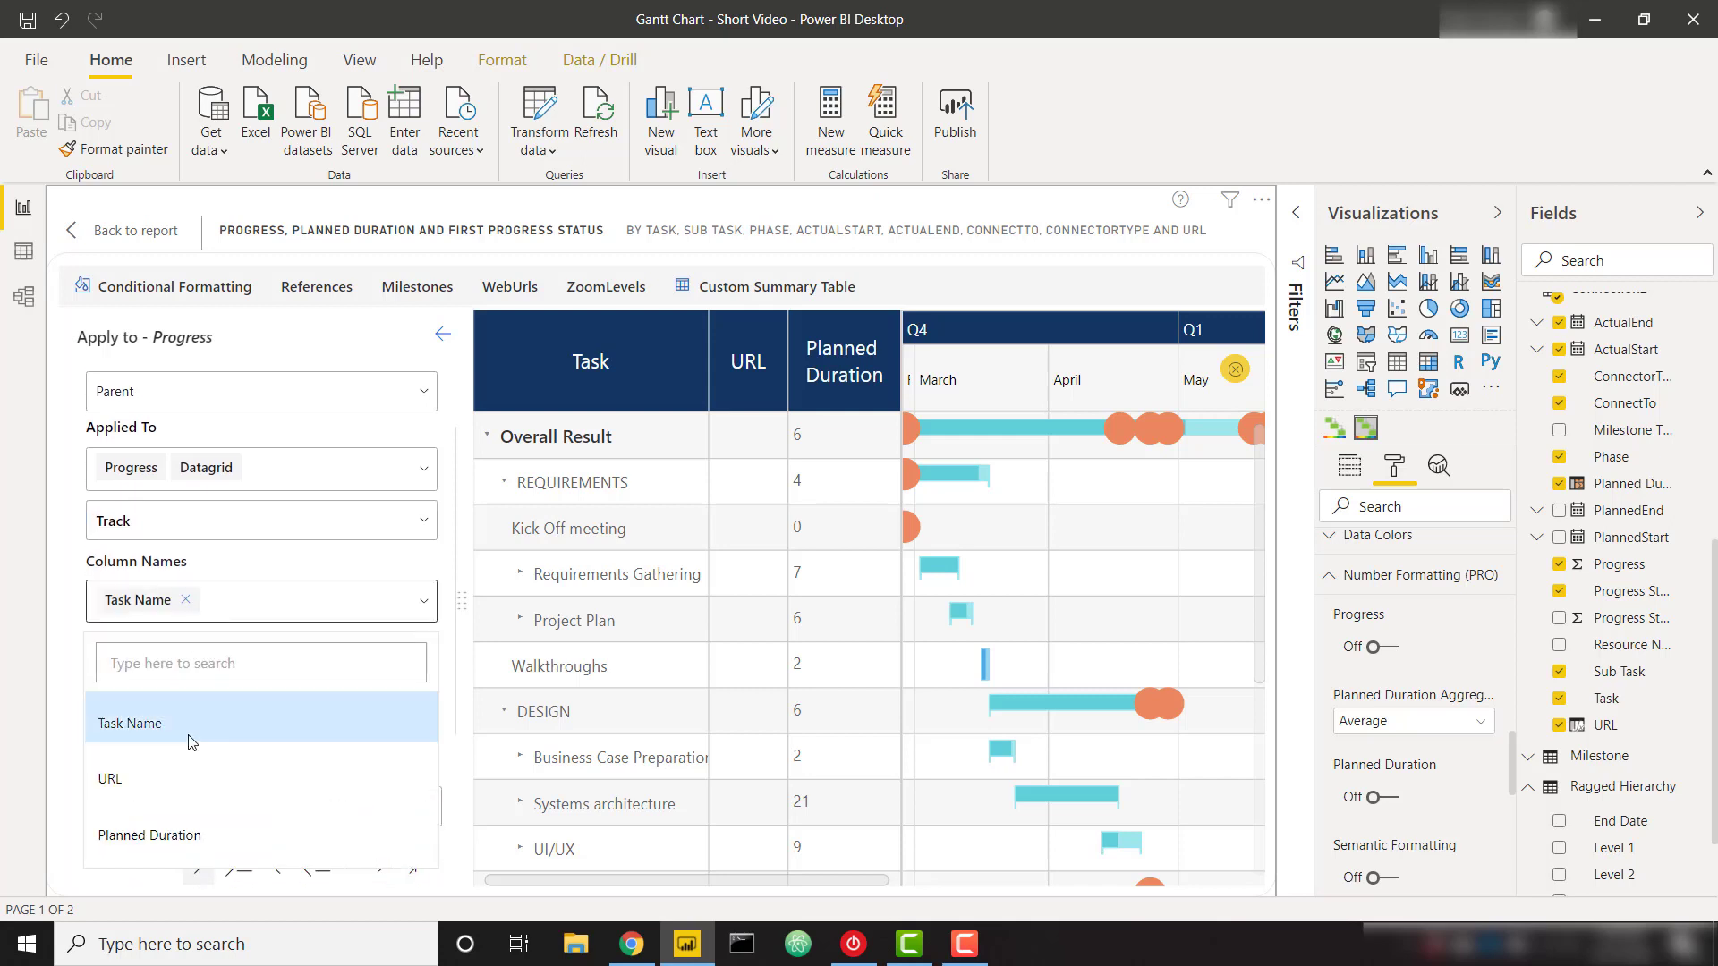
pyautogui.click(73, 675)
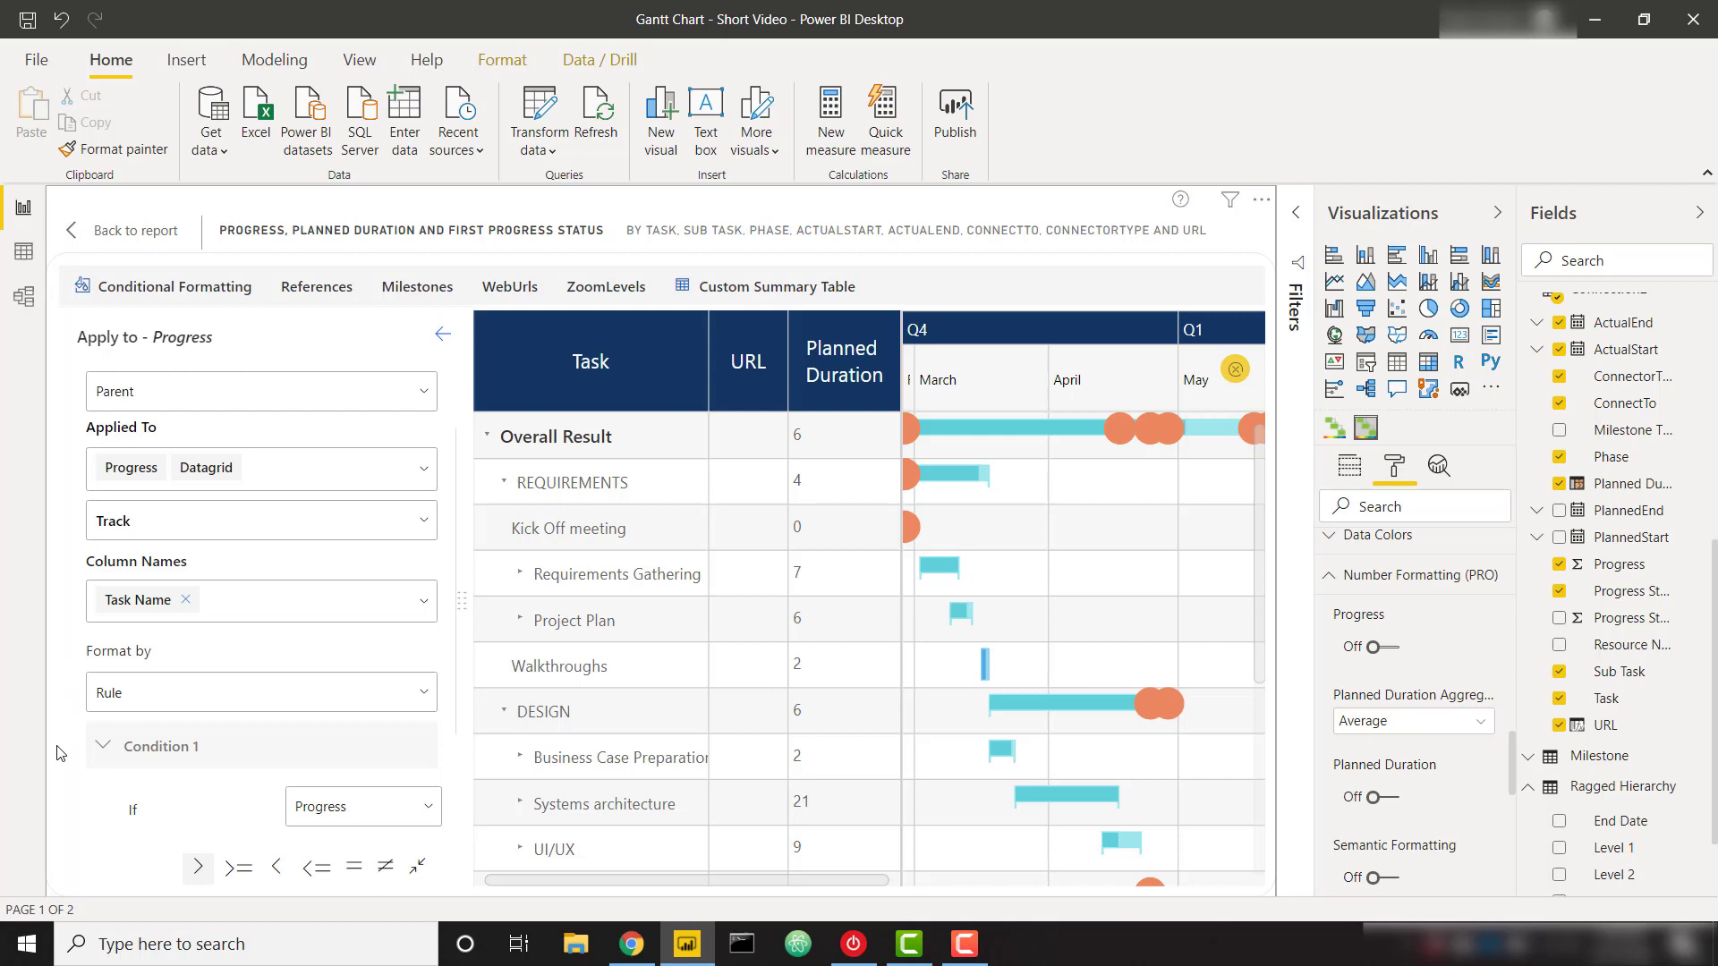
pyautogui.scroll(-3, 56, 755)
pyautogui.click(396, 663)
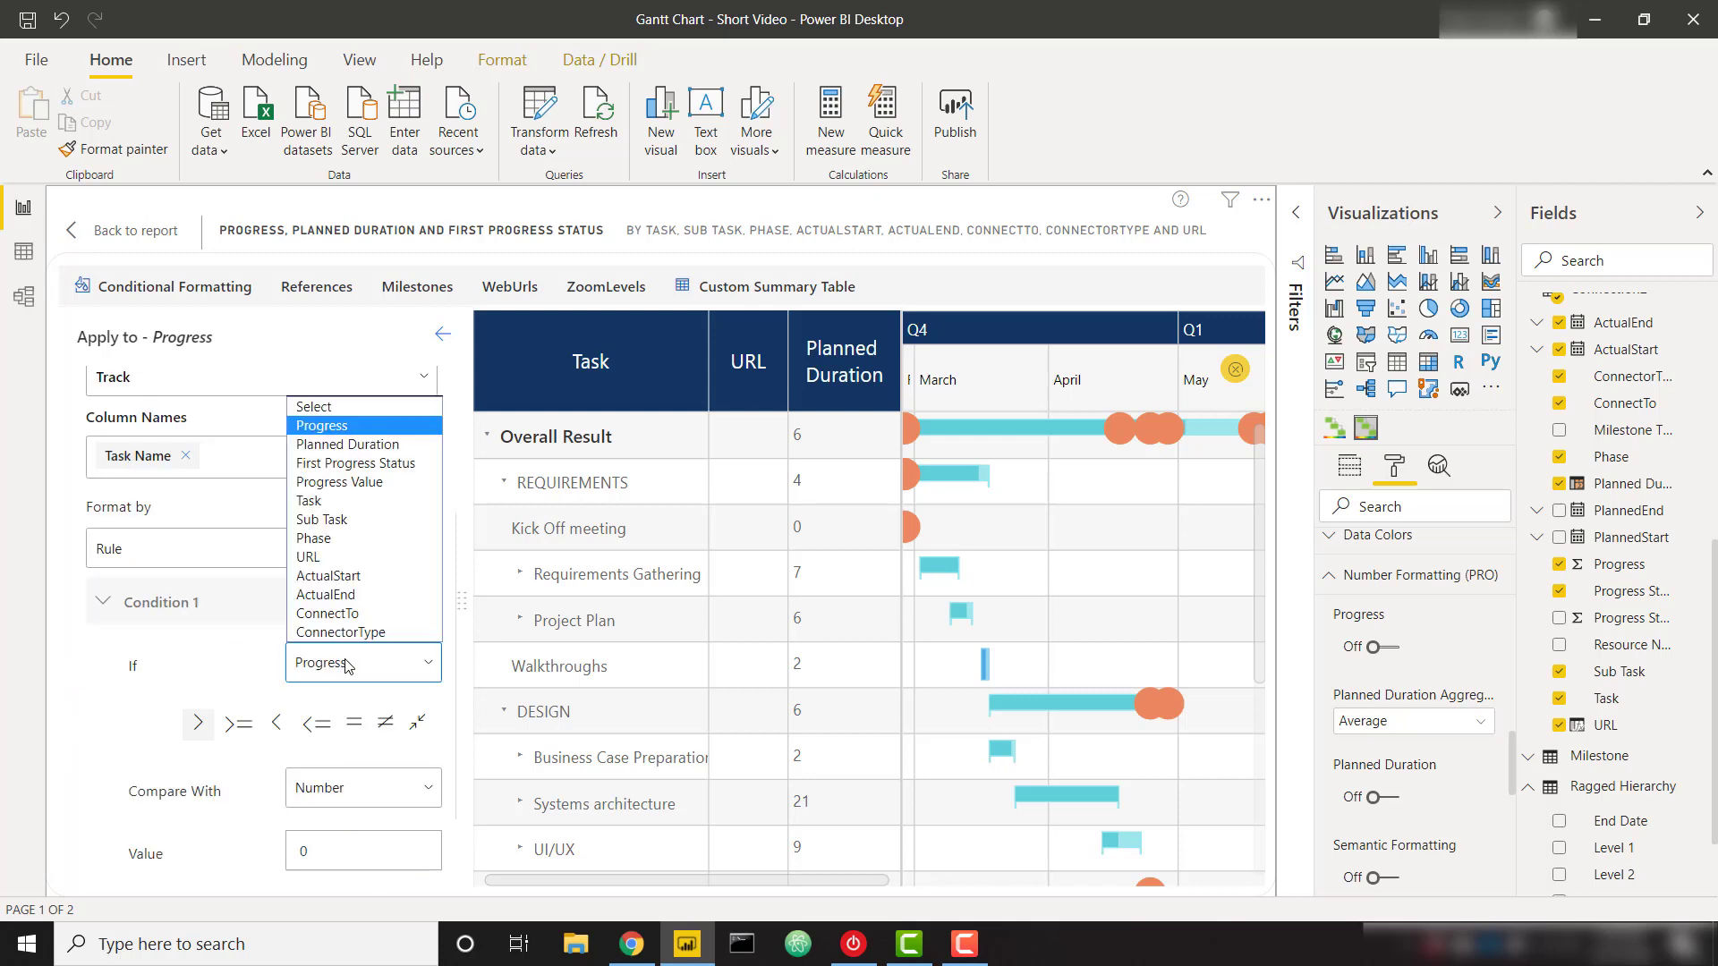
pyautogui.click(366, 447)
pyautogui.click(239, 723)
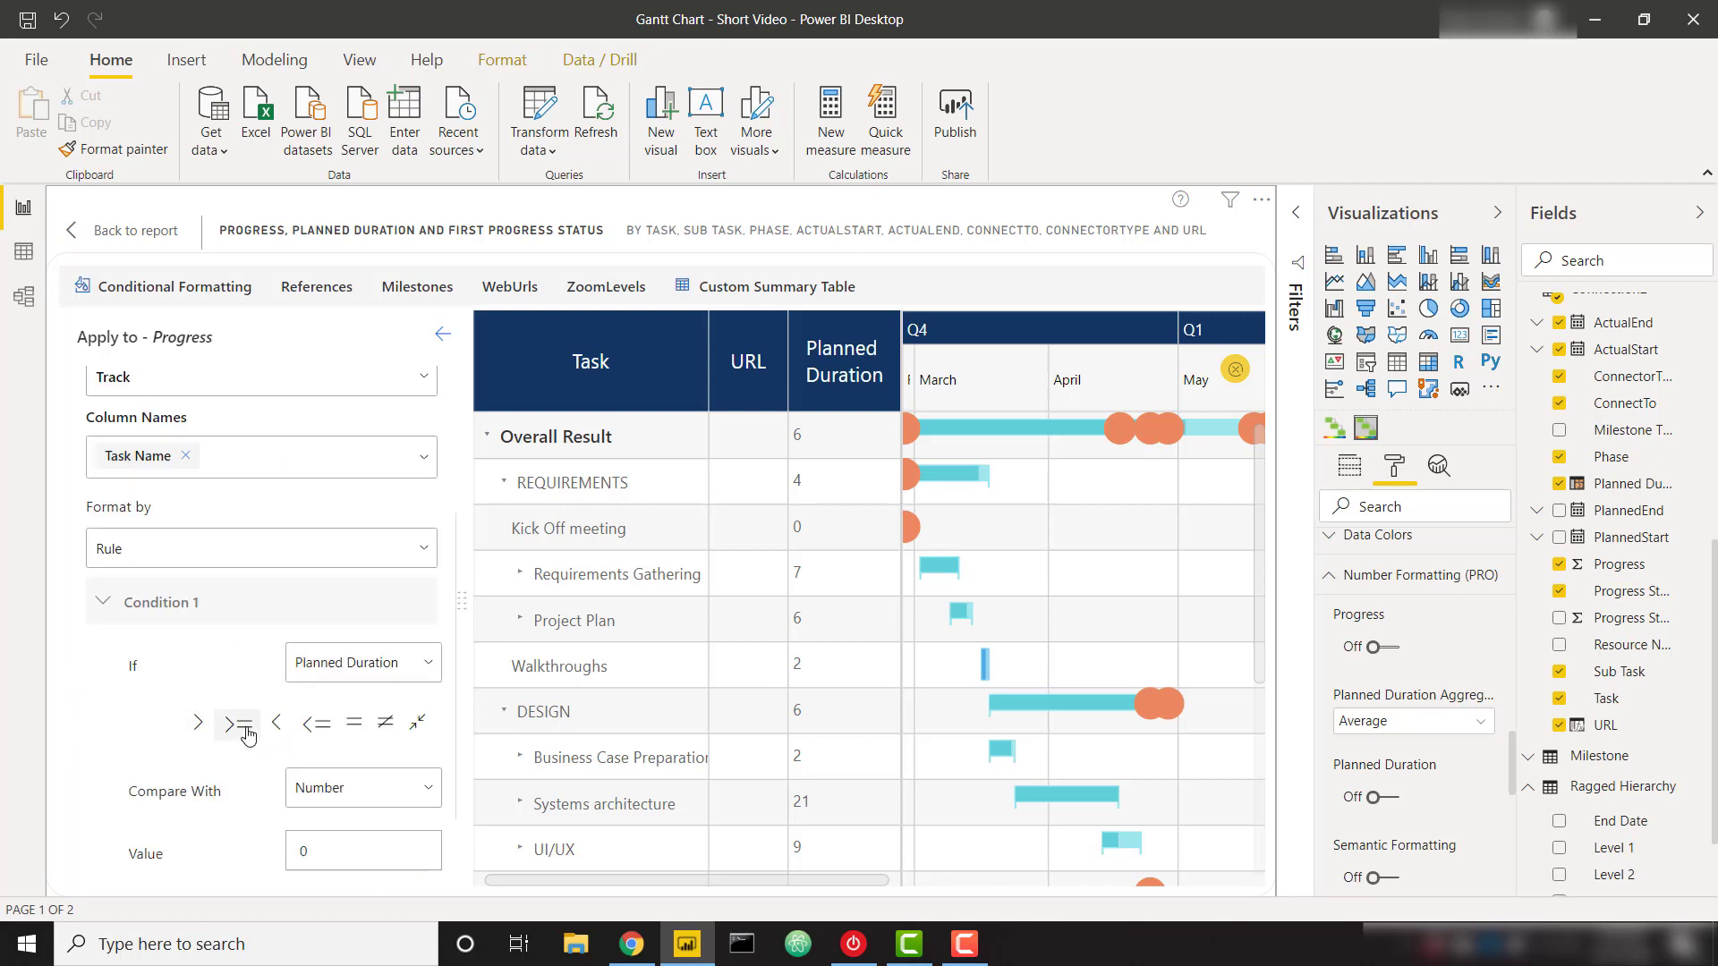
pyautogui.click(337, 850)
pyautogui.press('BackSpace')
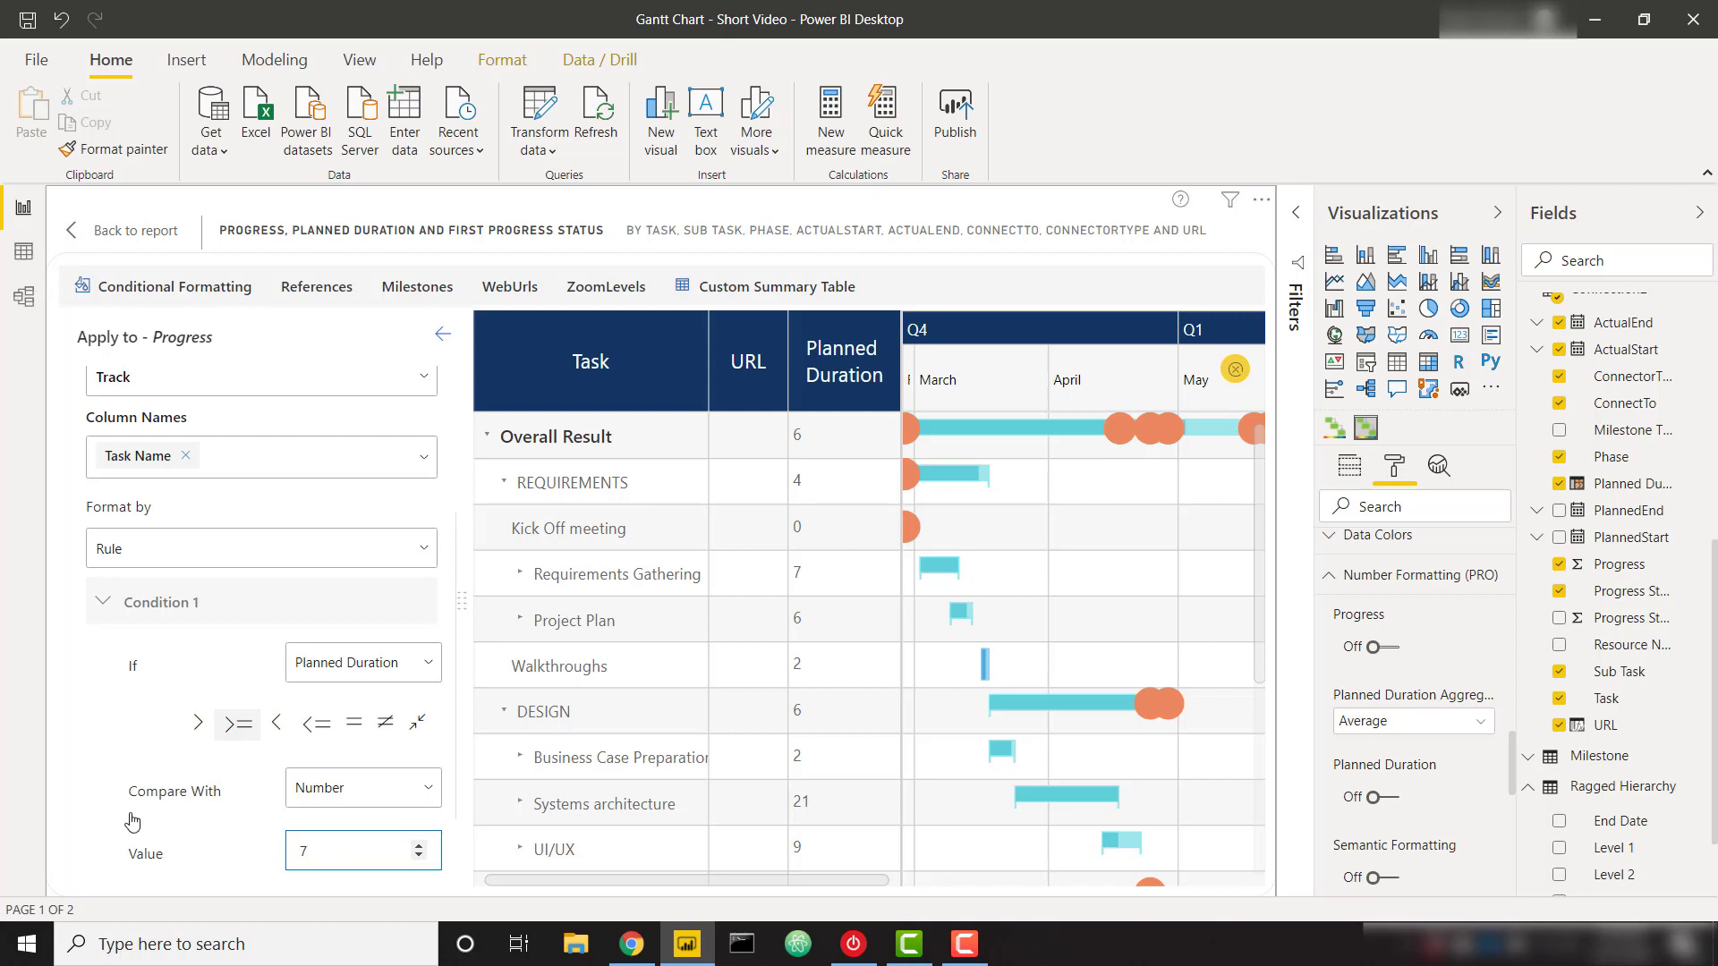
pyautogui.scroll(-2, 107, 822)
# Save the rule and add a new reference line using a Custom Date.
pyautogui.click(407, 860)
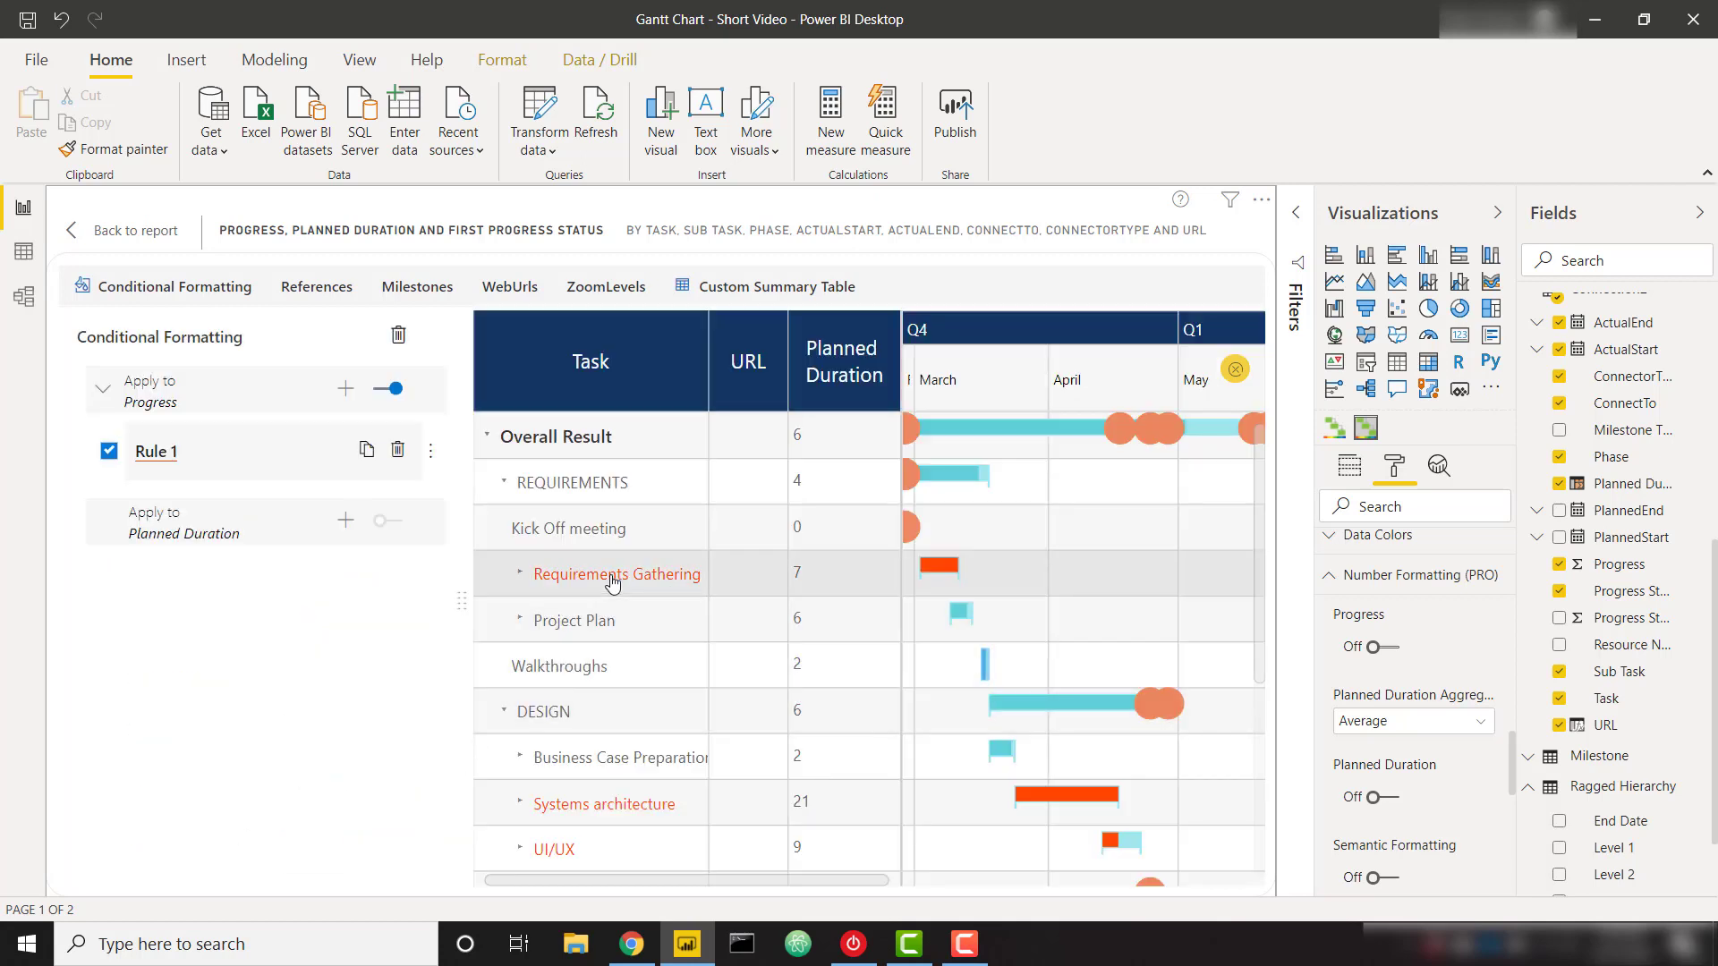
pyautogui.moveTo(939, 573)
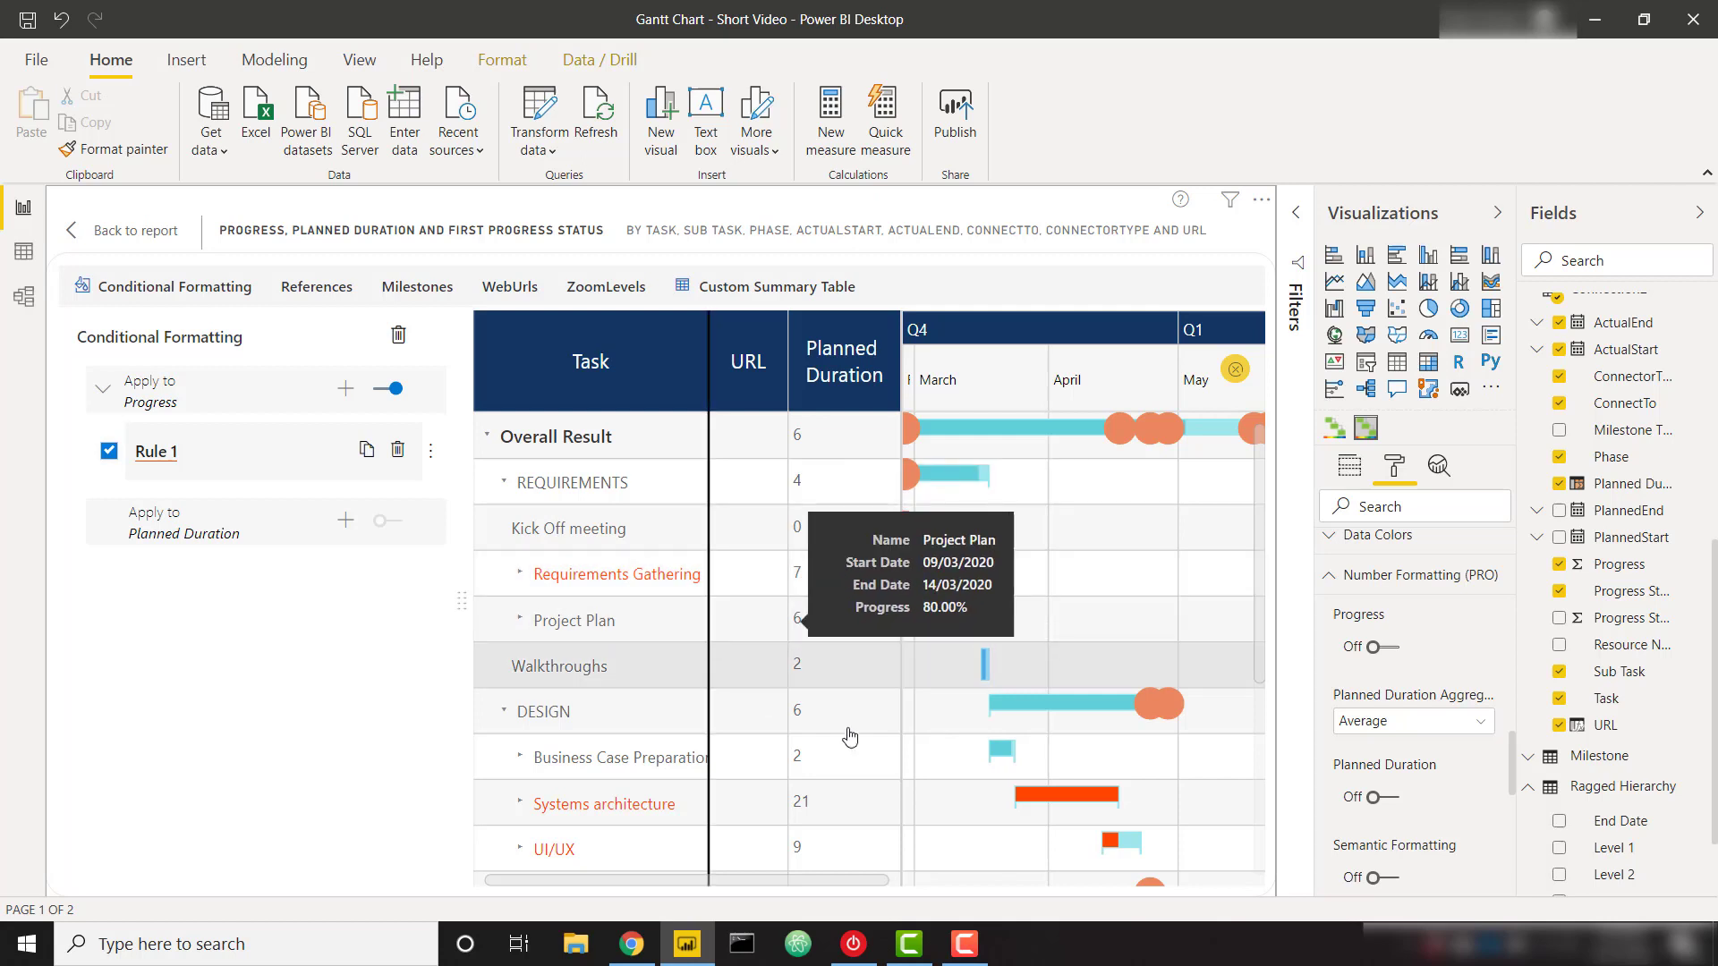
pyautogui.click(331, 295)
pyautogui.click(215, 399)
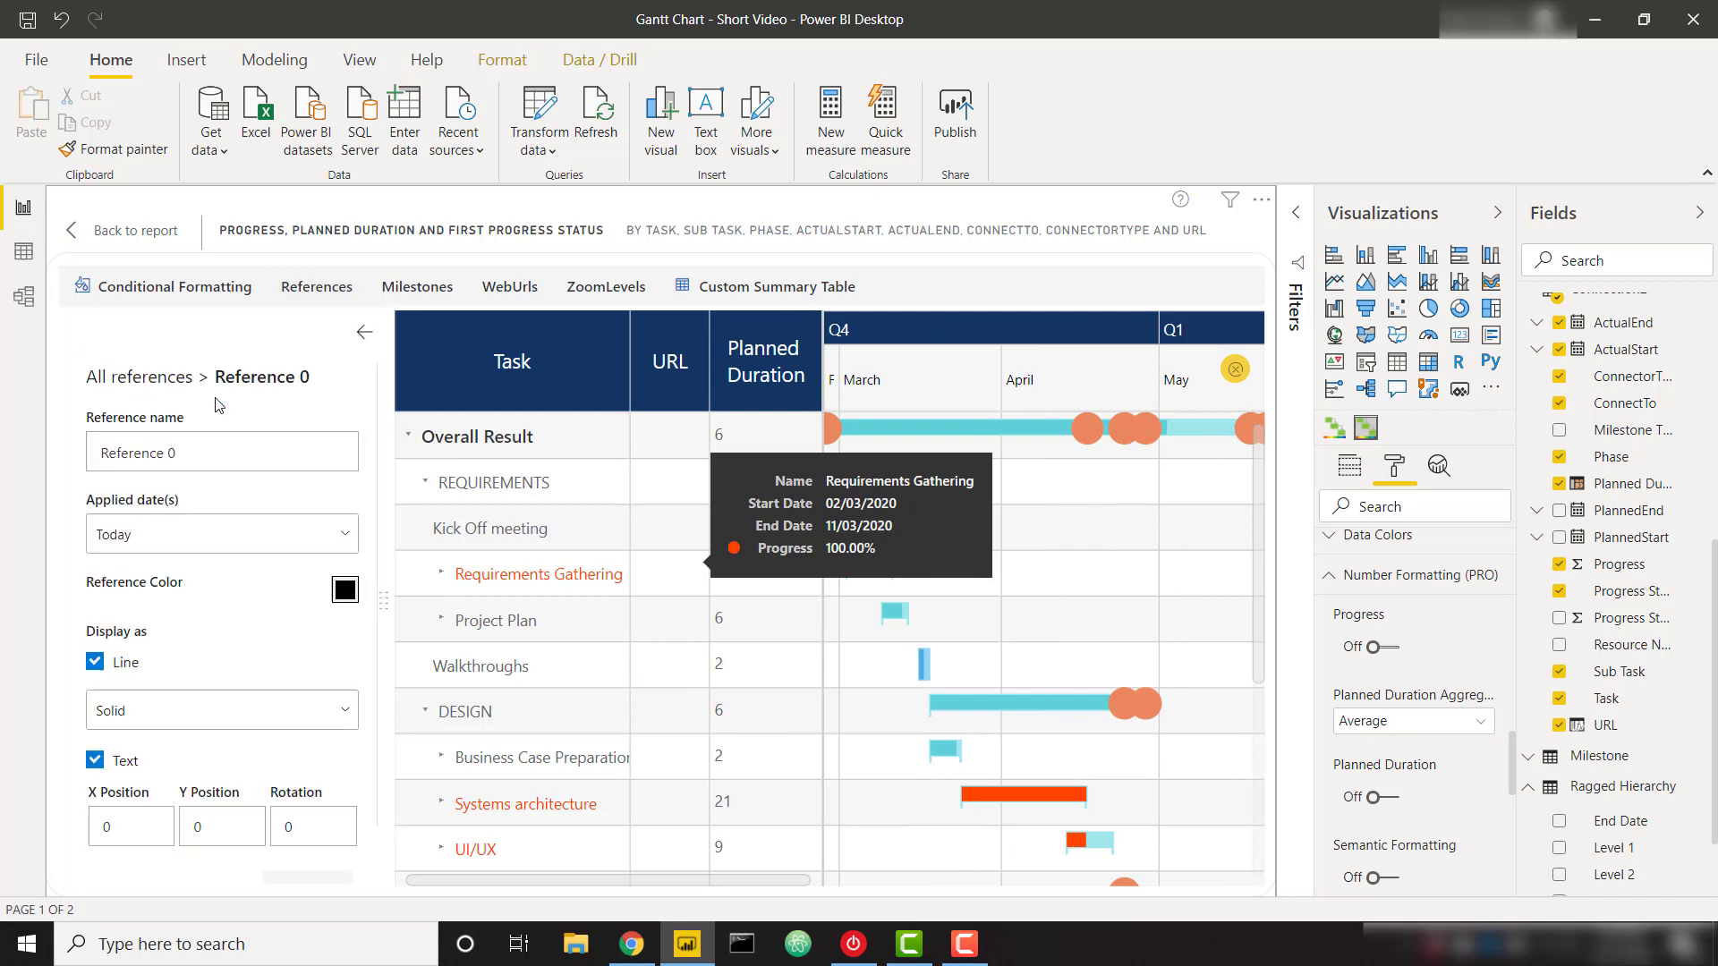
pyautogui.click(156, 546)
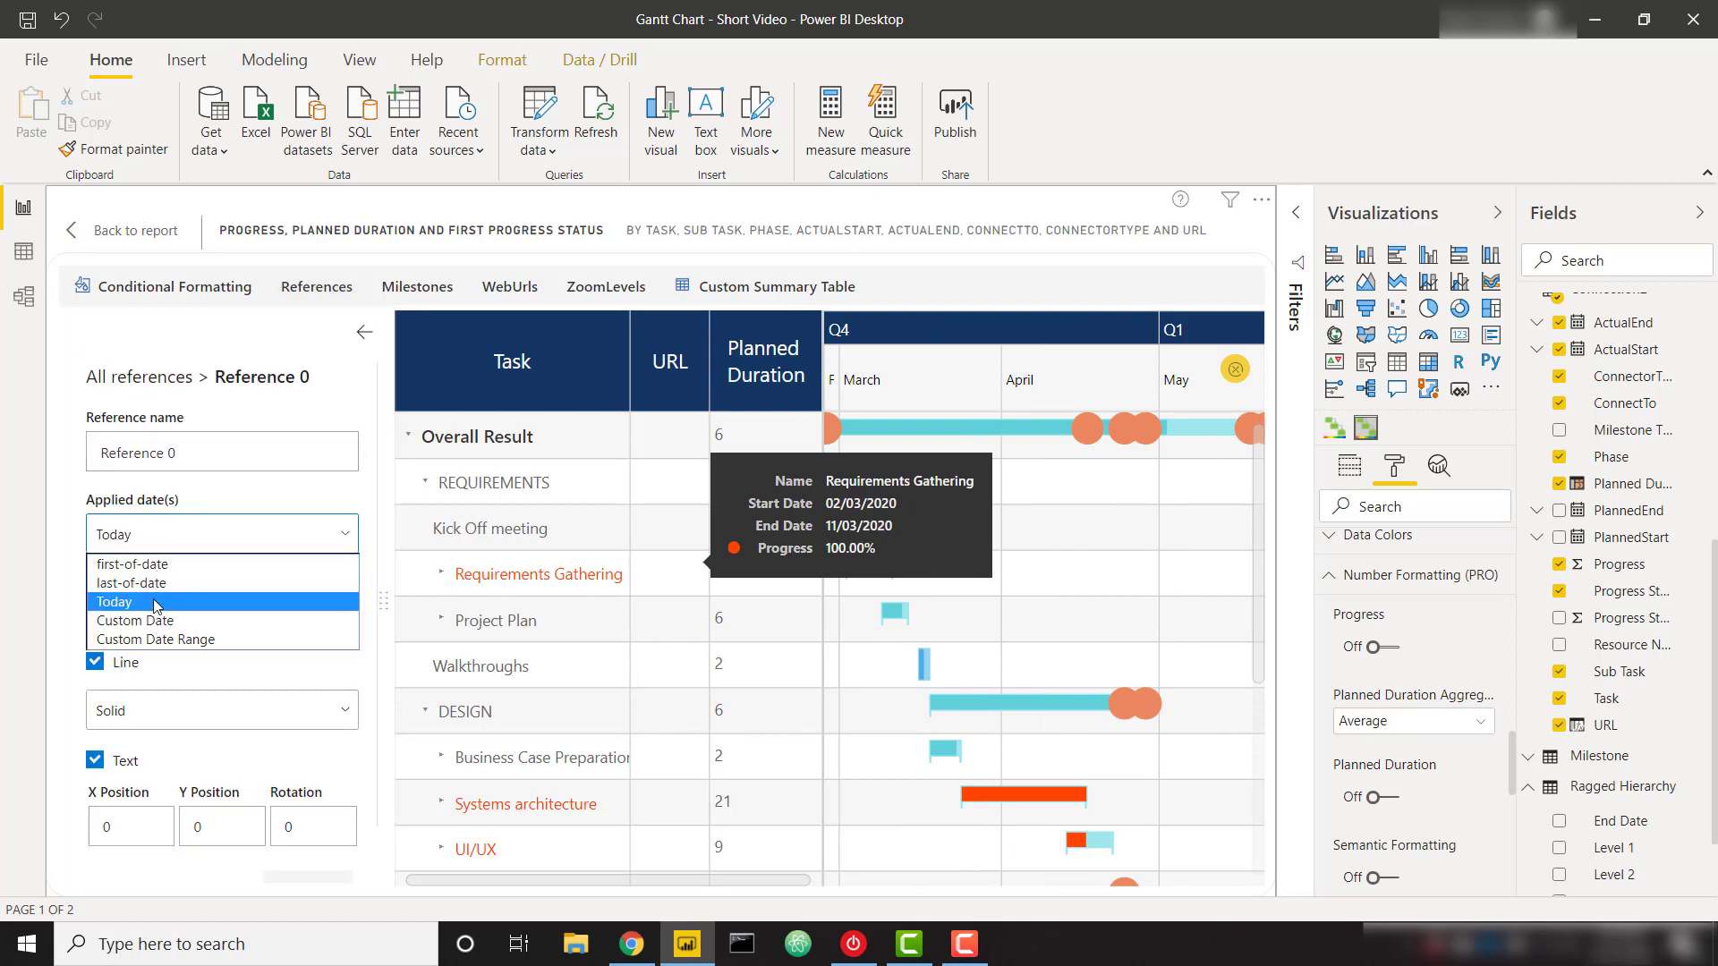
pyautogui.click(135, 621)
# Set the reference date to 31-03-2020, name it Progress Check, and apply.
pyautogui.click(208, 591)
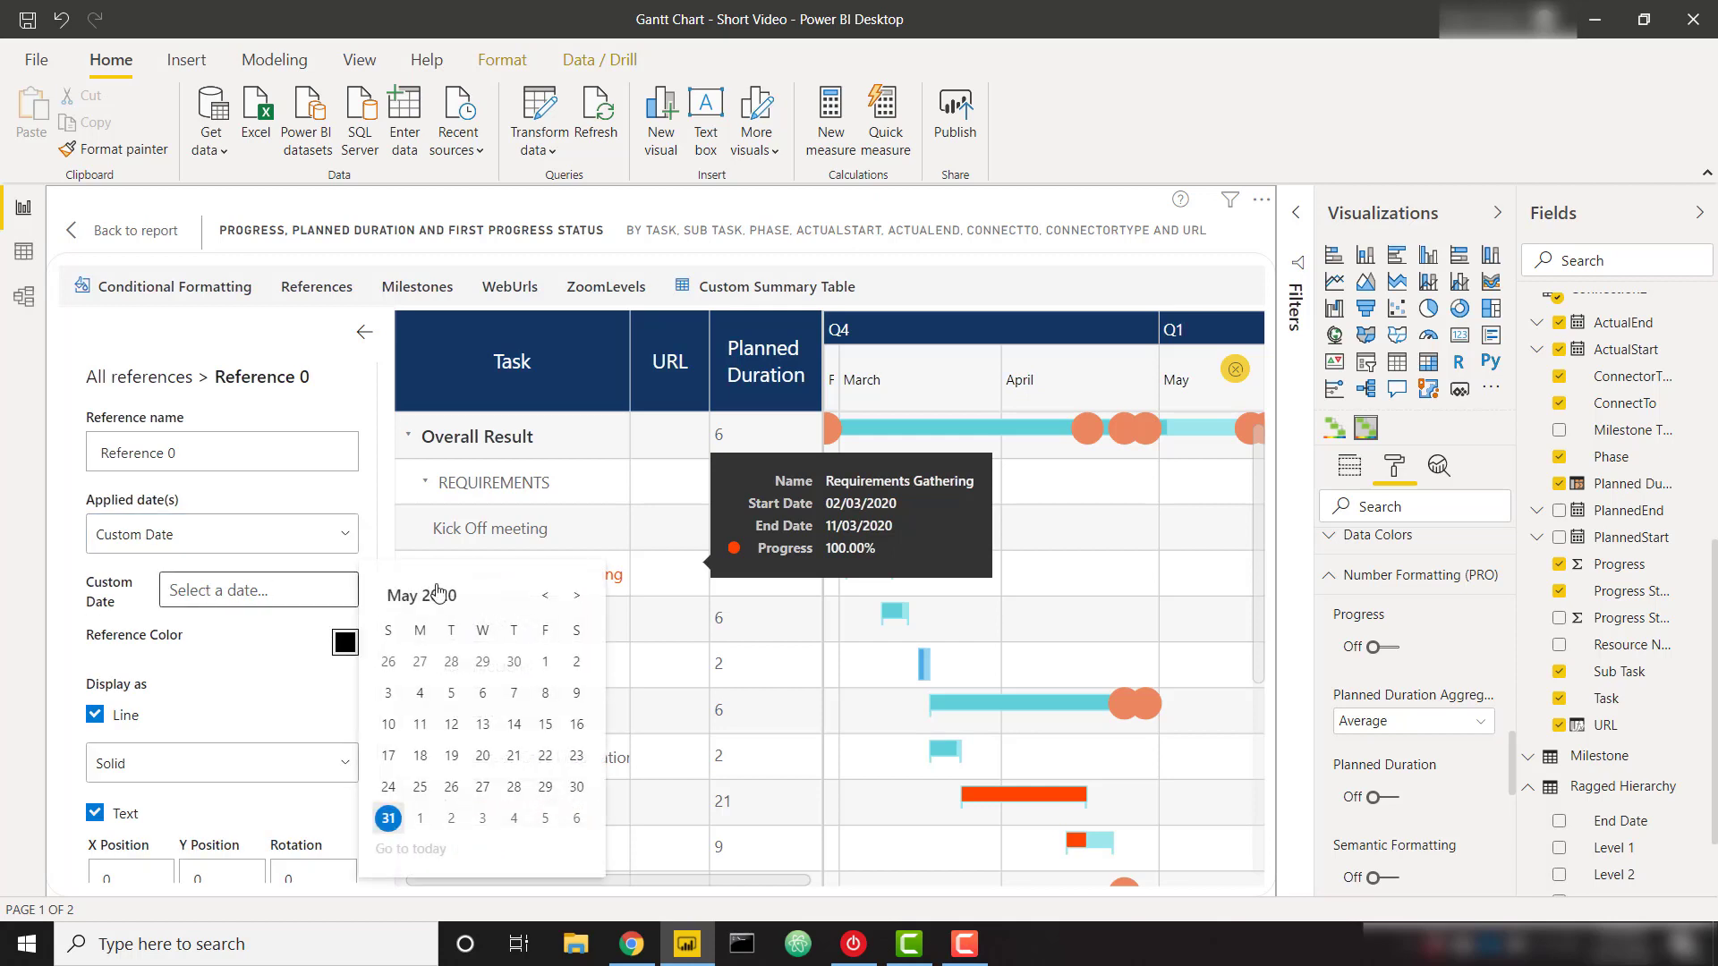
pyautogui.click(544, 596)
pyautogui.click(544, 599)
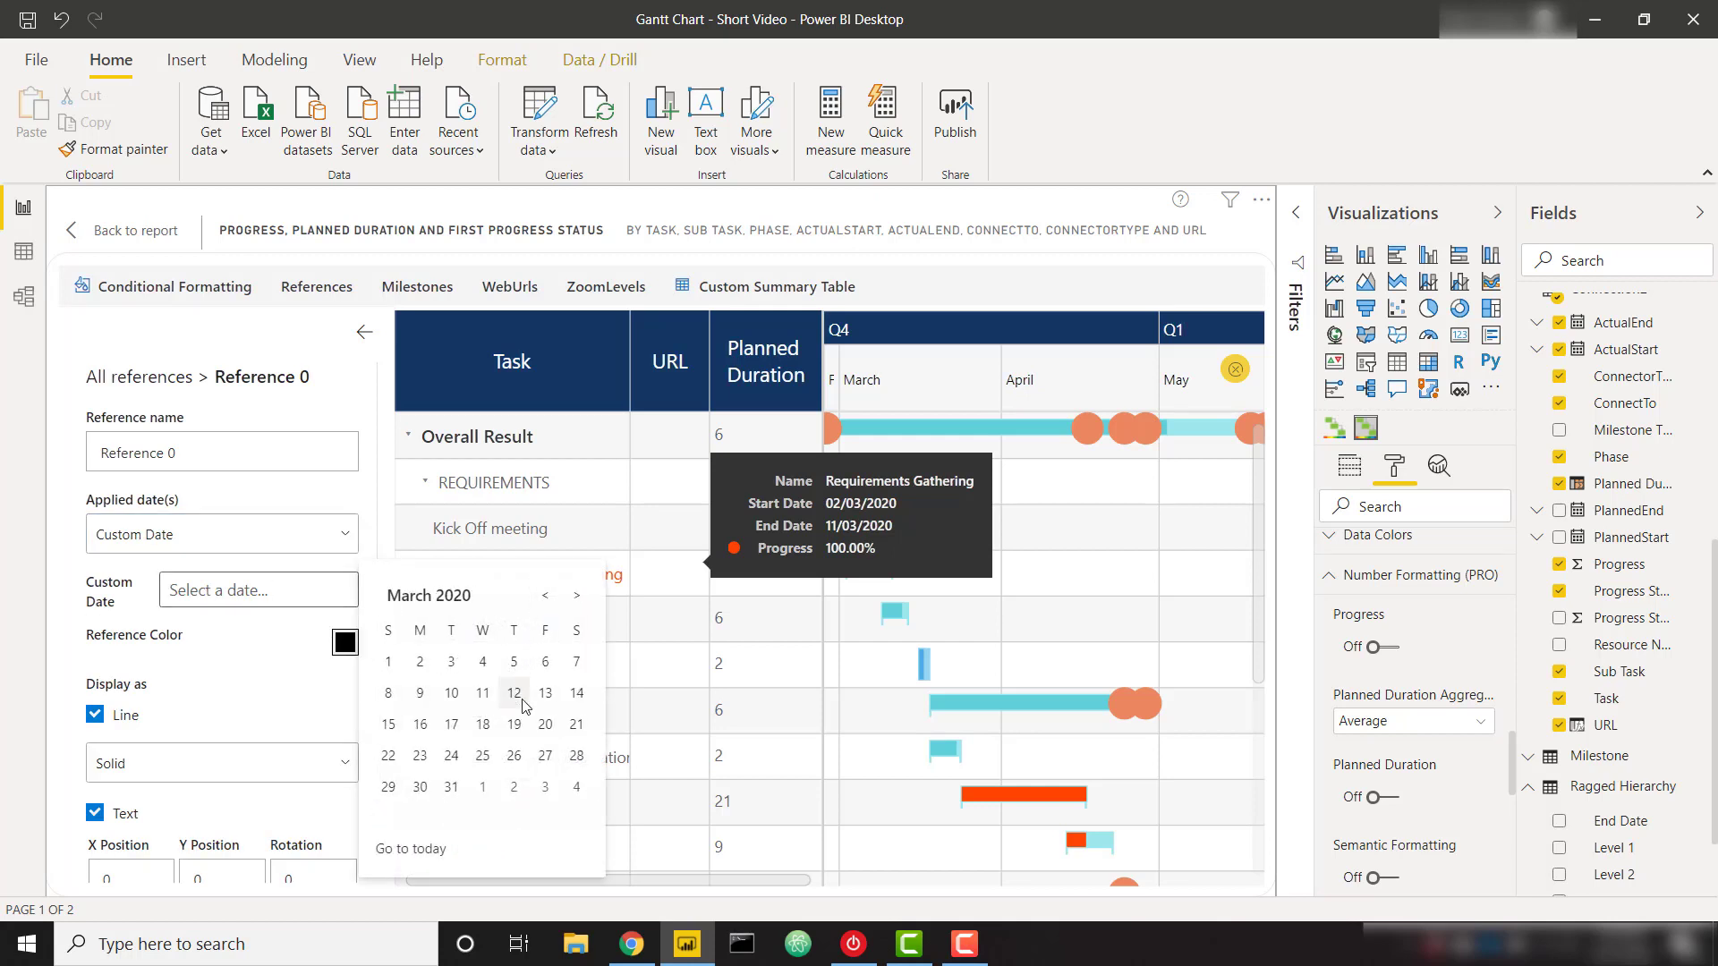
pyautogui.click(450, 790)
pyautogui.moveTo(181, 453); pyautogui.dragTo(12, 451)
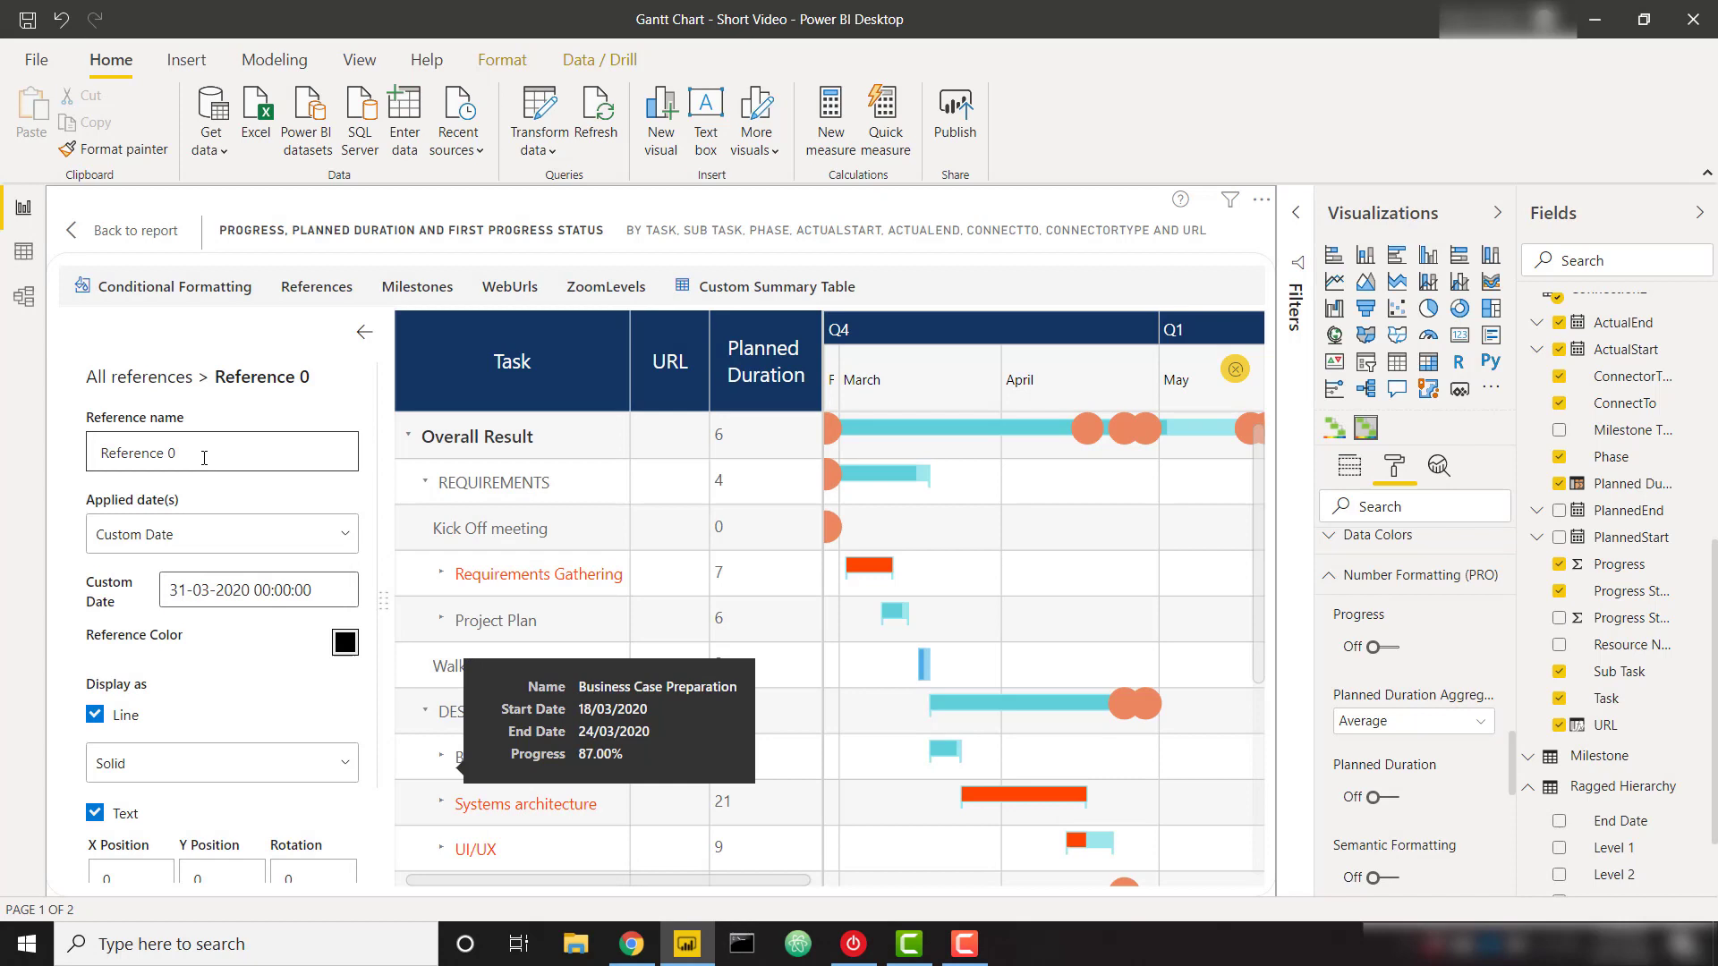
pyautogui.write('Pro')
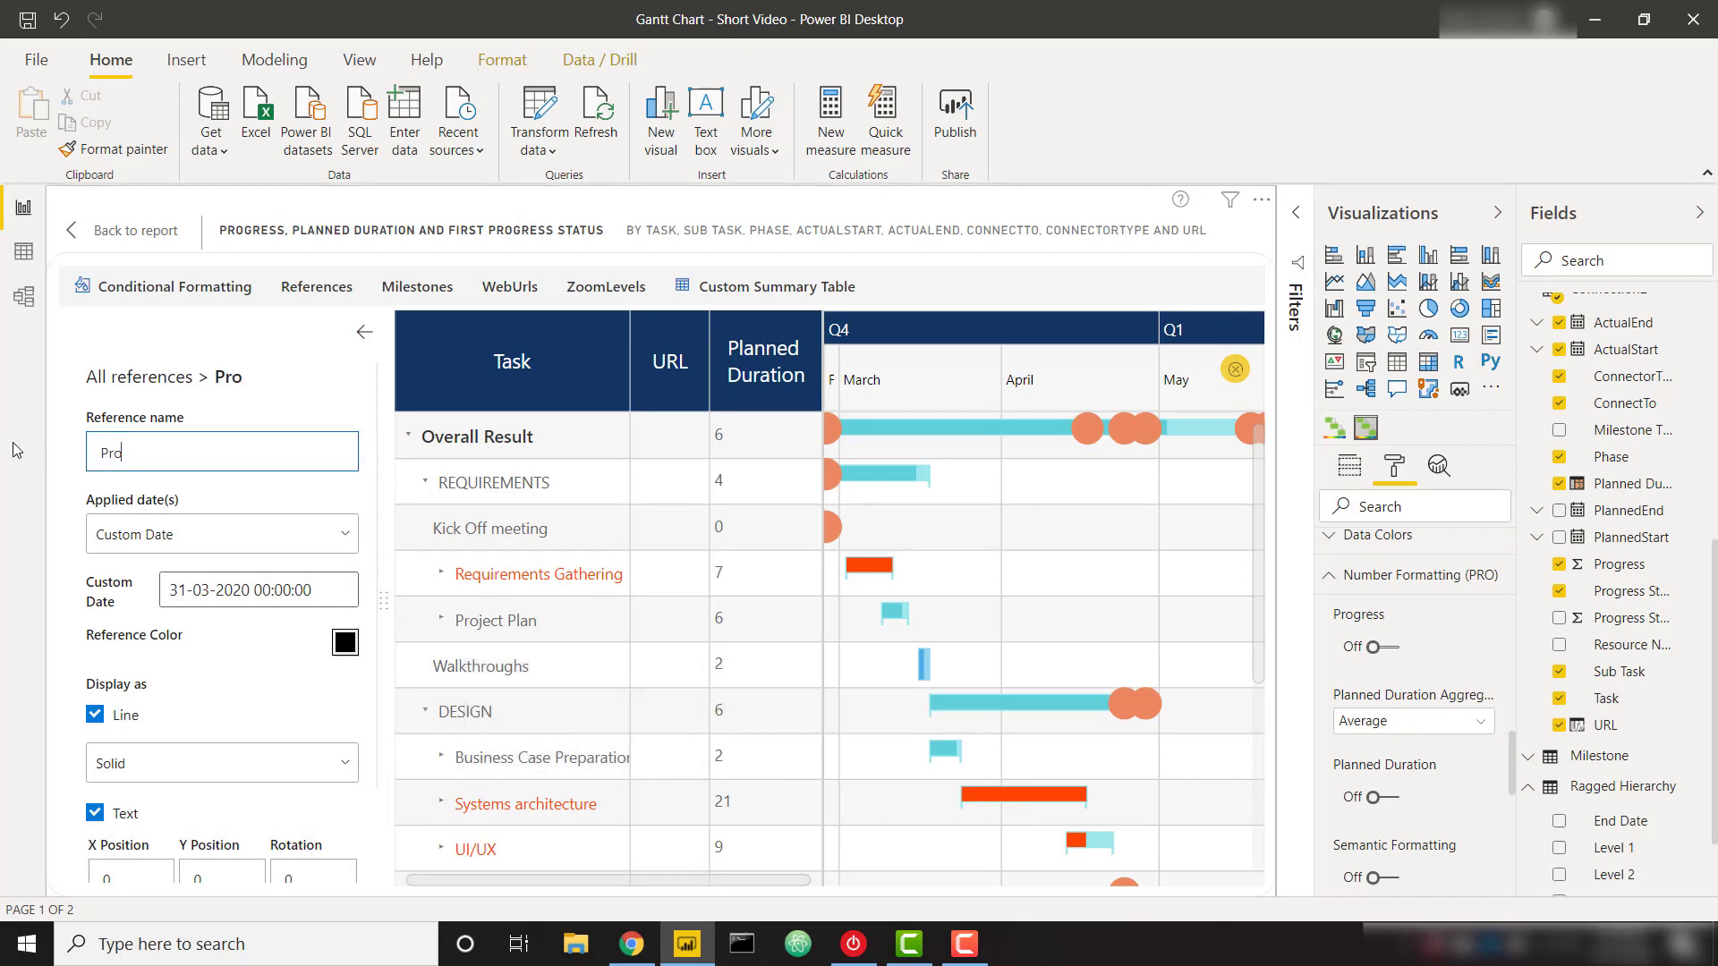
pyautogui.write('gress Check')
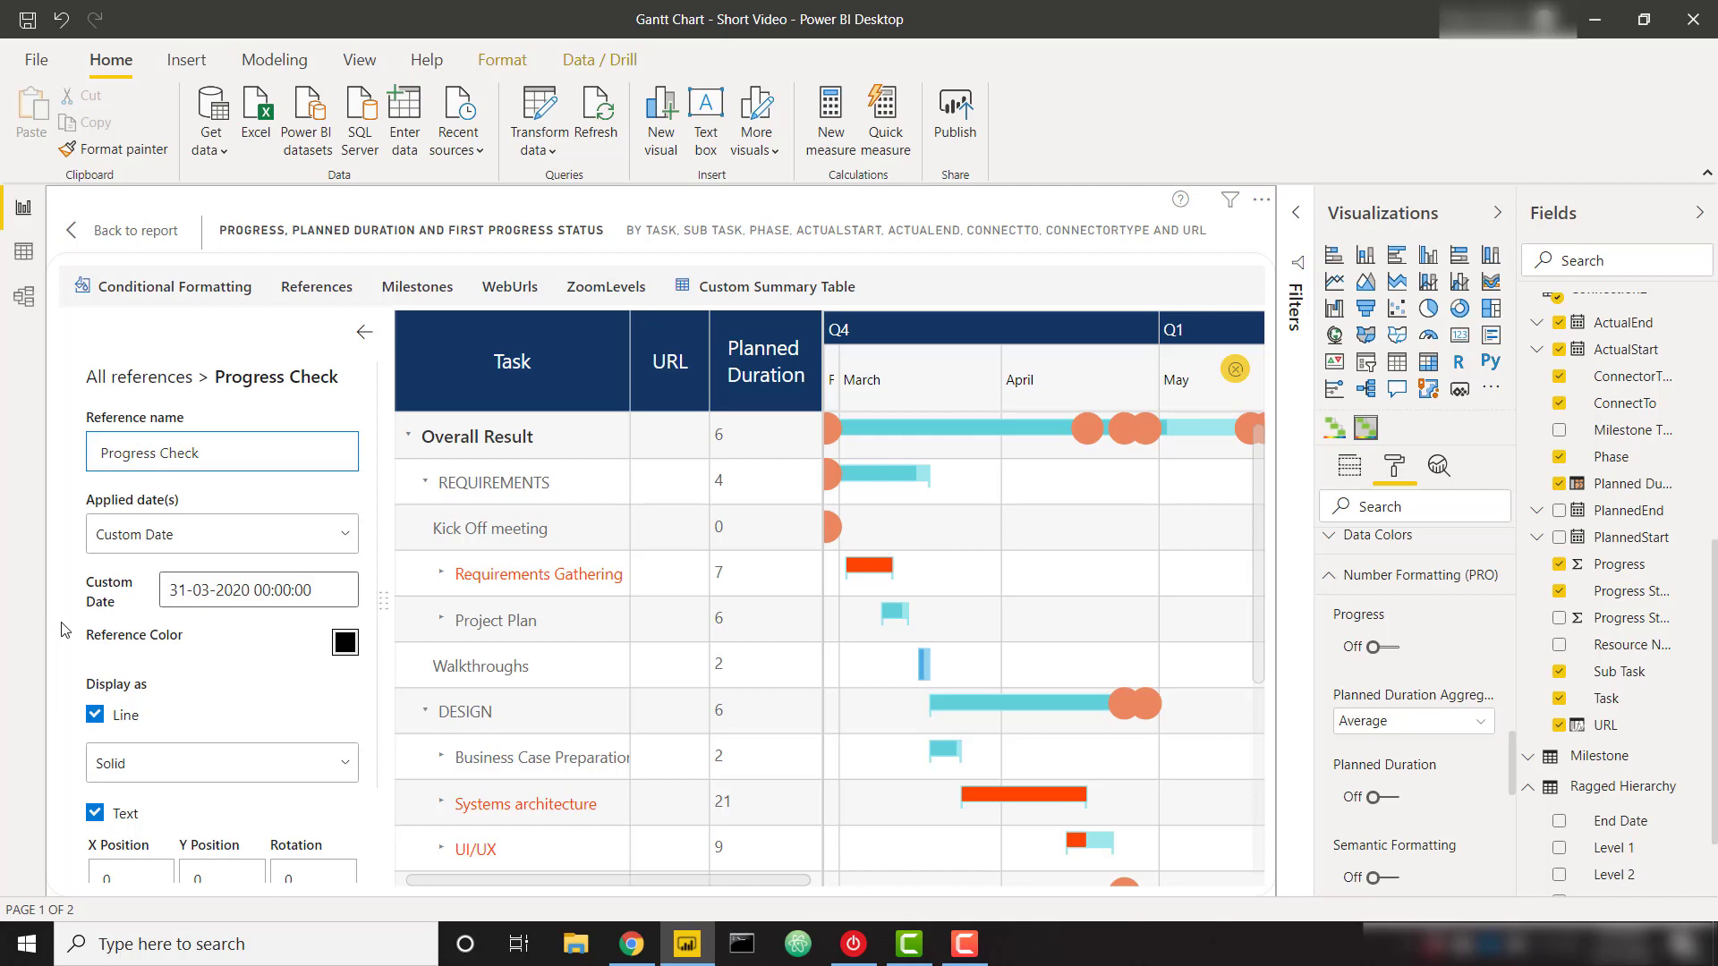
pyautogui.scroll(-1, 231, 690)
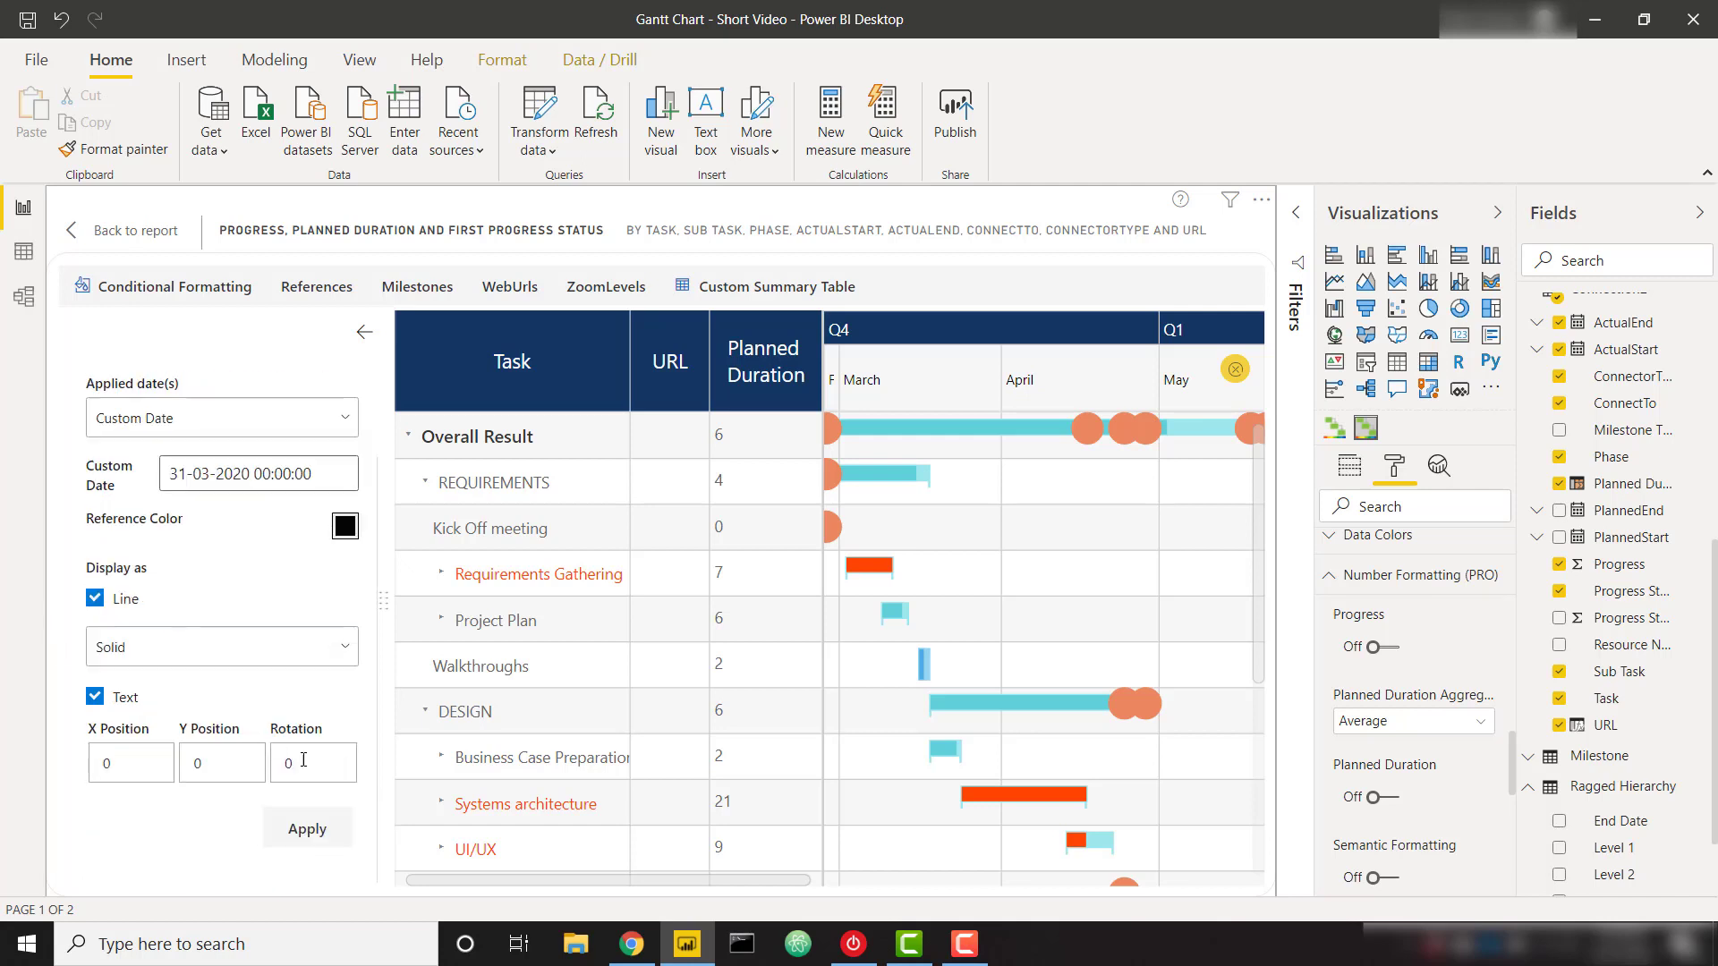
pyautogui.click(329, 828)
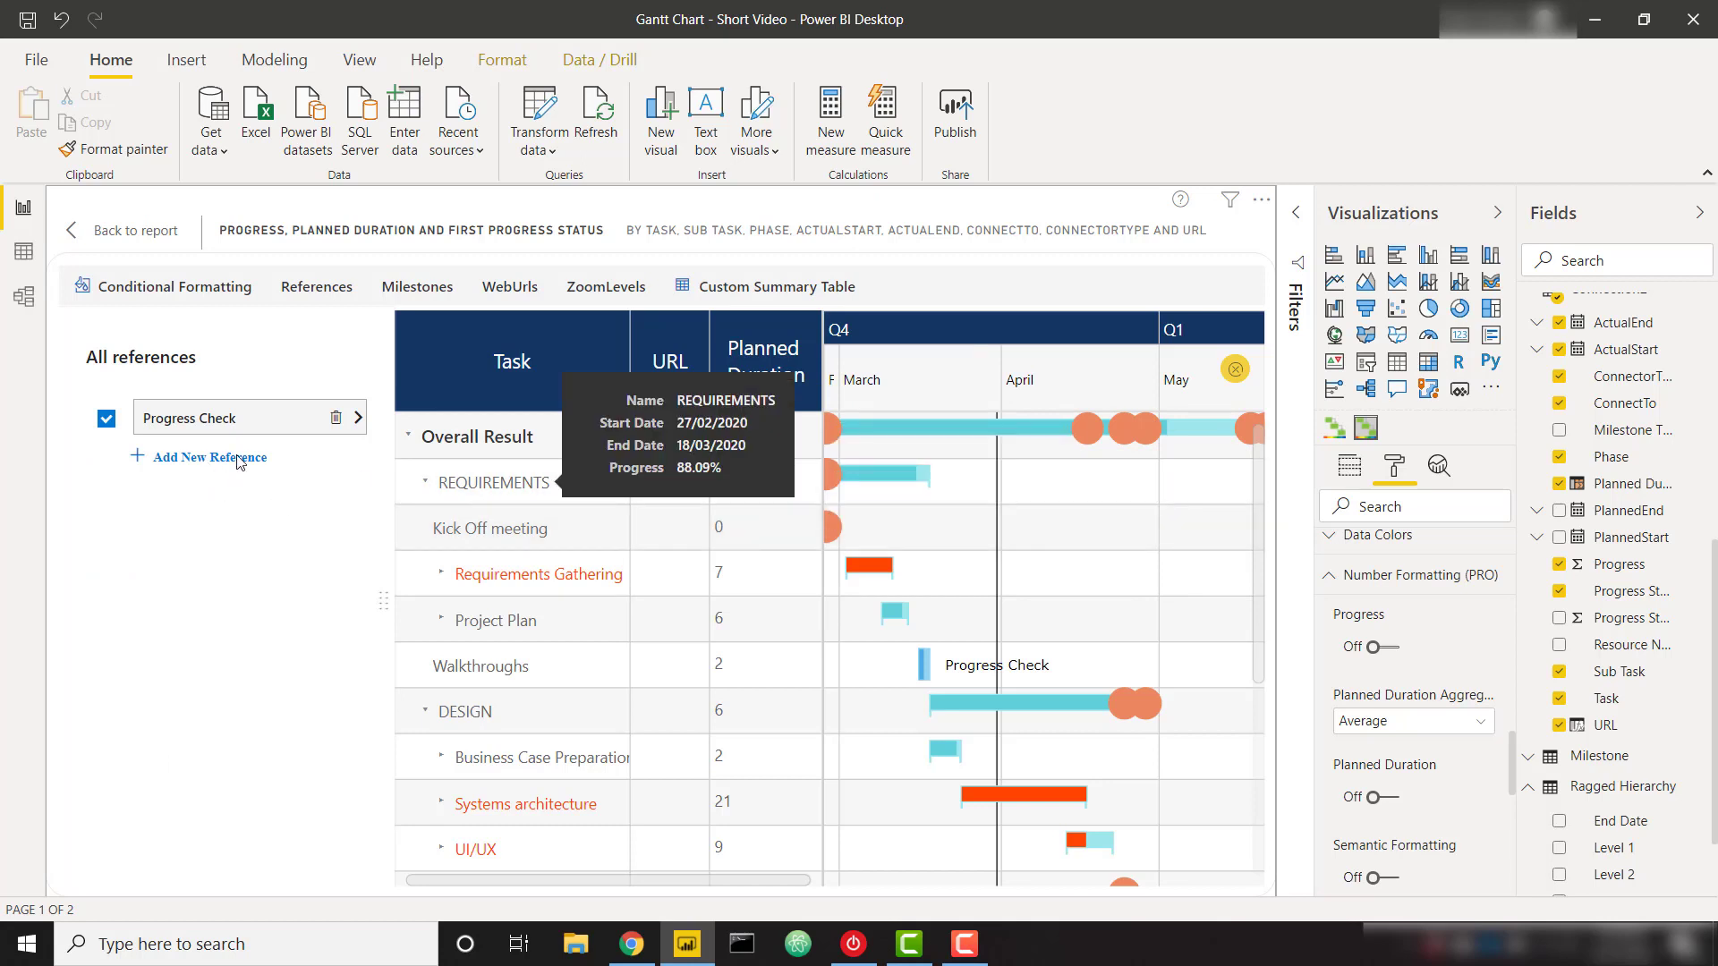
# Add a URL column displayed as icons, then expand Requirements Gathering into Phase I and II.
pyautogui.click(512, 293)
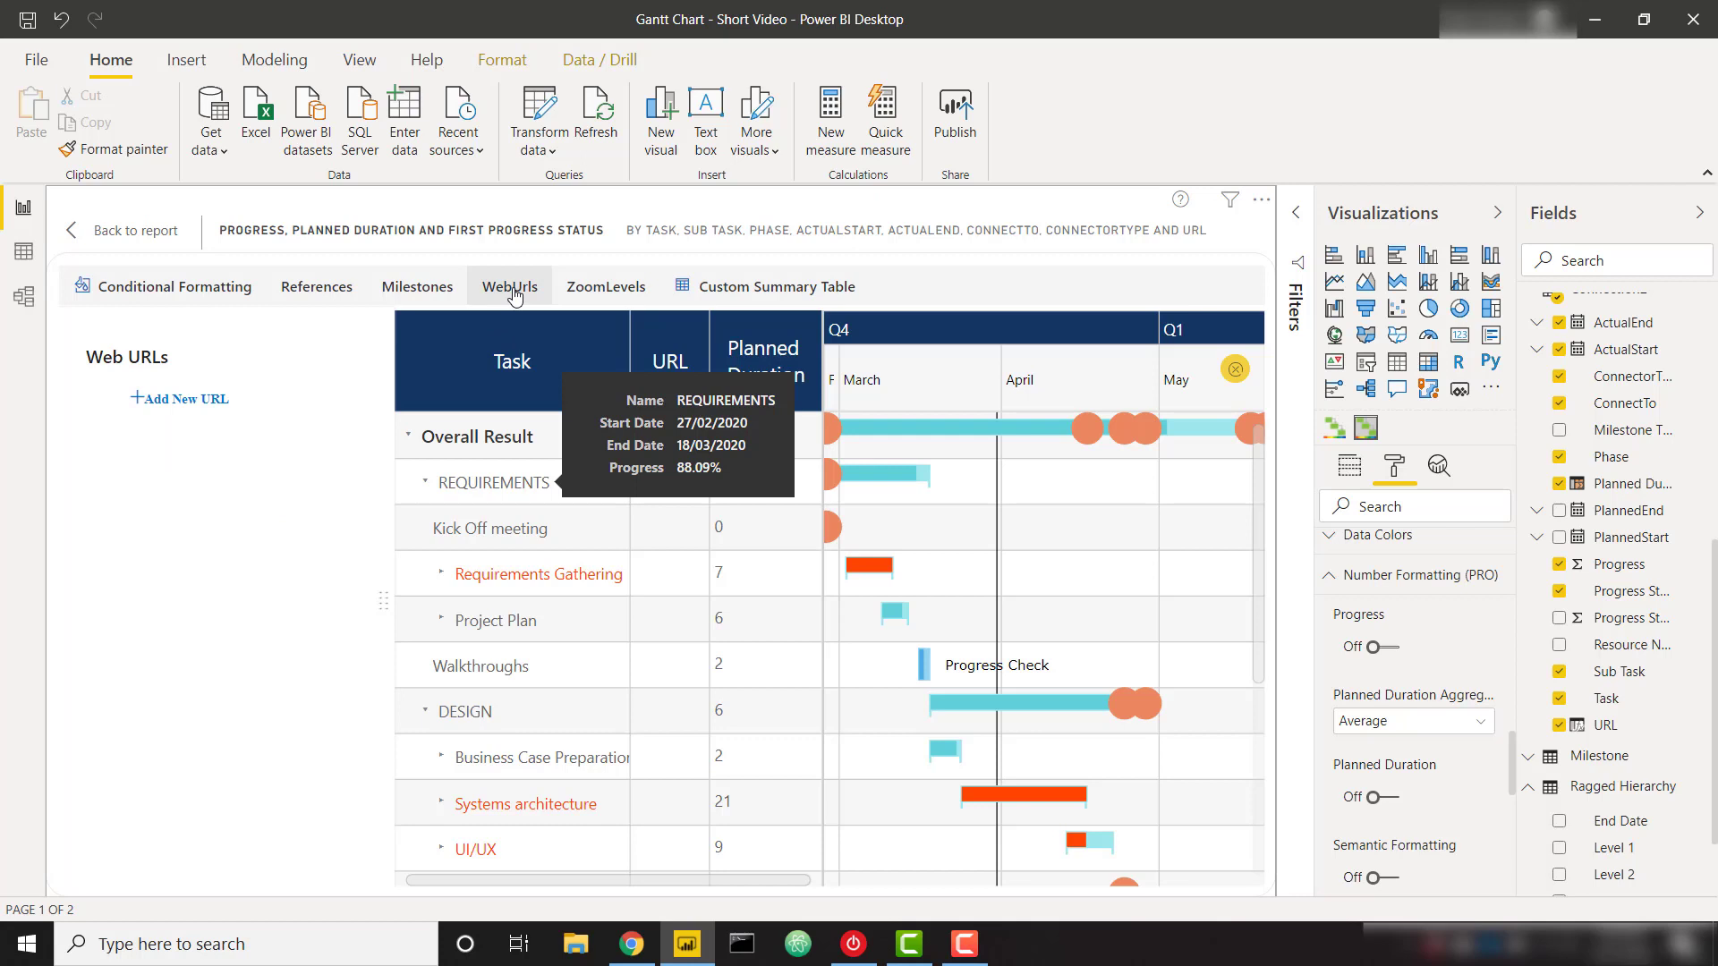
pyautogui.click(192, 398)
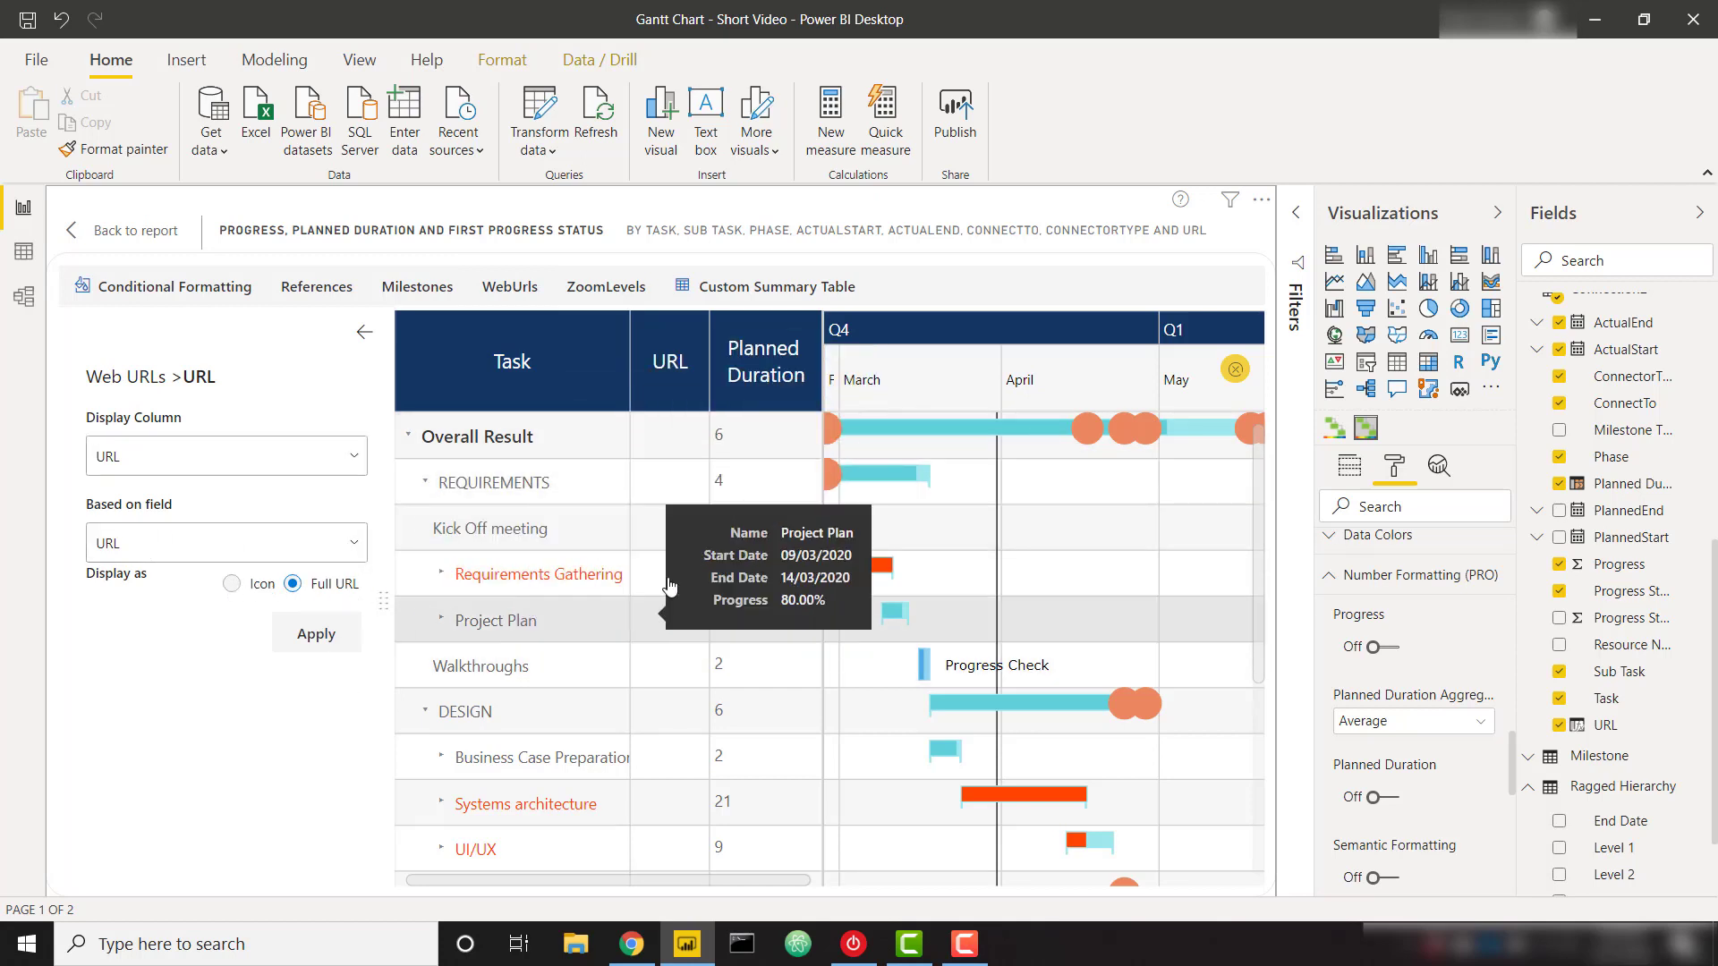
pyautogui.click(231, 585)
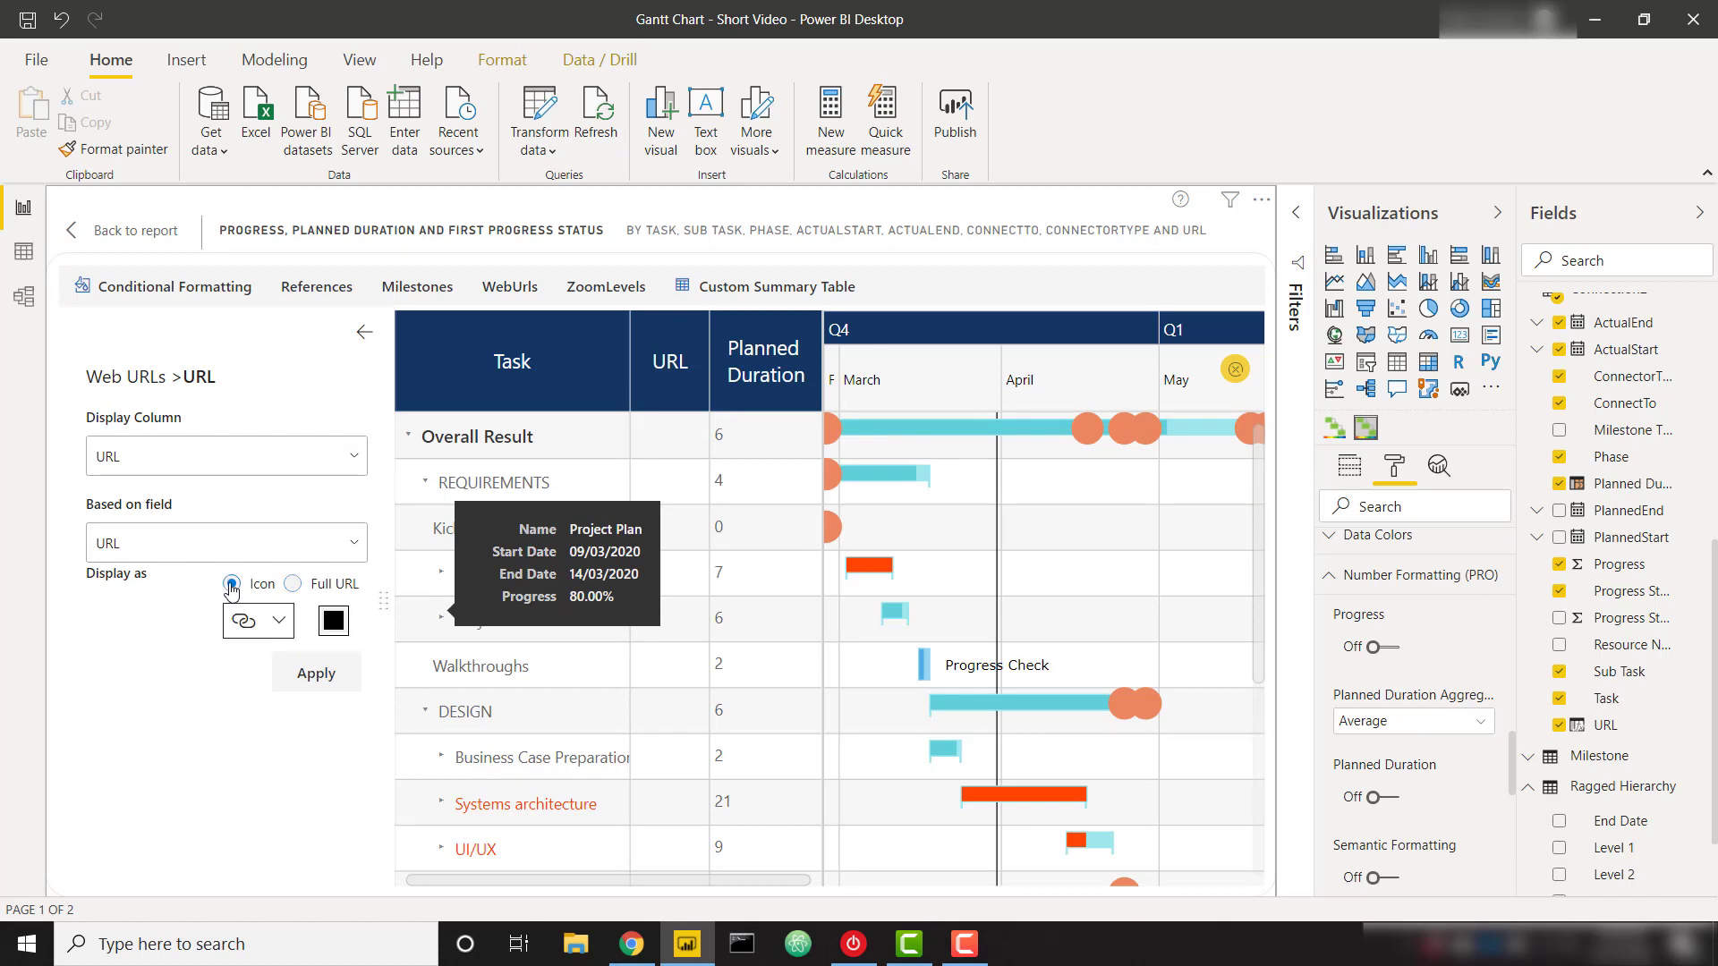
pyautogui.click(318, 673)
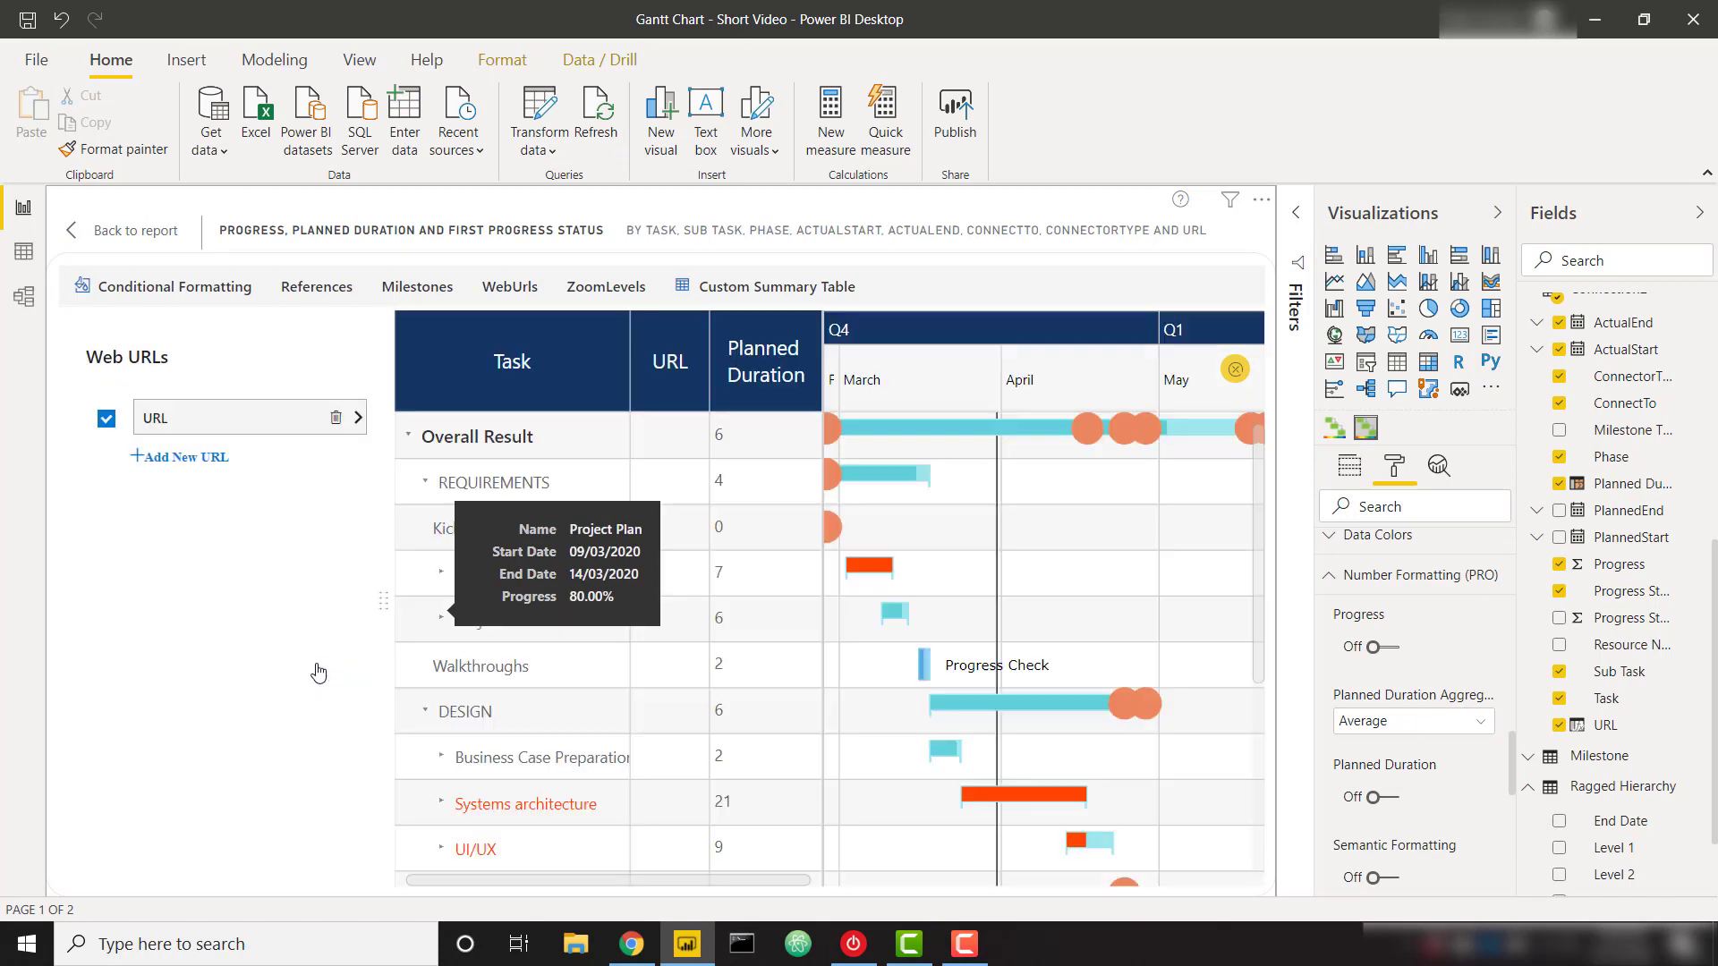
pyautogui.click(442, 574)
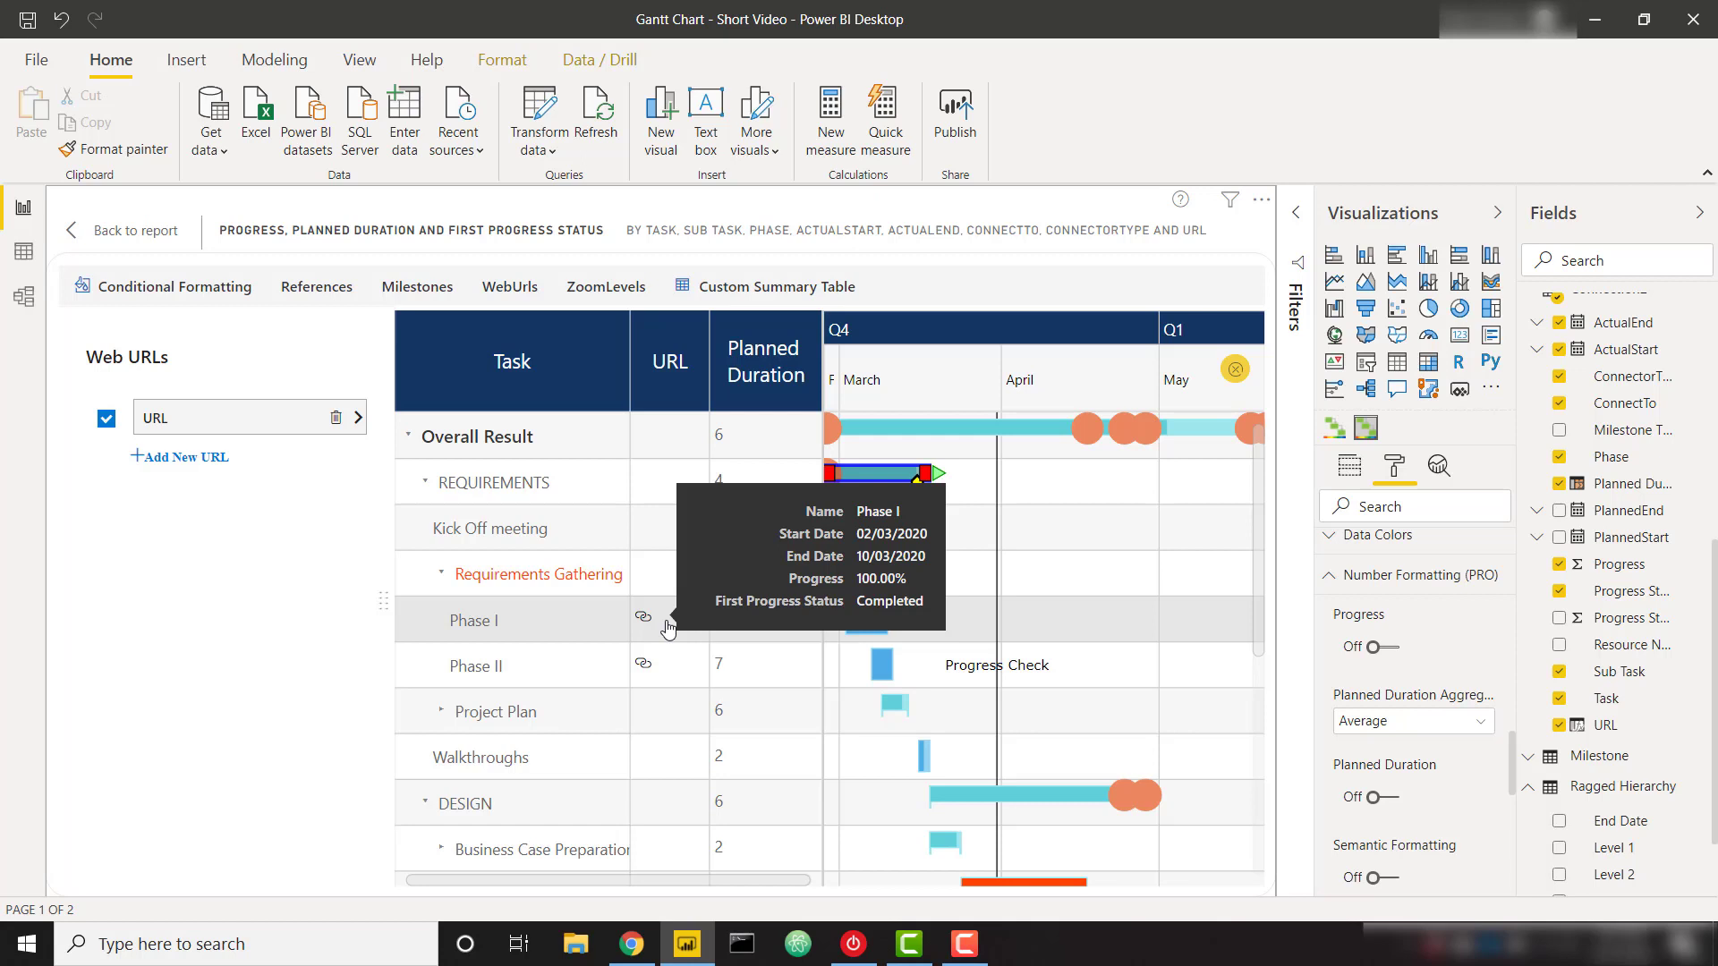
# Enable custom zoom levels with a 7-day Day interval and save.
pyautogui.click(607, 287)
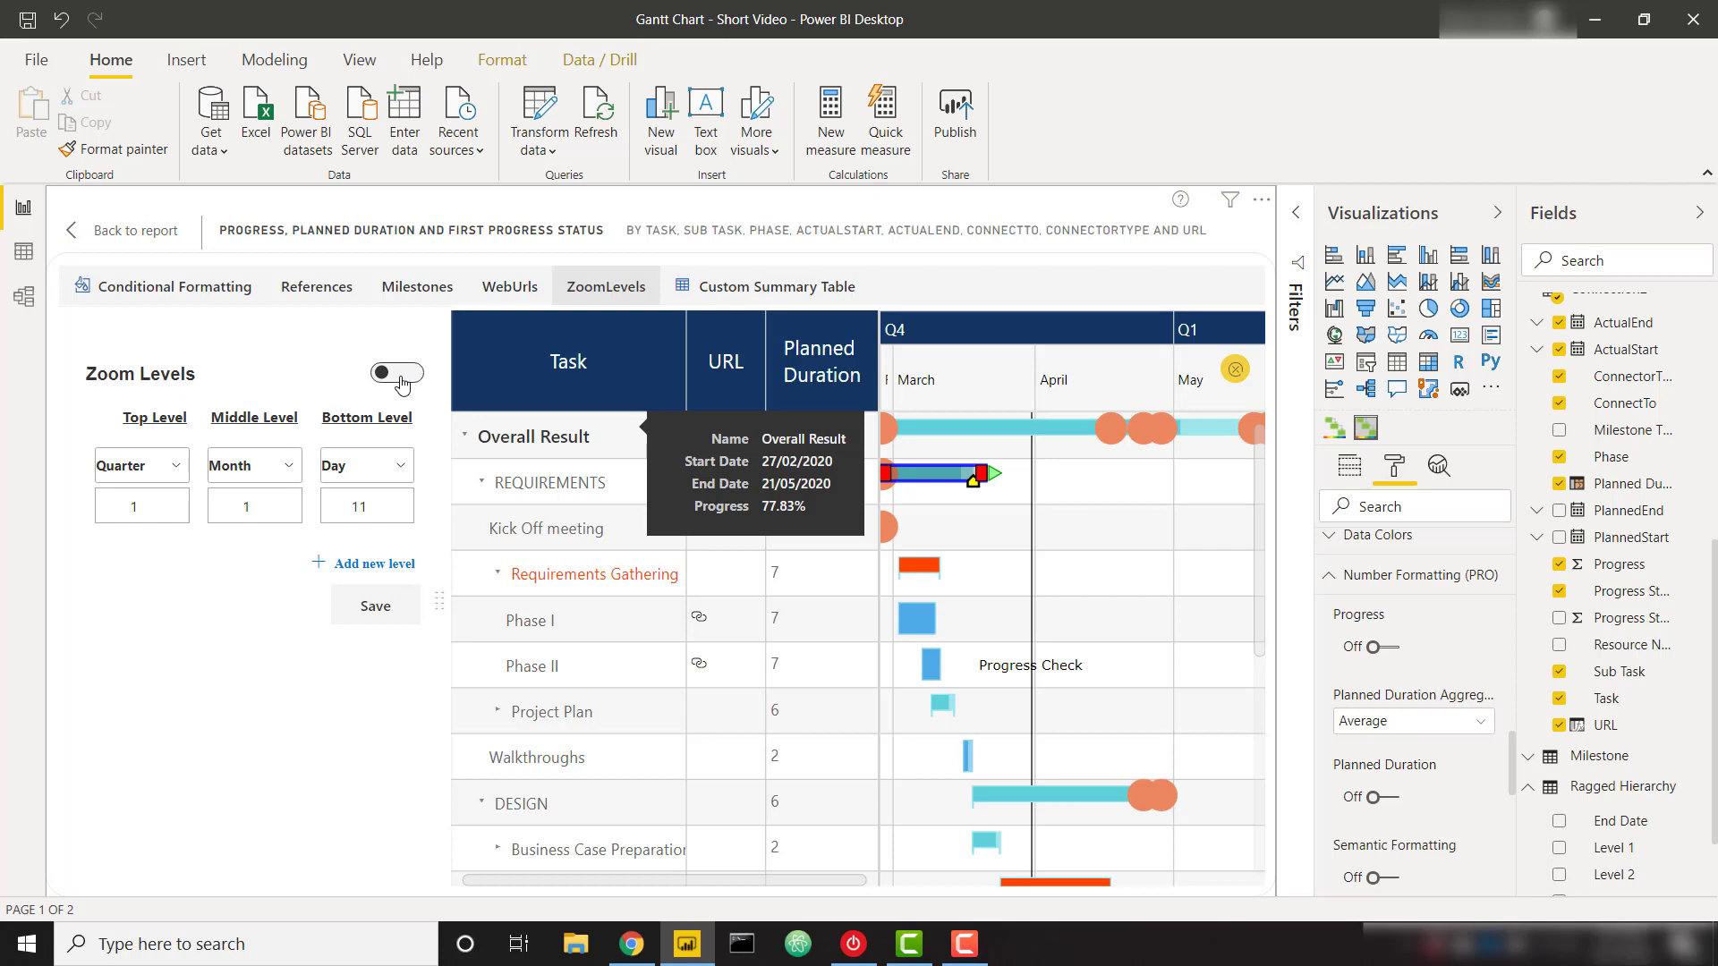
pyautogui.click(401, 375)
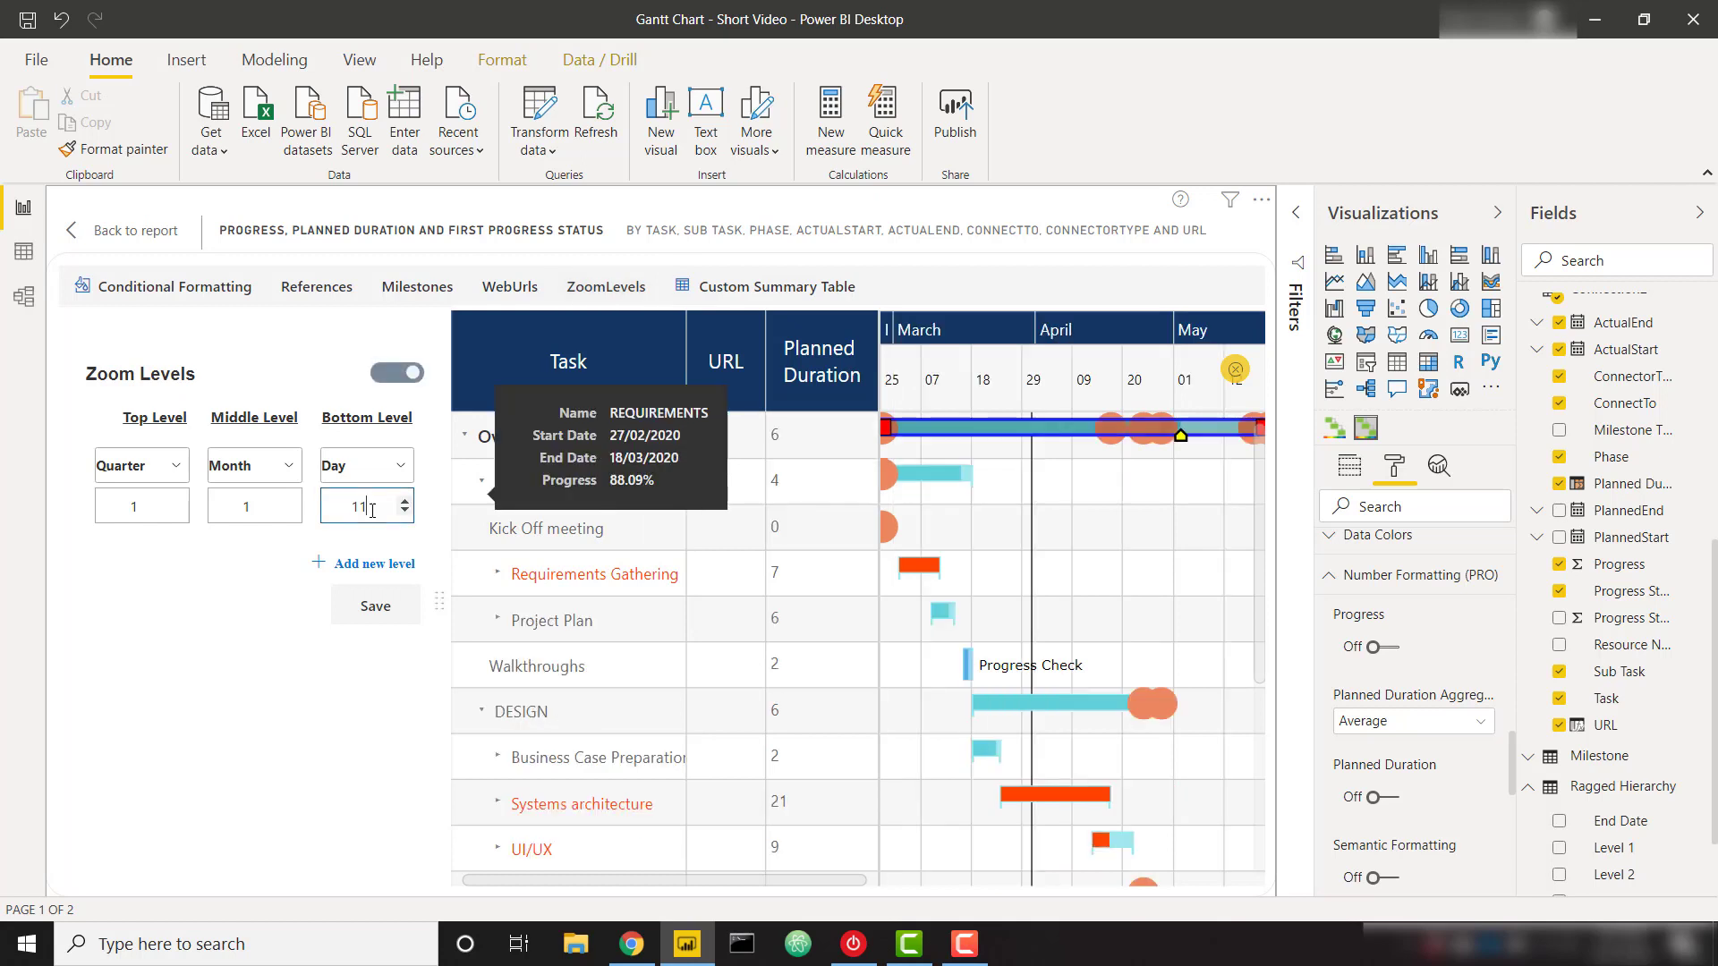
pyautogui.write('7')
pyautogui.click(358, 605)
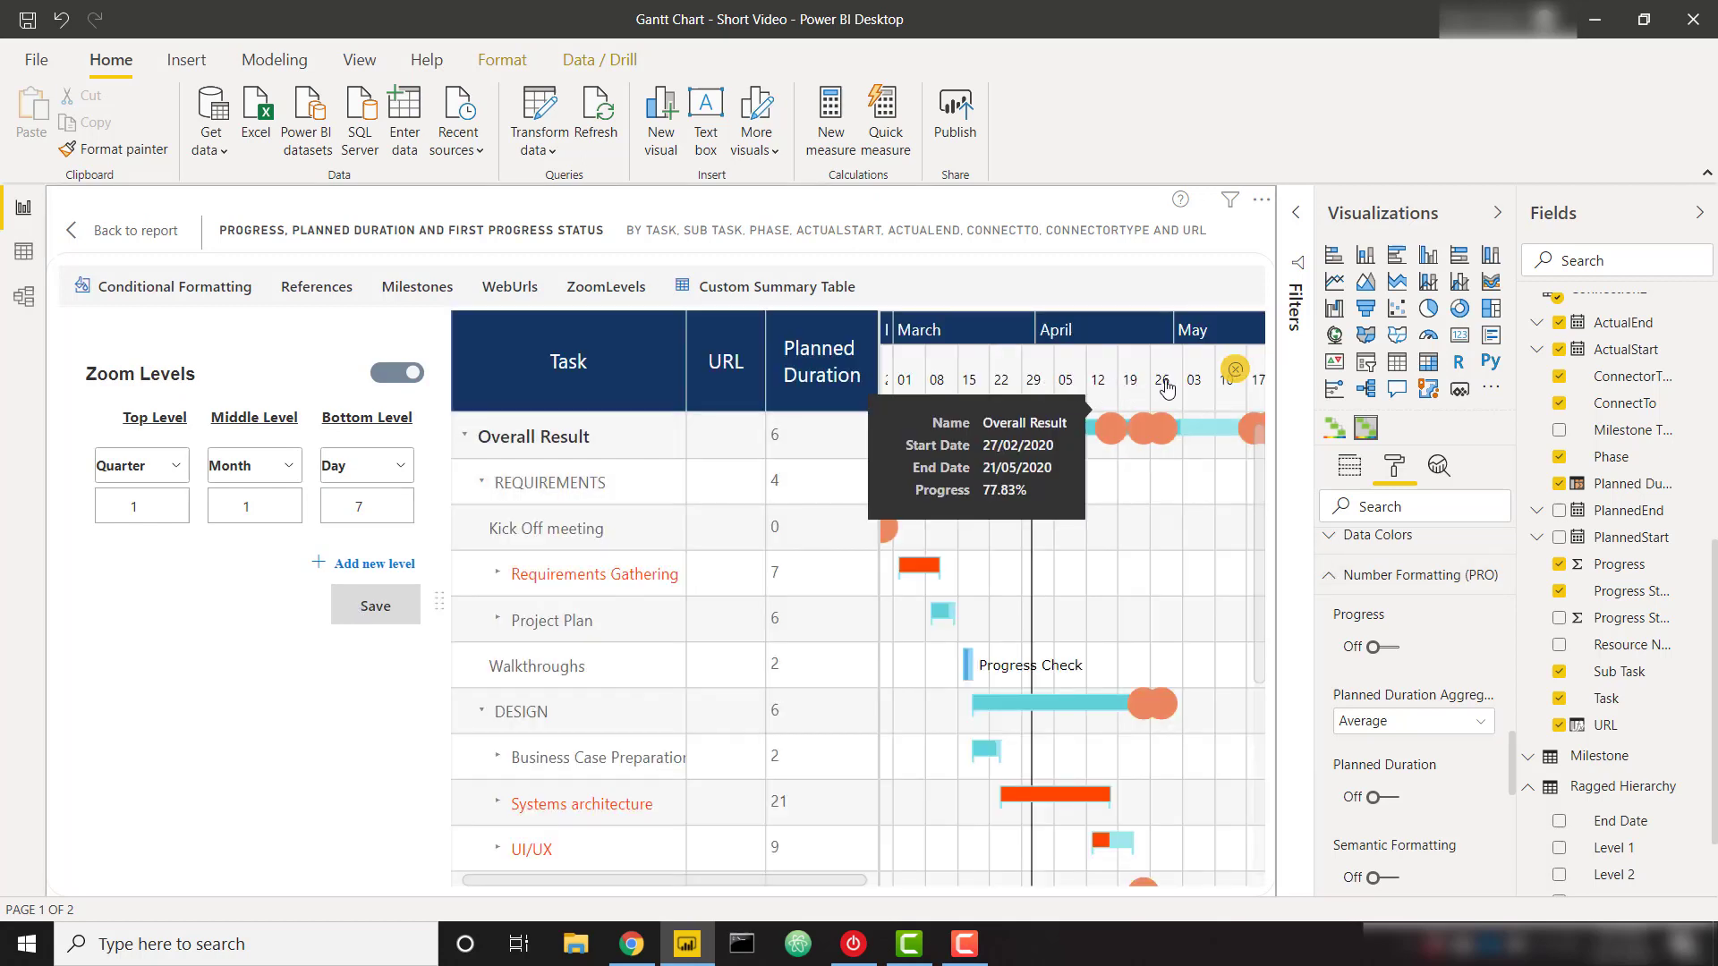
# Return to the report and turn on the Gantt bars' data labels.
pyautogui.click(1235, 371)
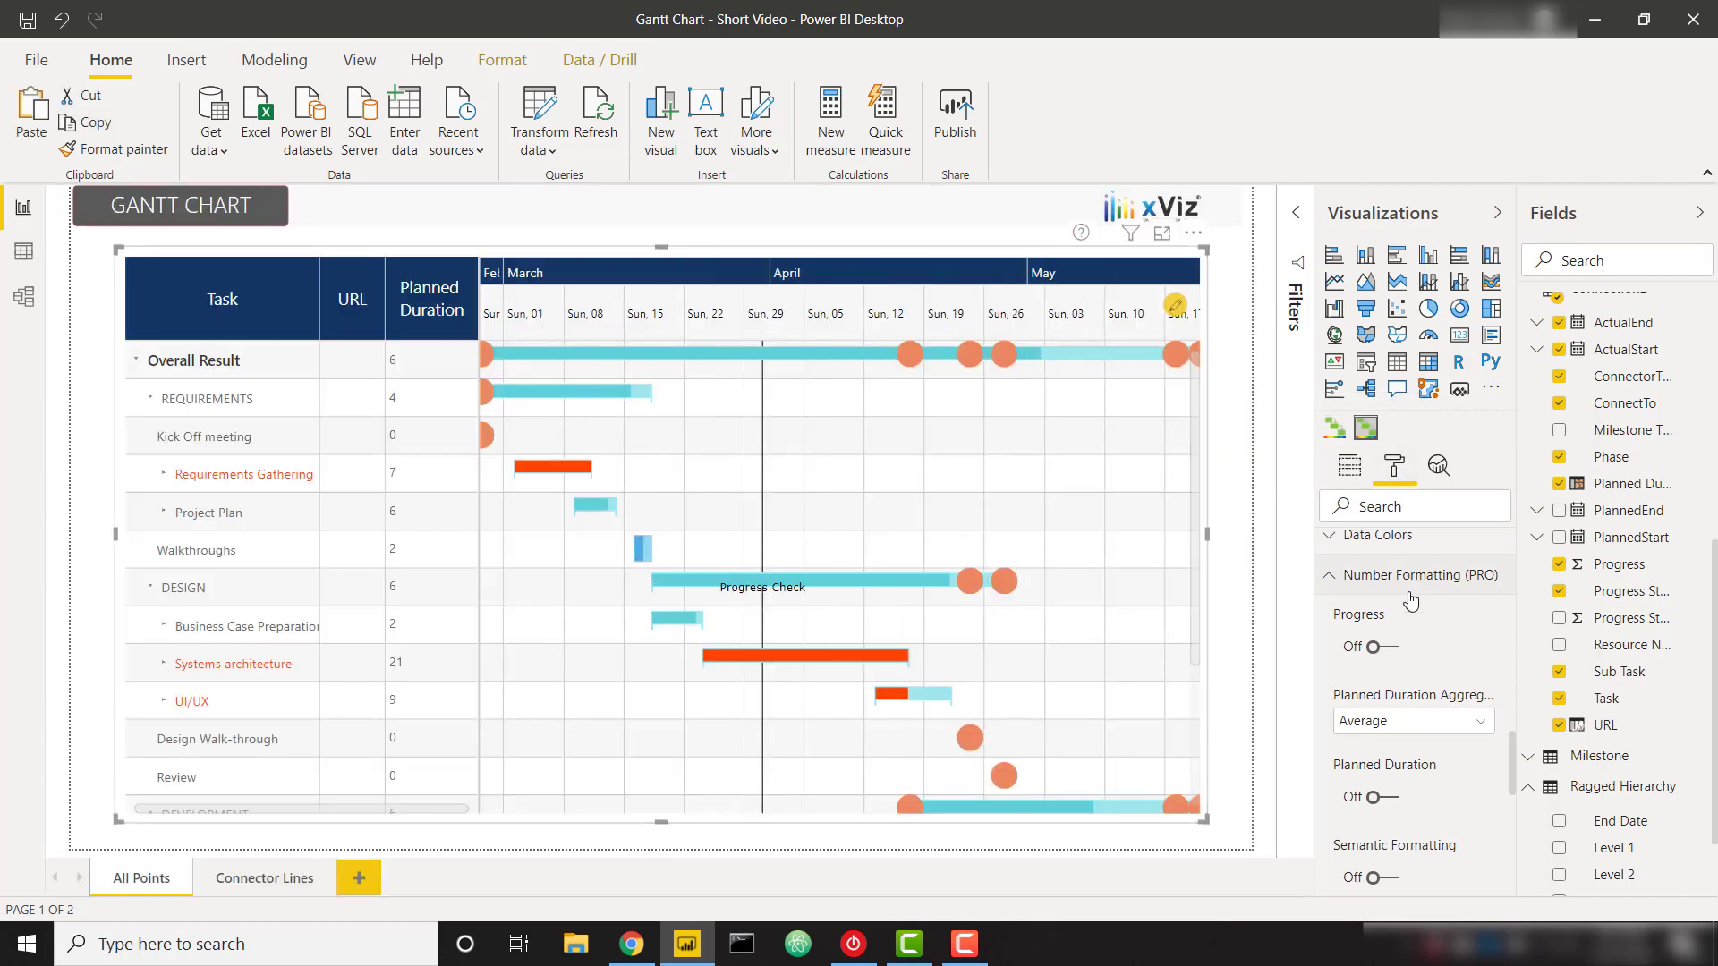
pyautogui.scroll(3, 1411, 605)
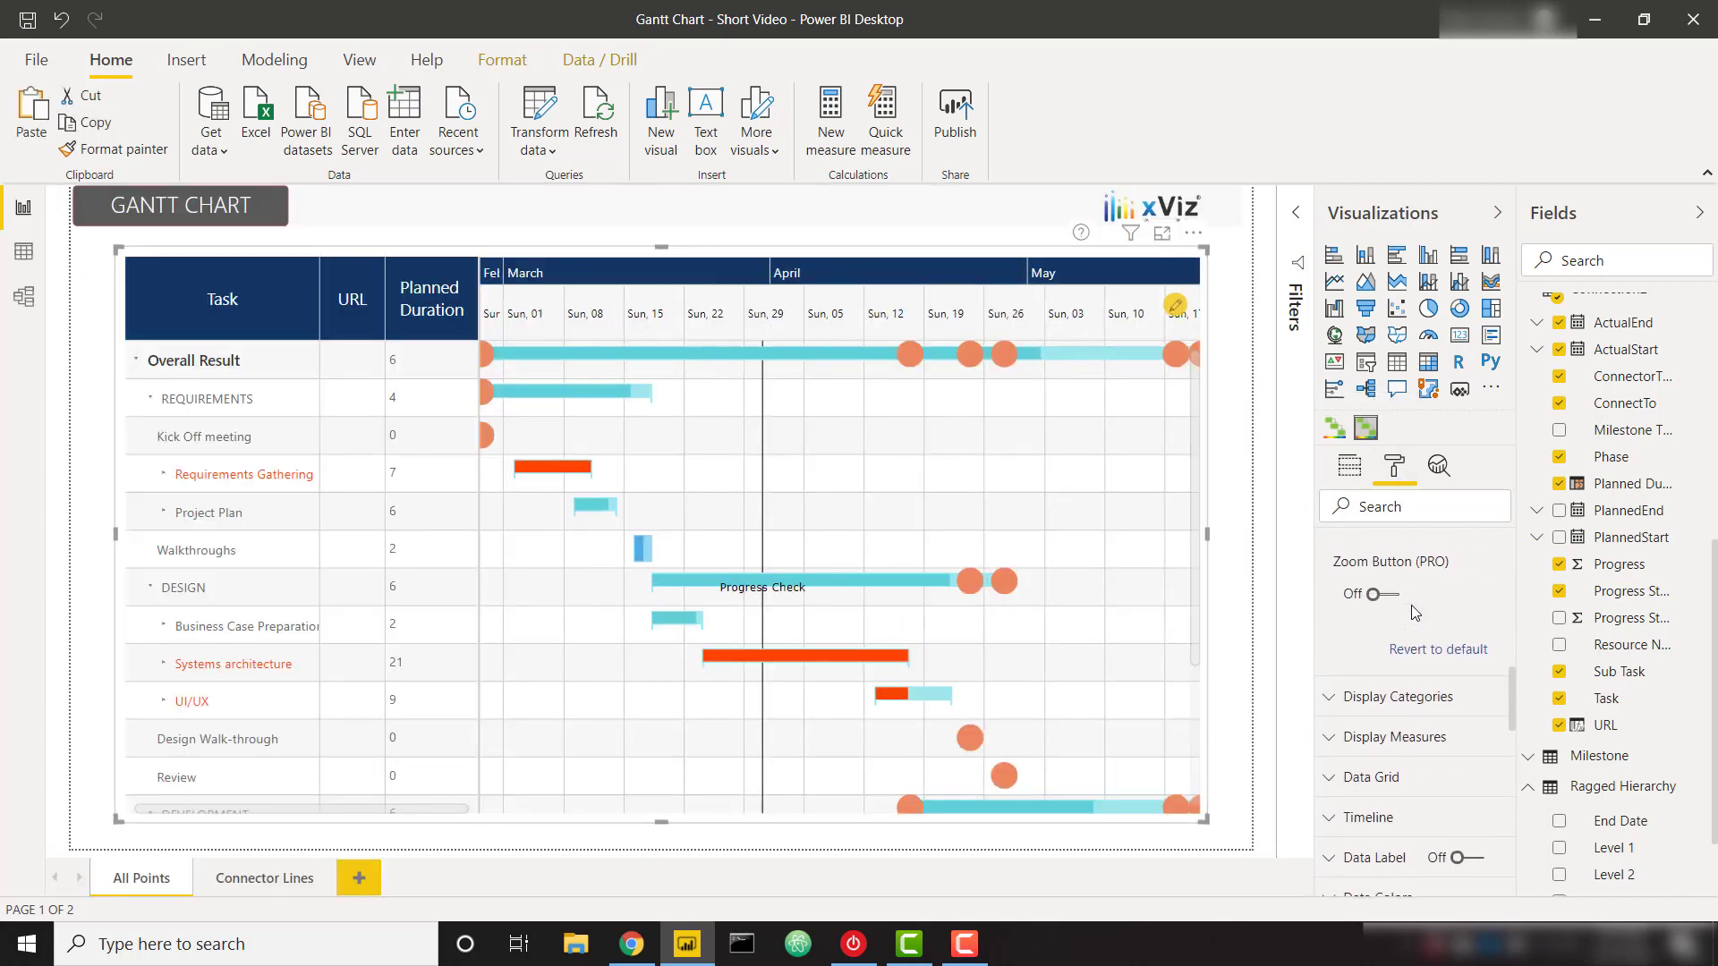
pyautogui.scroll(-1, 1411, 605)
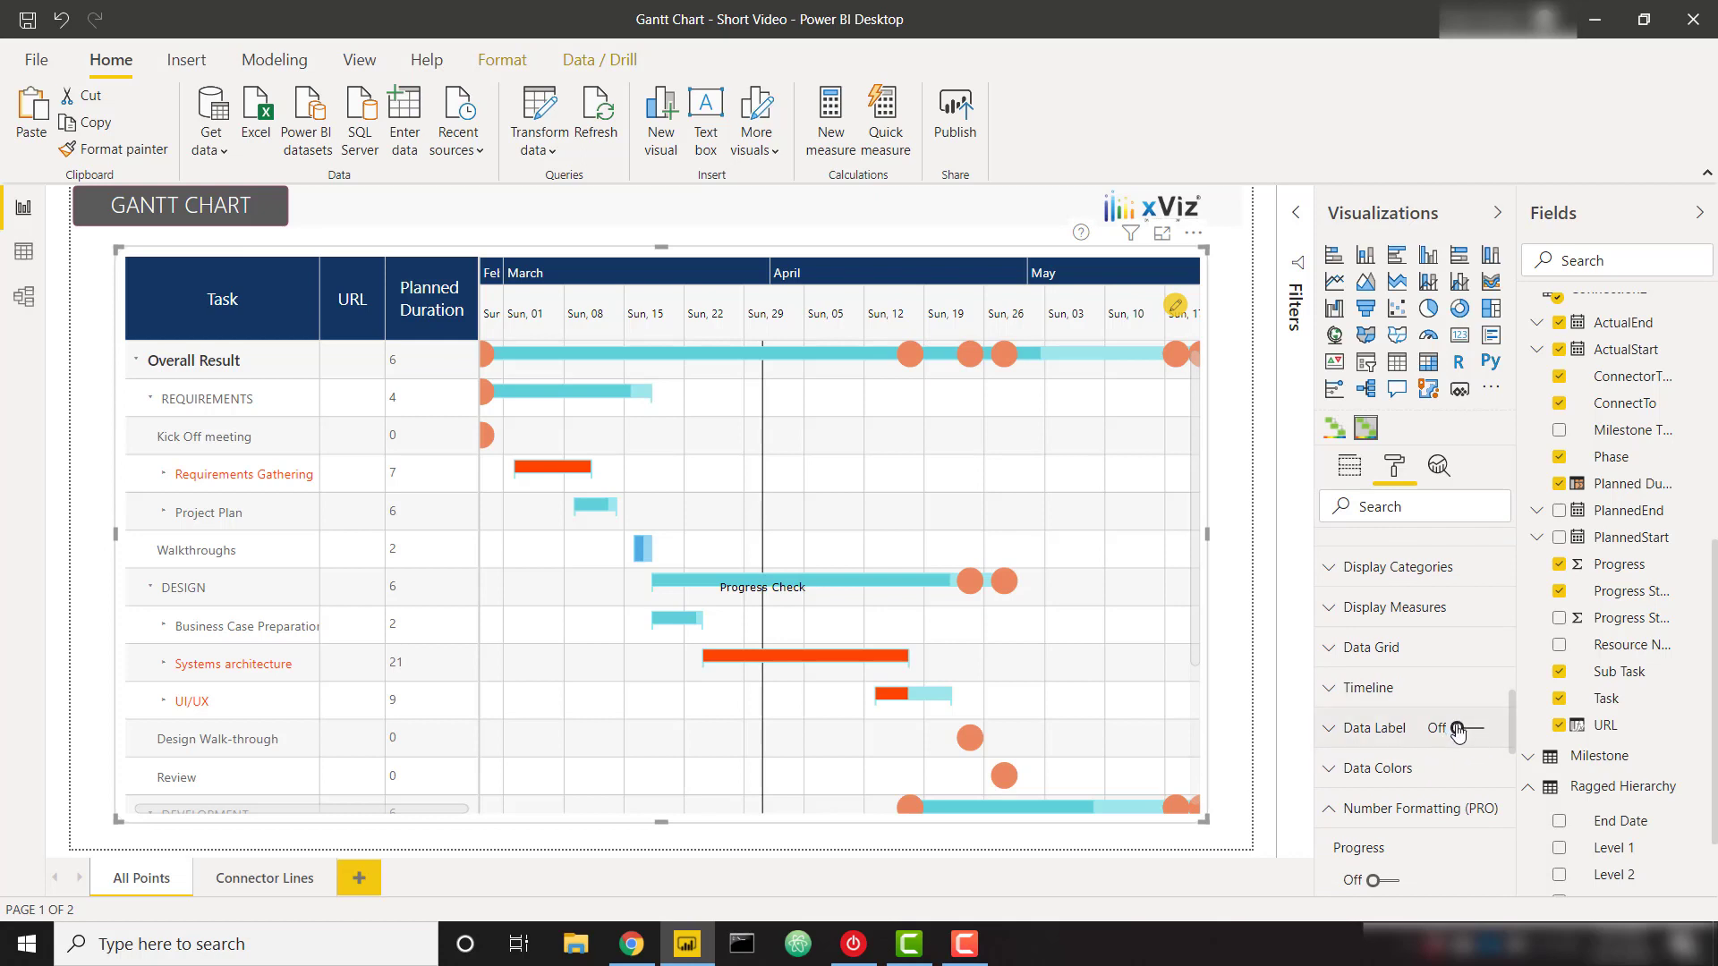
pyautogui.click(1458, 732)
pyautogui.click(1444, 736)
pyautogui.scroll(-1, 1468, 801)
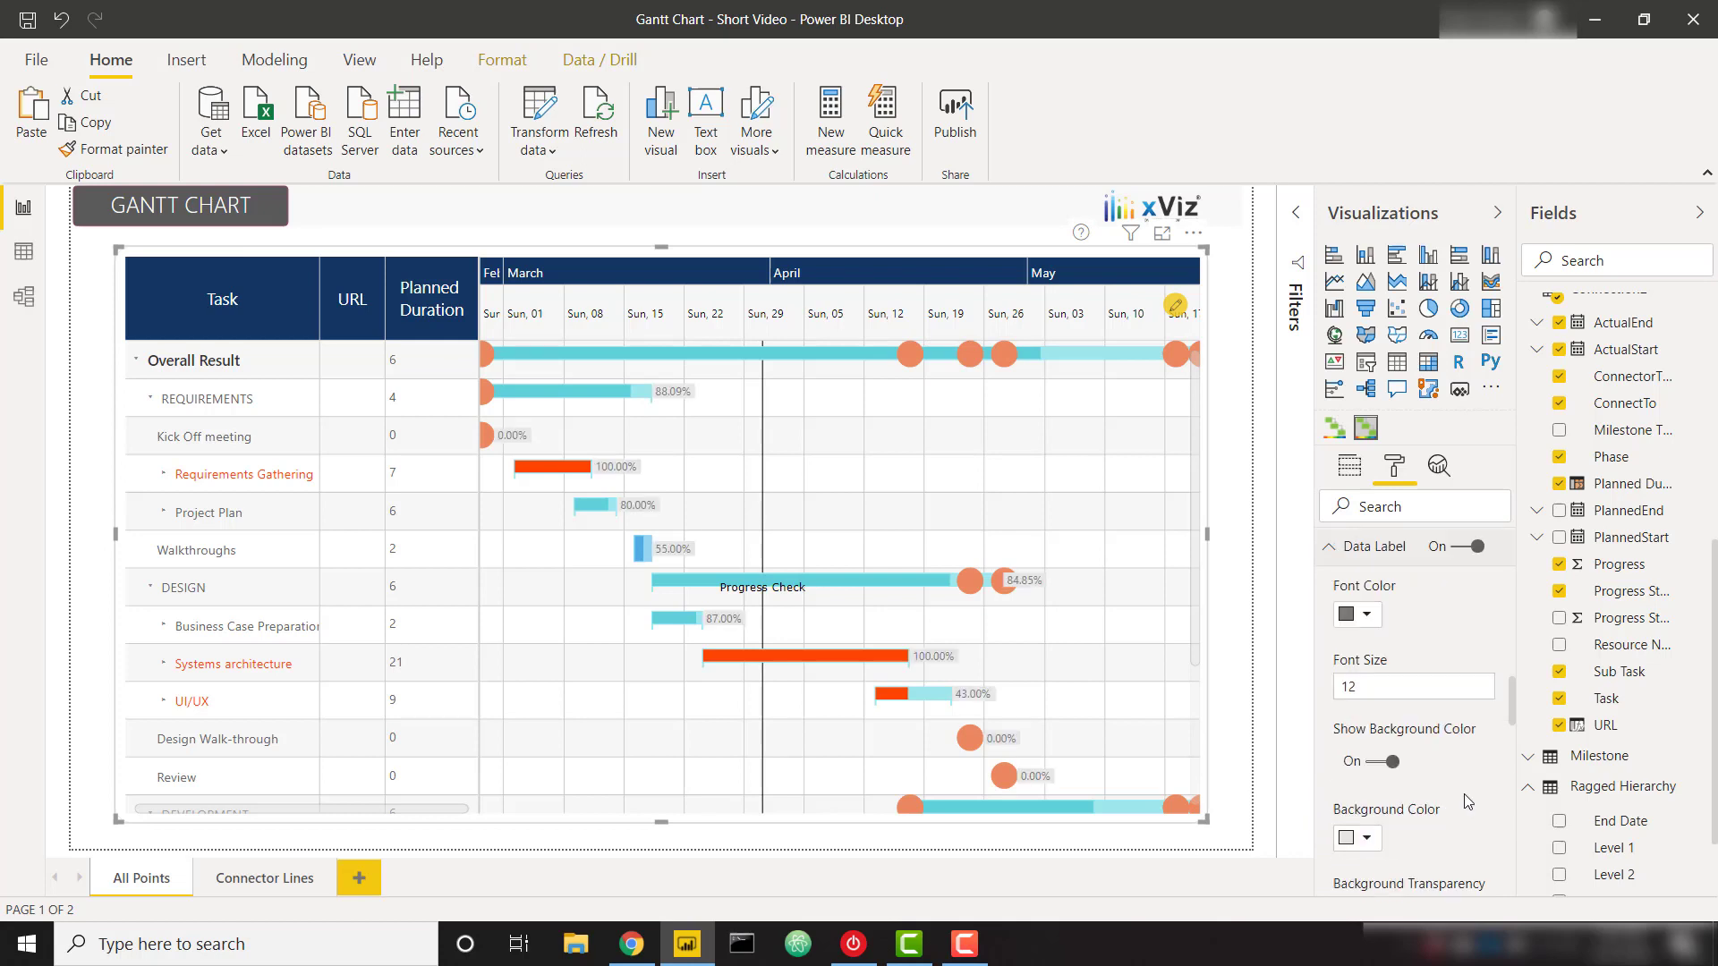
pyautogui.scroll(-3, 1468, 802)
pyautogui.scroll(-1, 1467, 802)
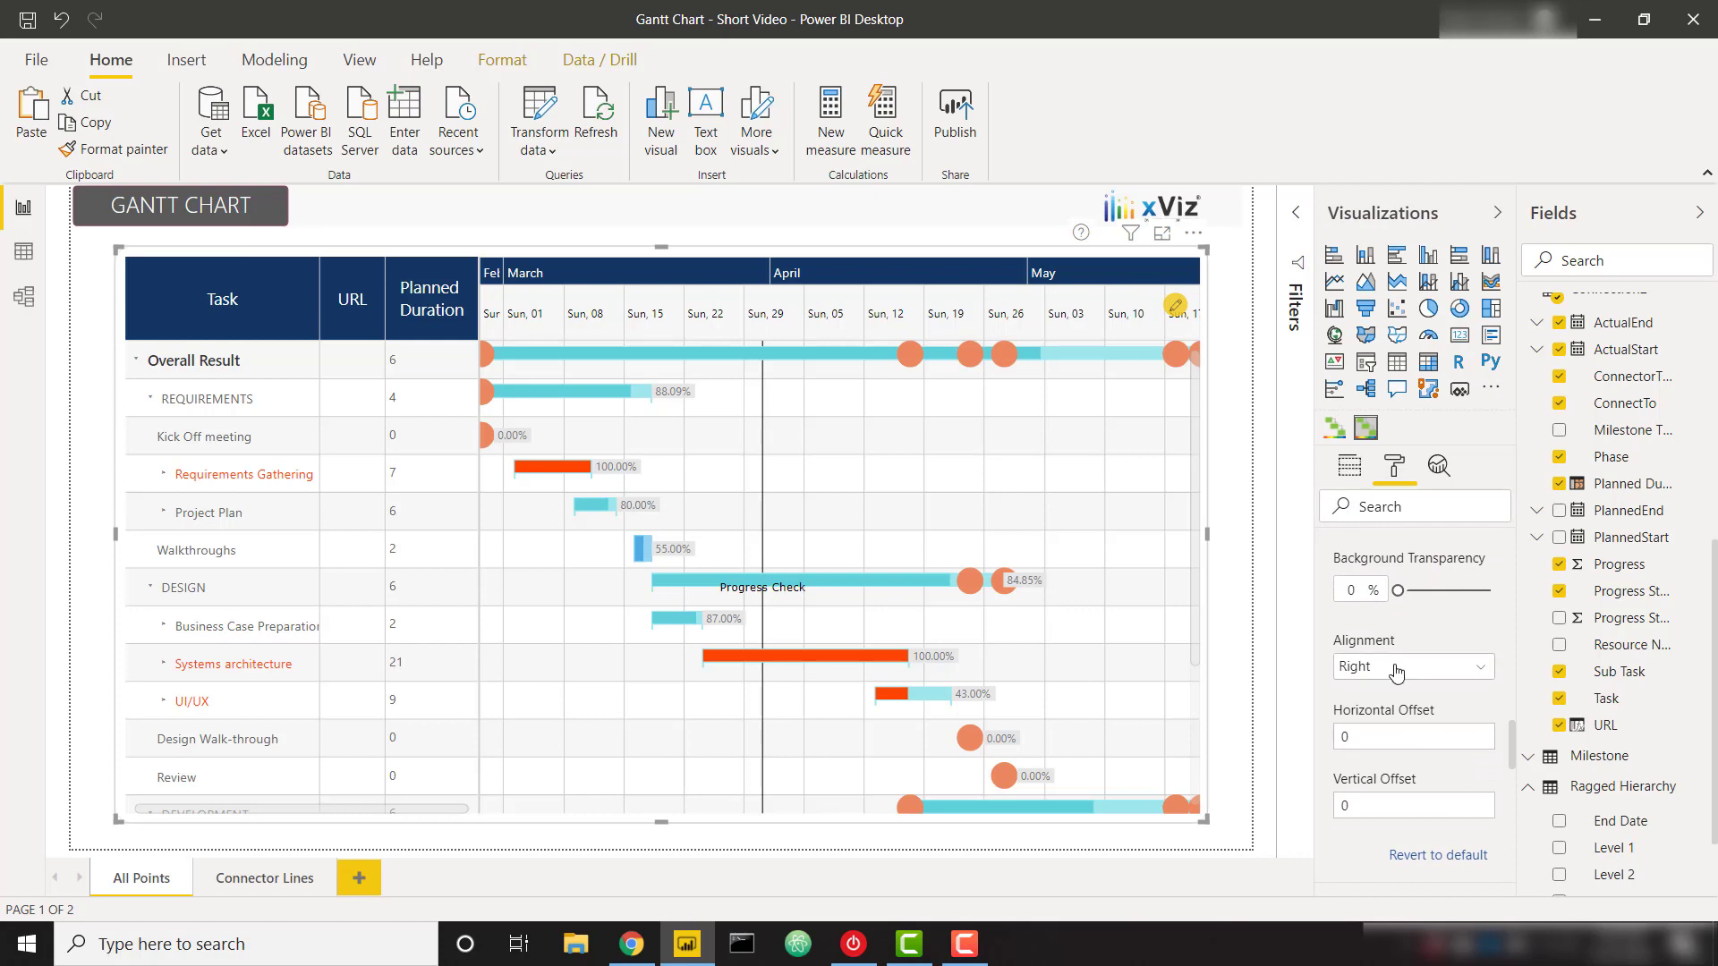
# Set data label alignment to Left with horizontal offset 0.
pyautogui.click(1397, 669)
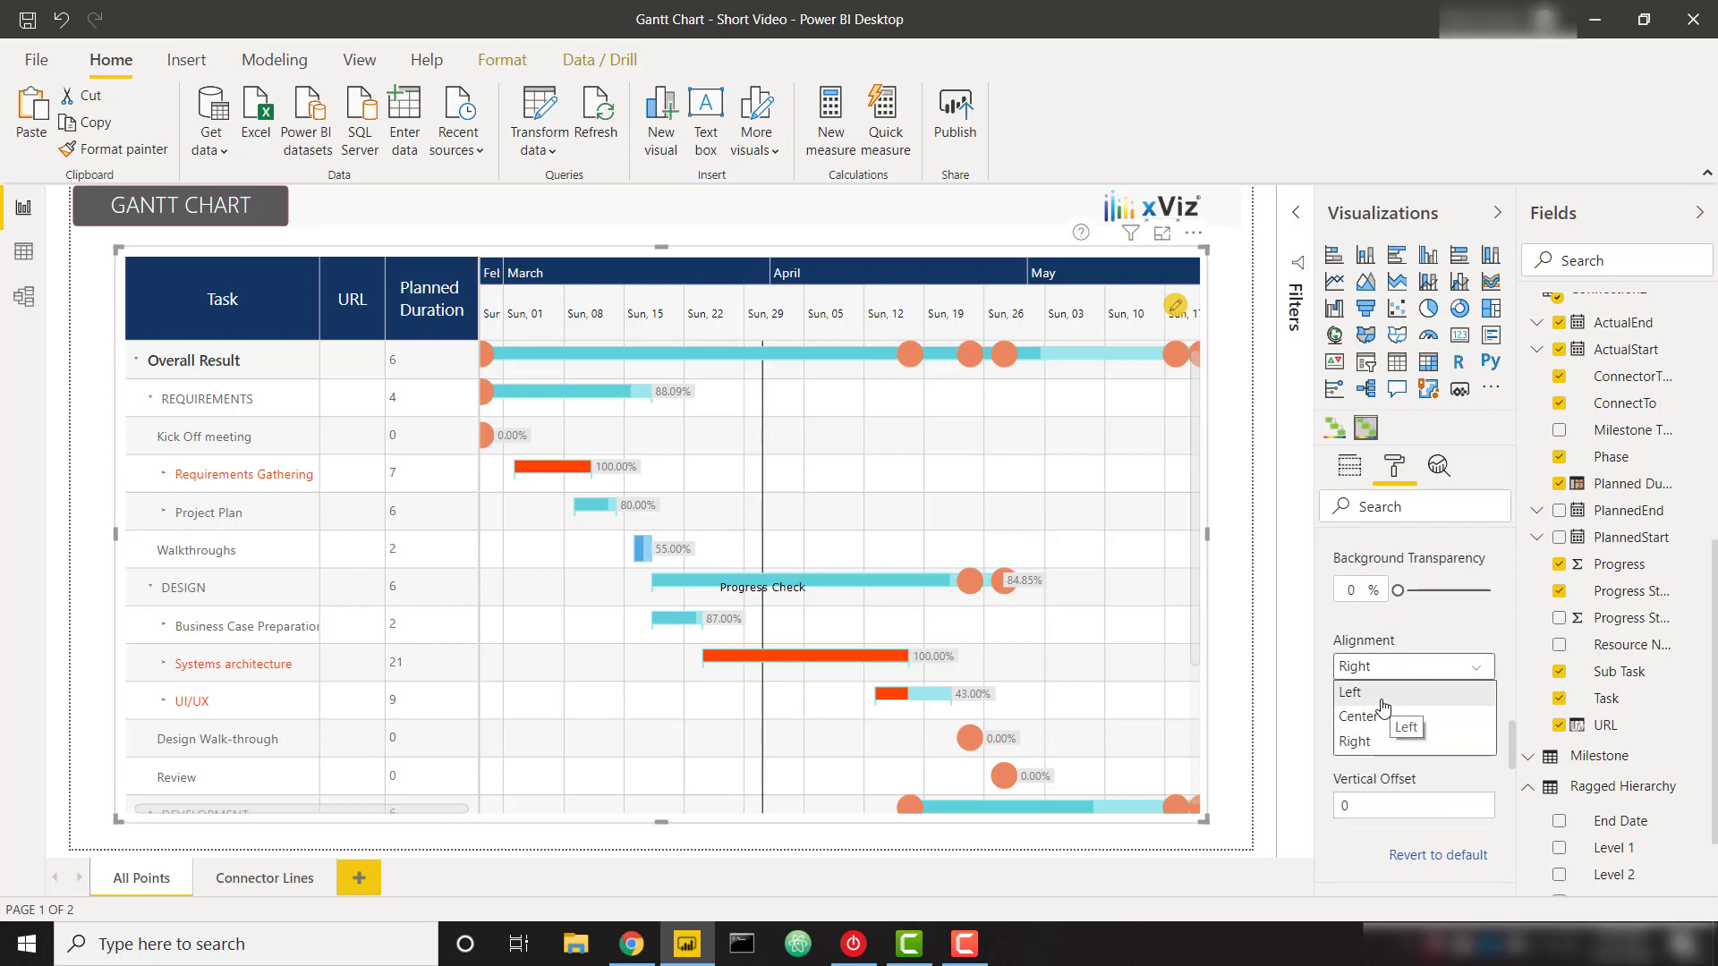
pyautogui.click(1384, 703)
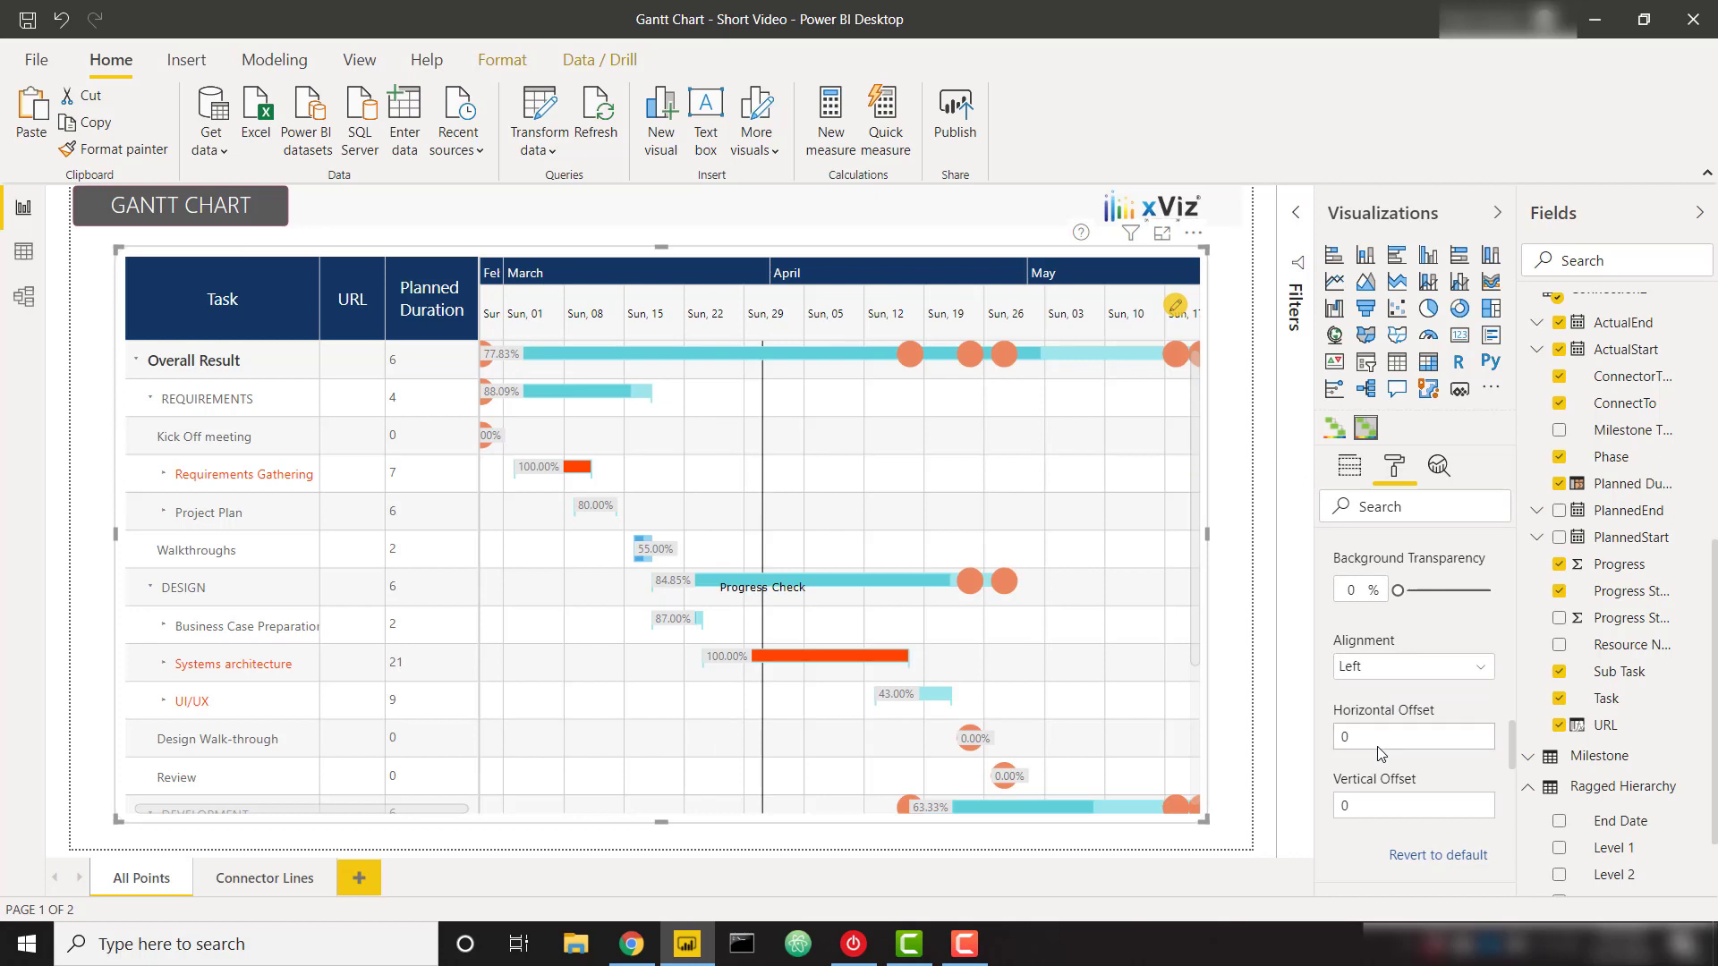
pyautogui.click(1345, 738)
pyautogui.write('-50')
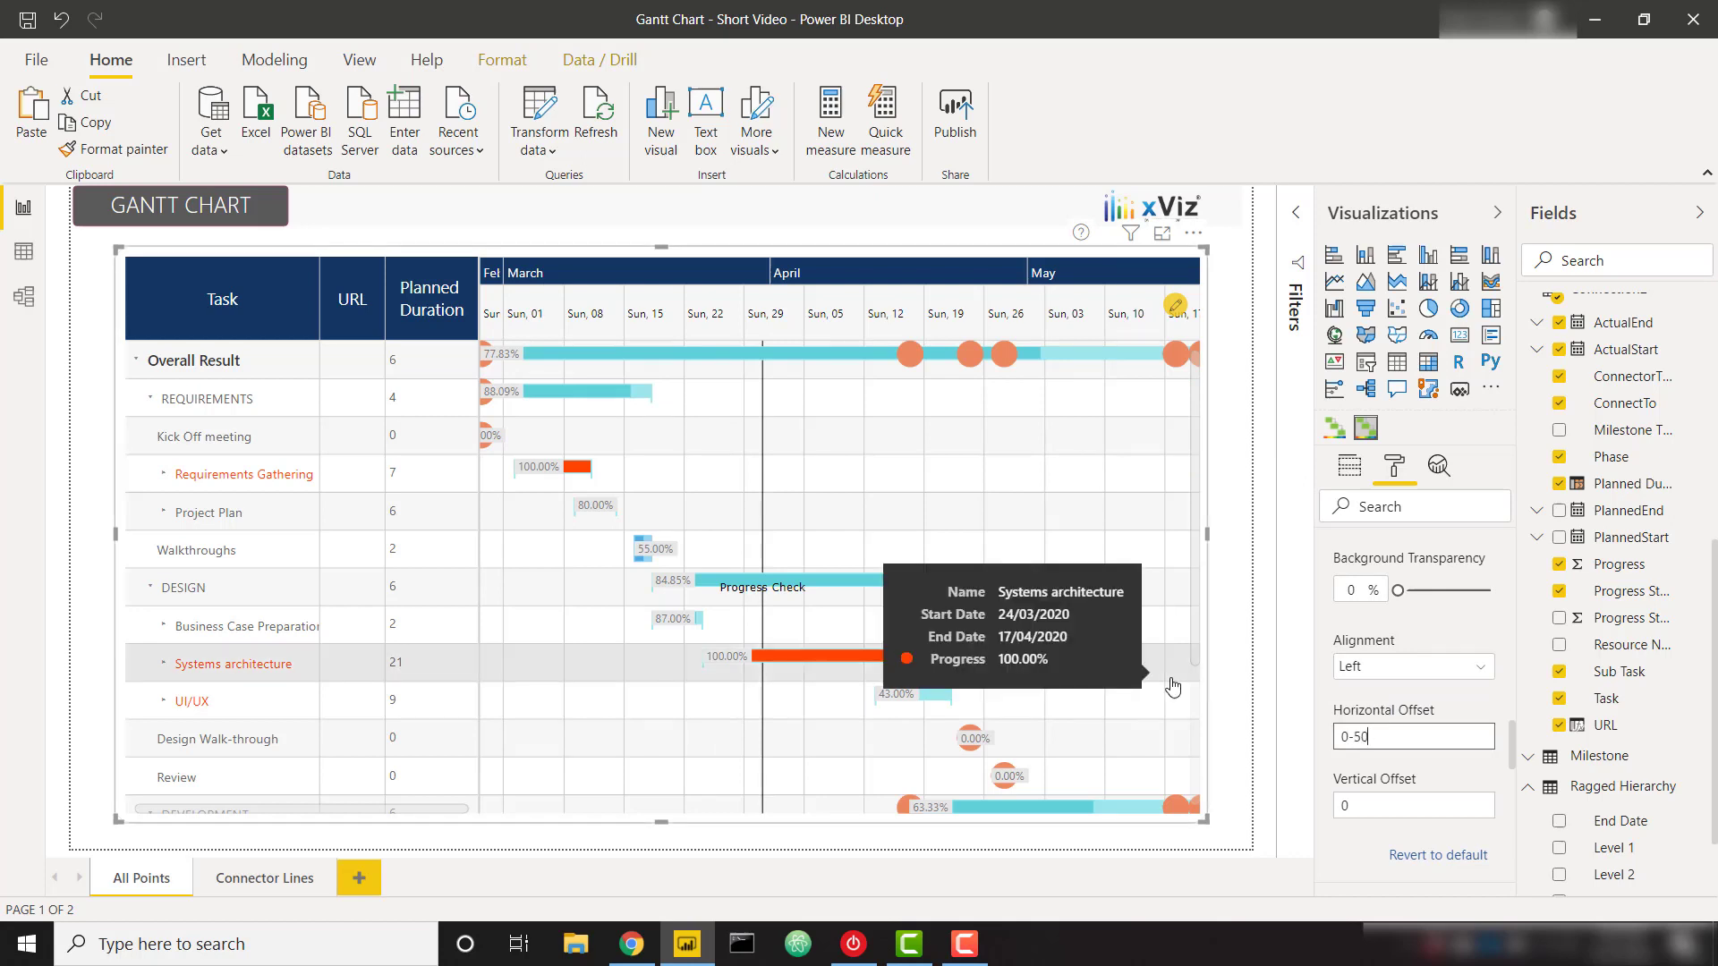
pyautogui.press('BackSpace')
pyautogui.press('BackSpace')
pyautogui.press('BackSpace')
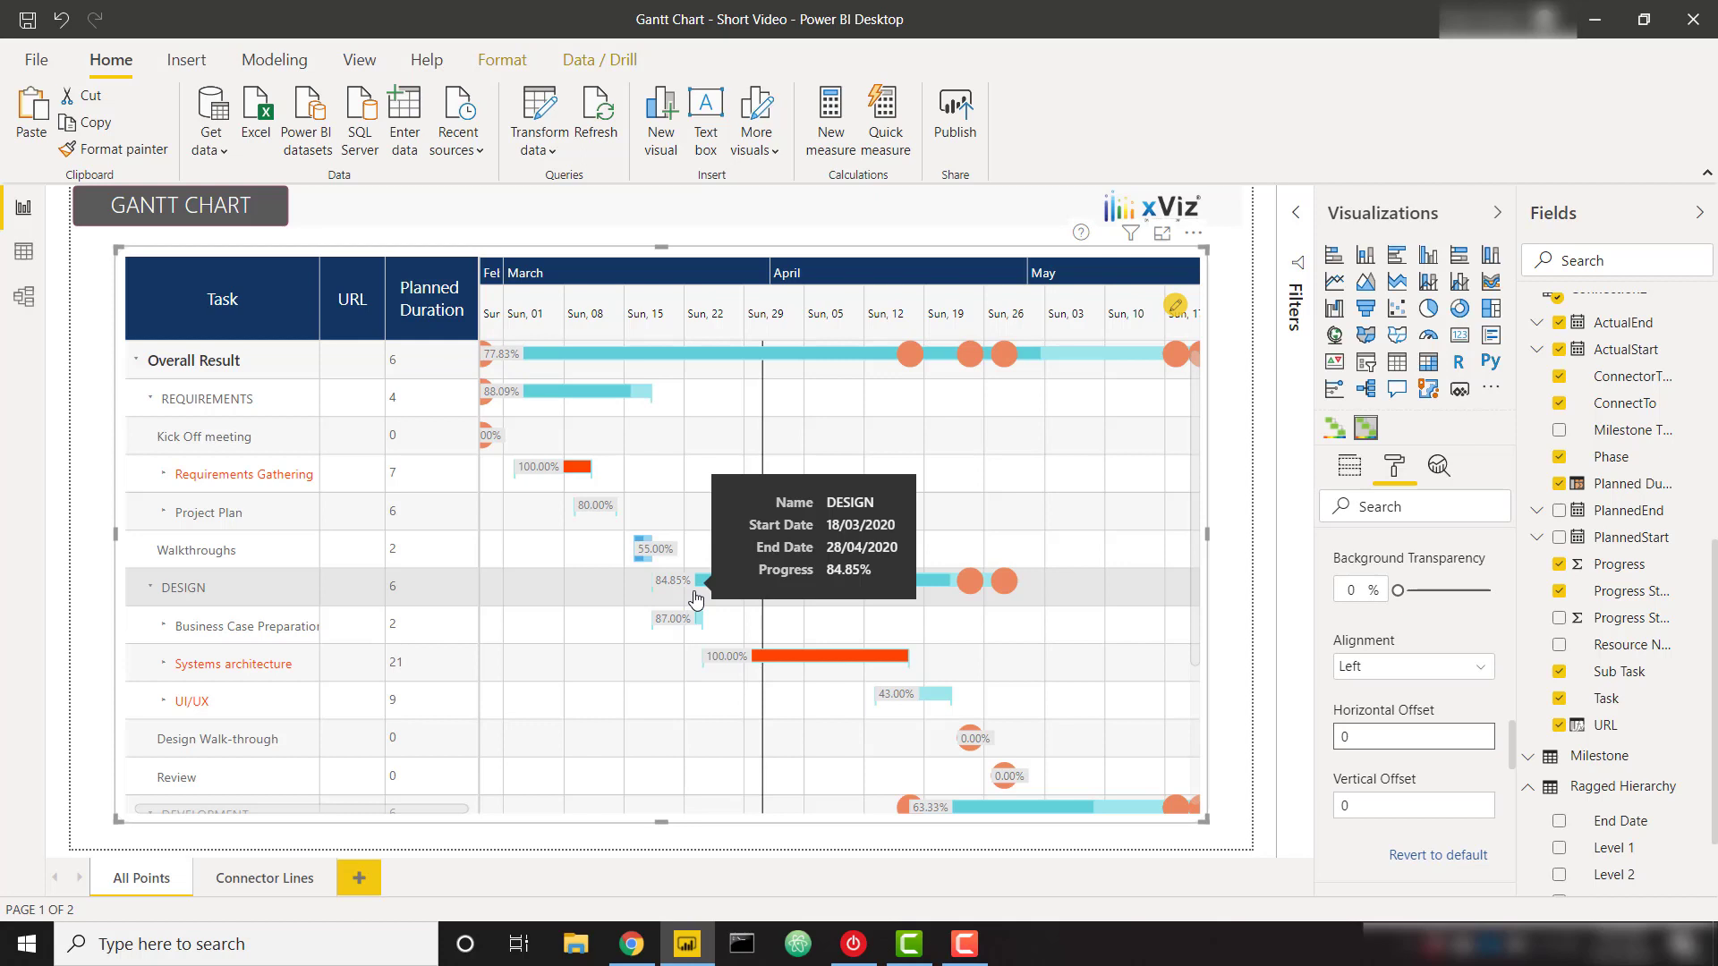
# Go to the Connector Lines report page.
pyautogui.click(255, 879)
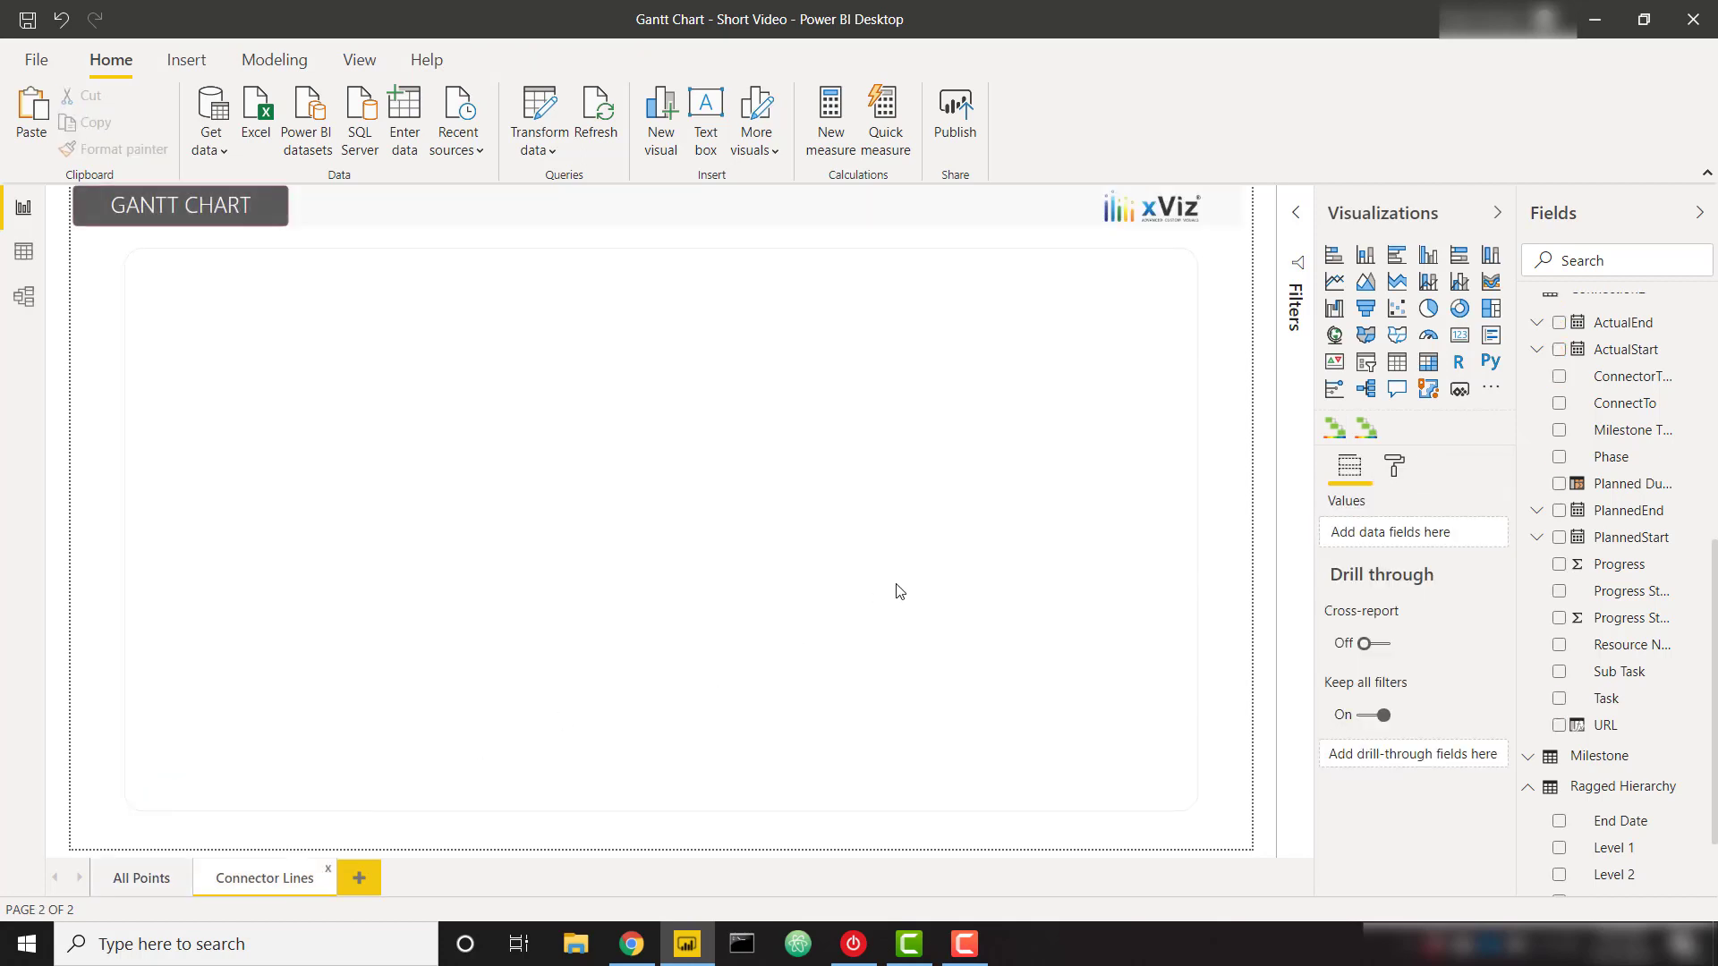